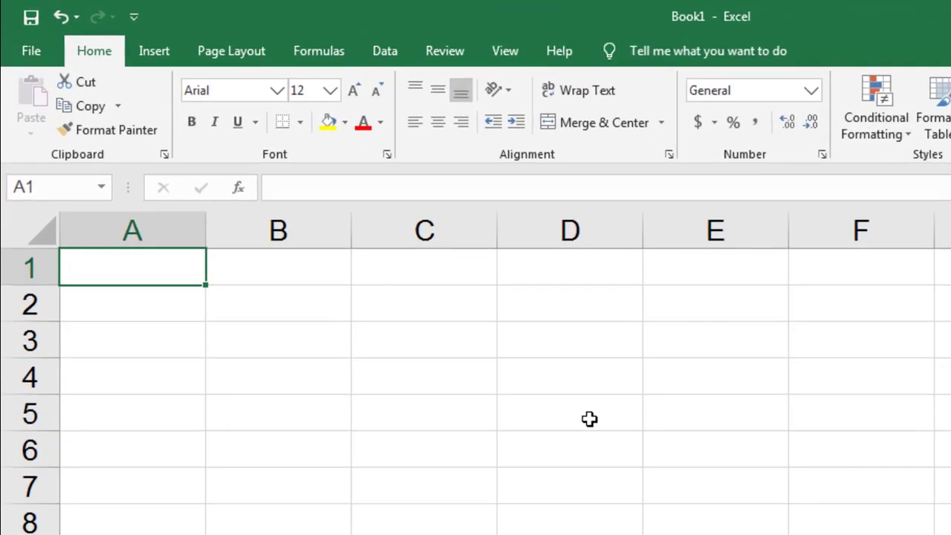
- Enter the column headings Regno, Name, Mark_1, Mark_2 and Total_Mark in cells A1 to E1
type("Regno")
key("Tab")
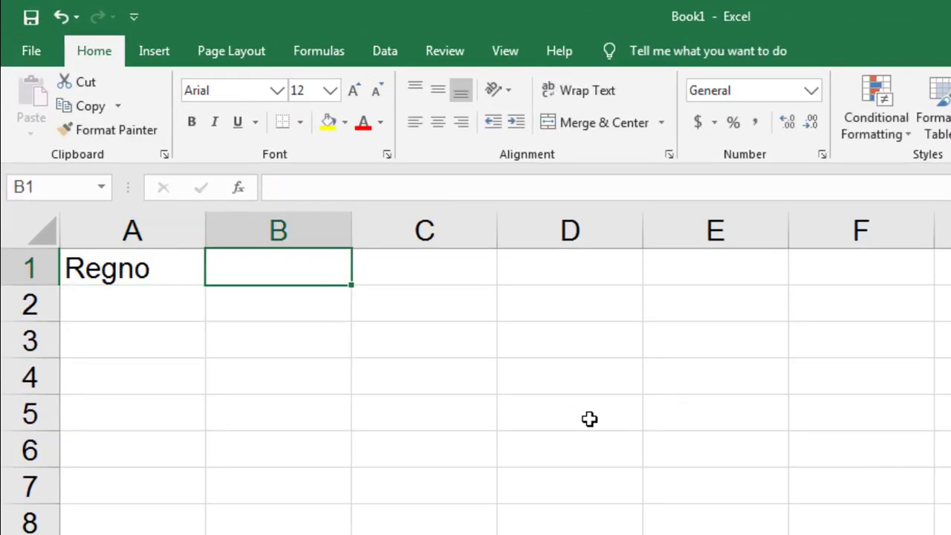
type("Name")
key("Tab")
type("Mark_1")
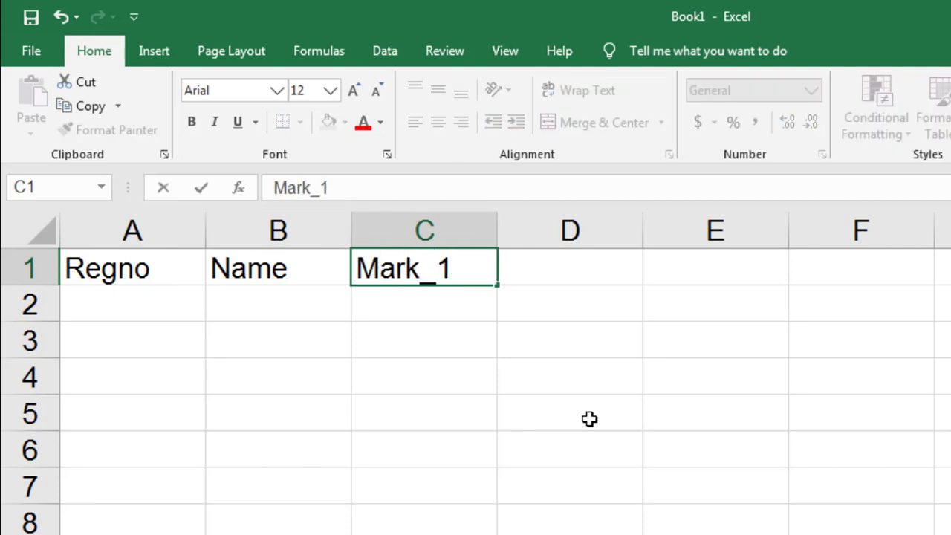
key("Tab")
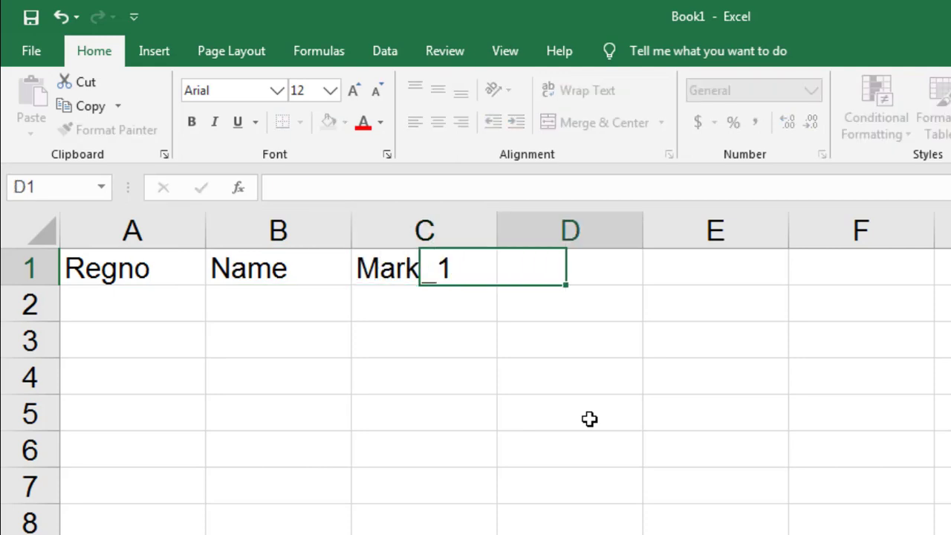
type("Mark_2")
key("Tab")
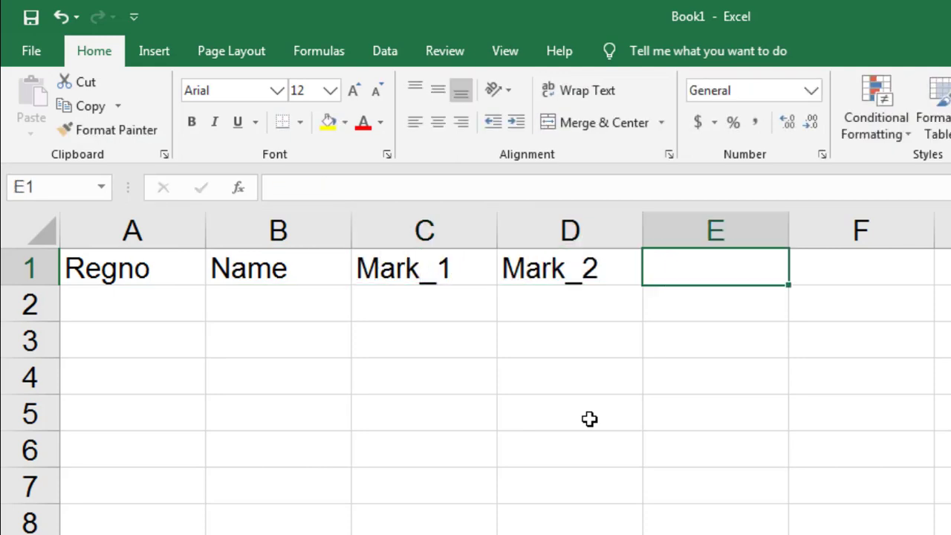
type("Total_M")
type("ark")
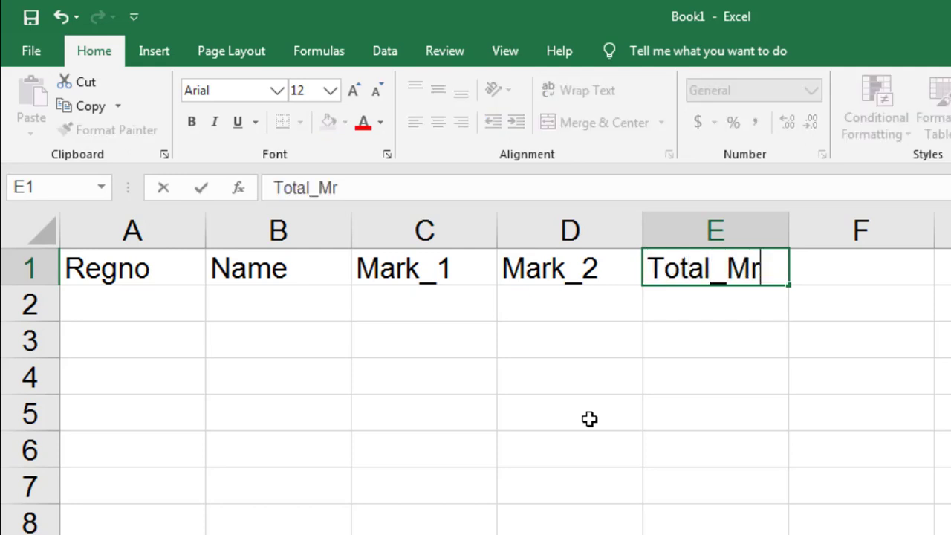
key("Return")
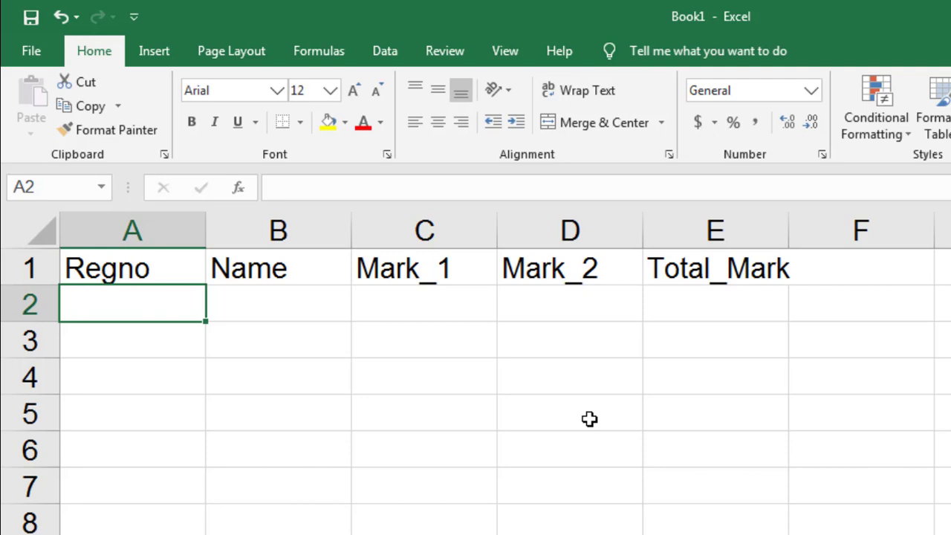
- Enter the first student's registration number in A2, under the Regno heading
type("195514")
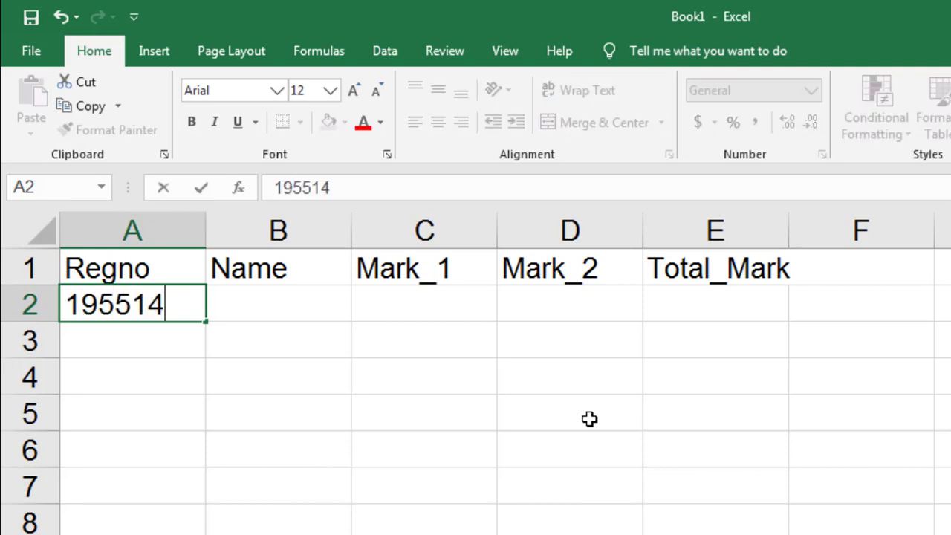
type("1")
key("Return")
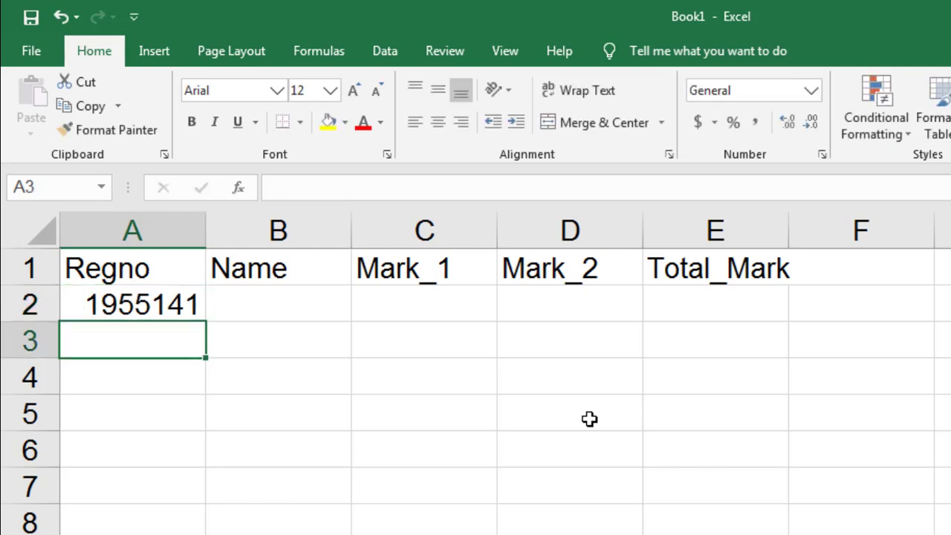
- Extend the registration number from A2 down to A6 as a series and clear the filled cells A3 to A6
key("Up")
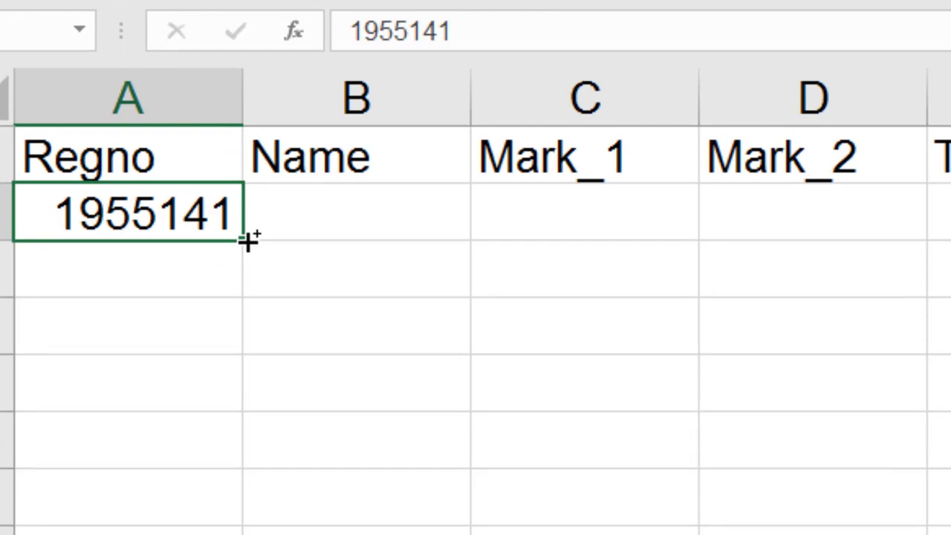
left_click_drag(248, 239, 239, 469)
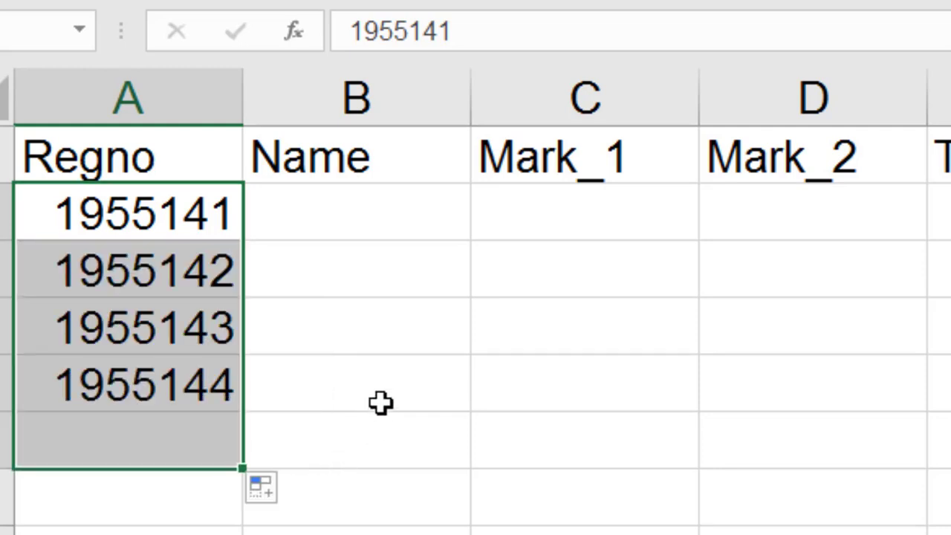
left_click(382, 377)
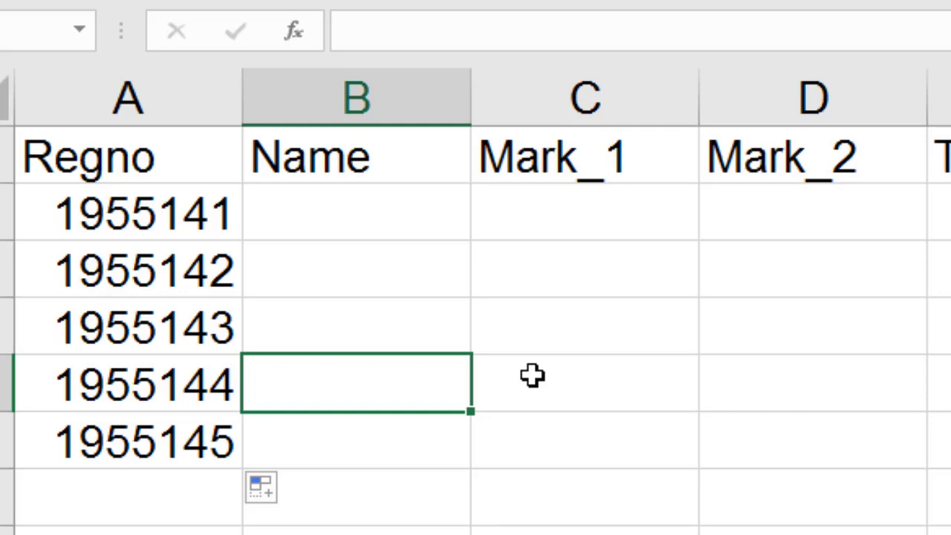
left_click_drag(237, 276, 199, 440)
key("Delete")
- Fill the registration number in A2 down through A6 as a series increasing by 1
left_click(202, 232)
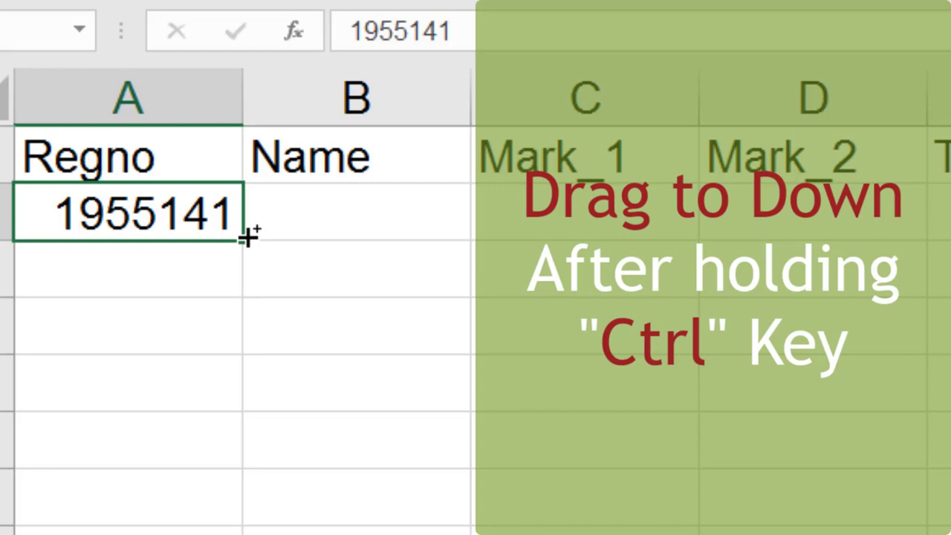
left_click_drag(248, 236, 241, 444)
left_click(415, 361)
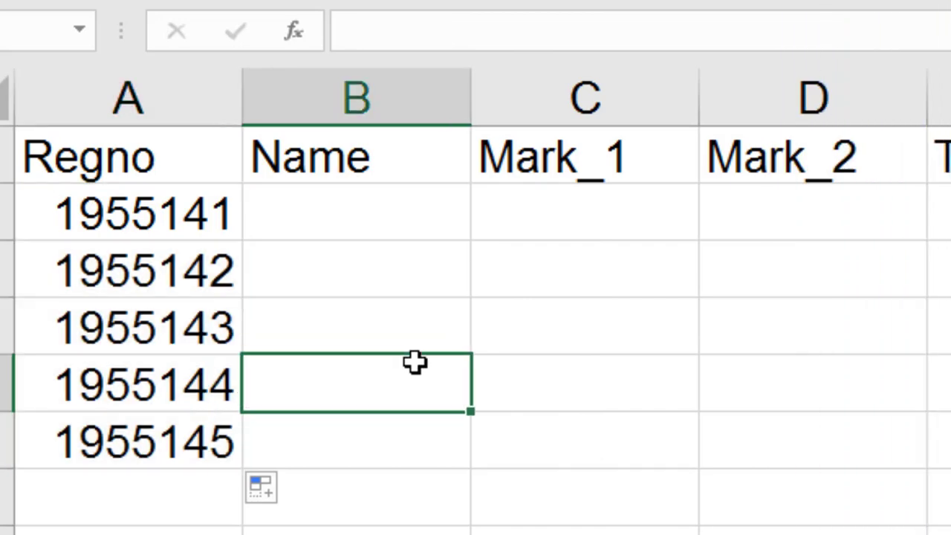
- Enter the first names of the five students in the Name column, cells B2 to B6
left_click(352, 202)
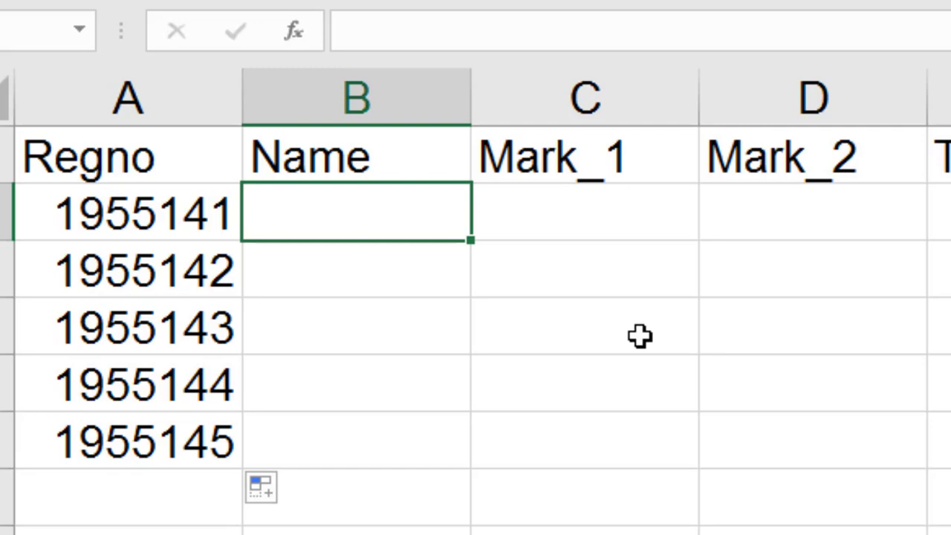
type("Ranjith")
key("Return")
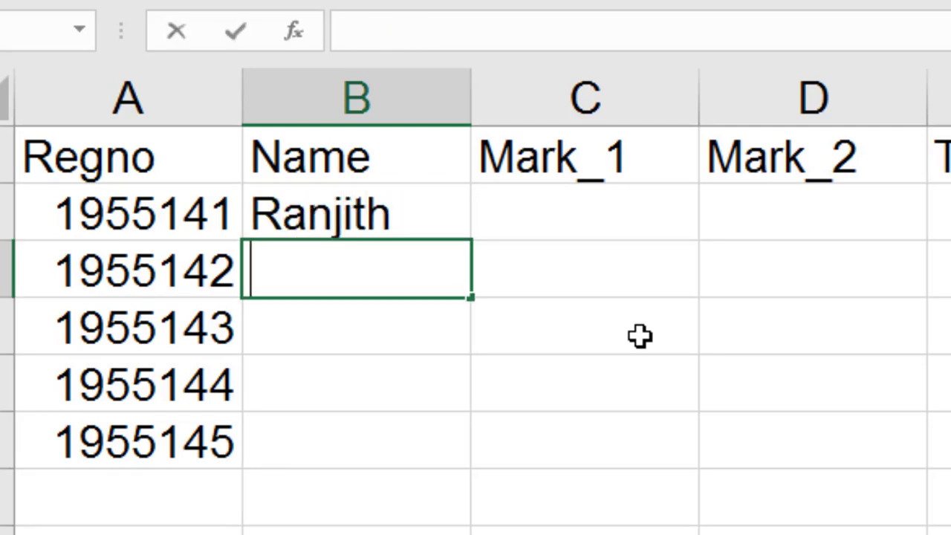
type("Thanishka")
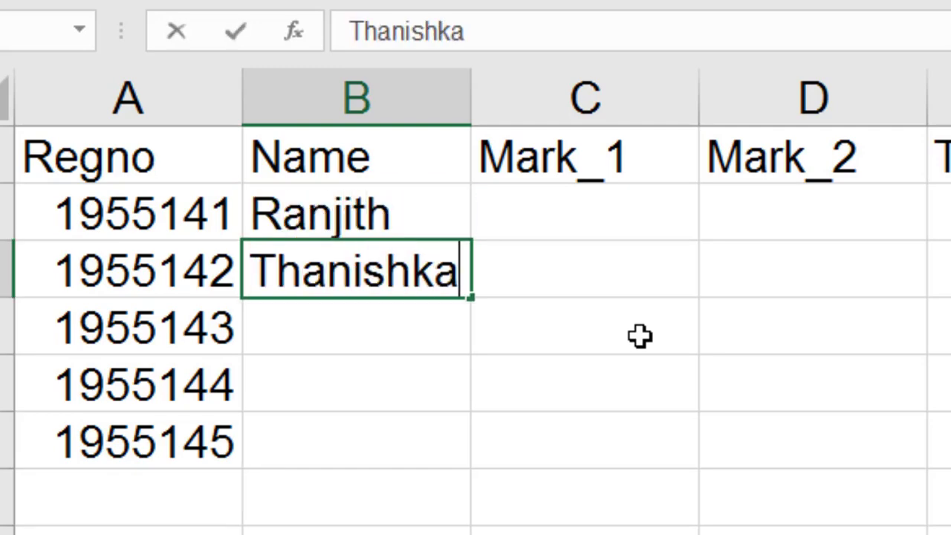
key("Return")
type("Sand")
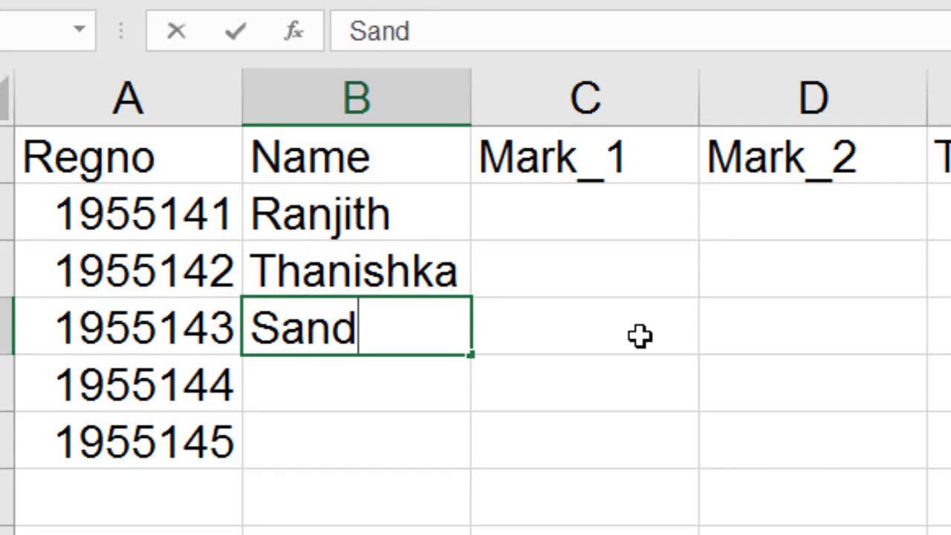
type("hya")
key("Return")
type("Rajee")
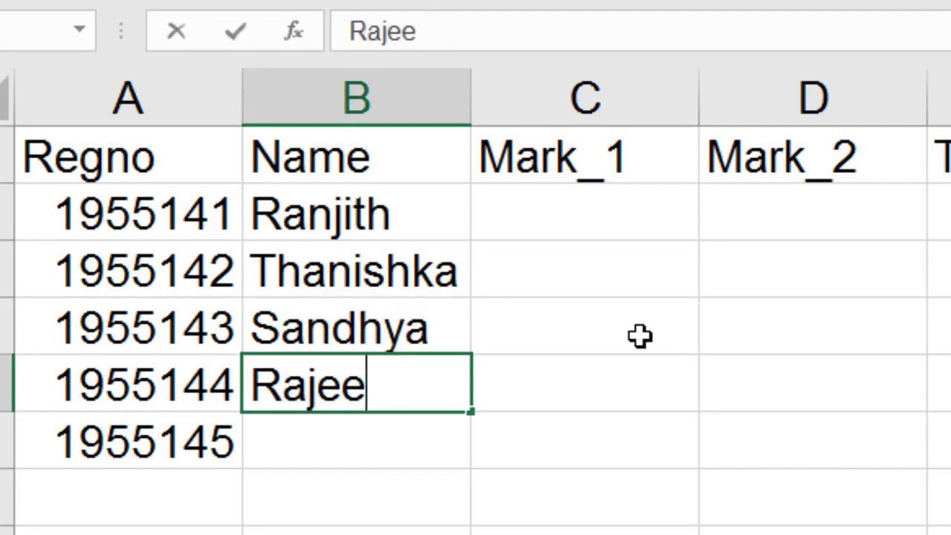
type("sh")
key("Return")
type("Shirya")
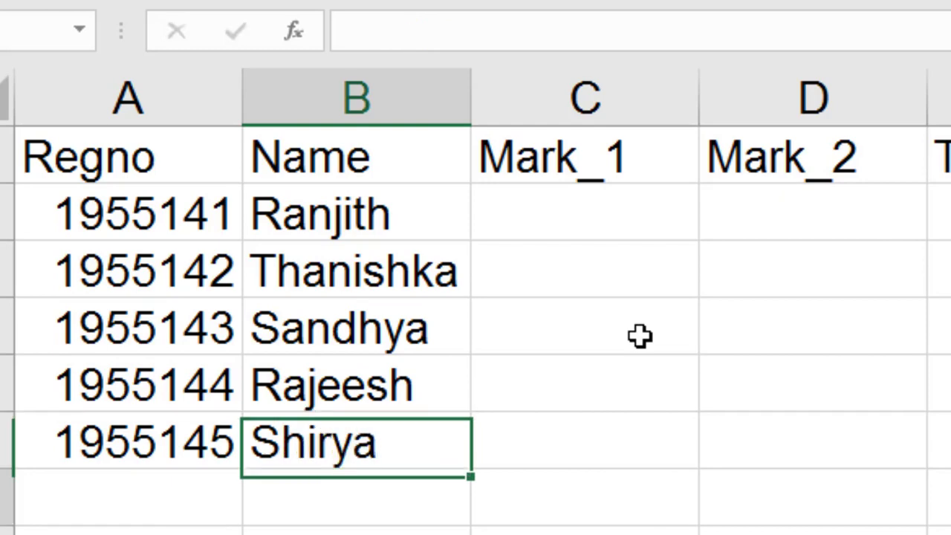
key("Return")
- Enter the Mark_1 values 450, 540, 250, 350 and 245 in cells C2 to C6
key("Up")
key("Up")
key("Up")
key("Up")
key("Up")
key("Right")
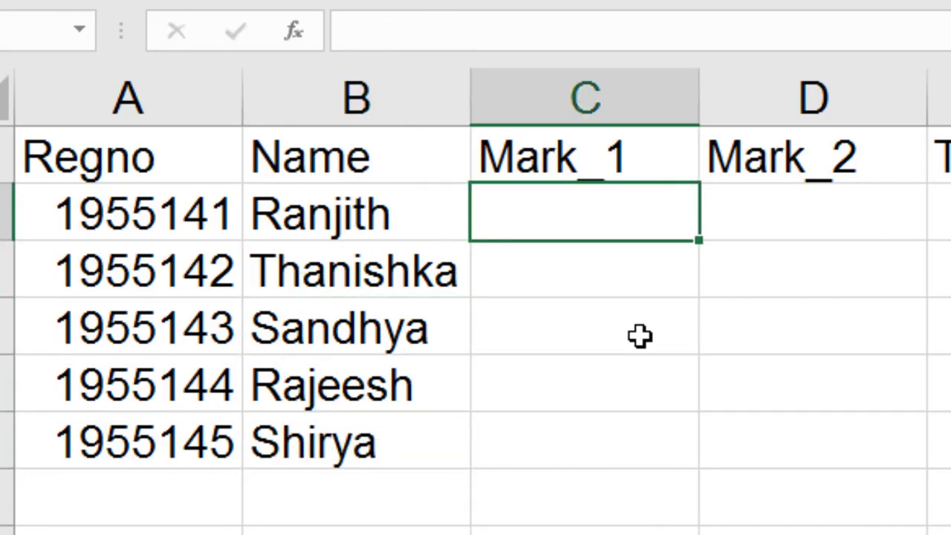
type("450")
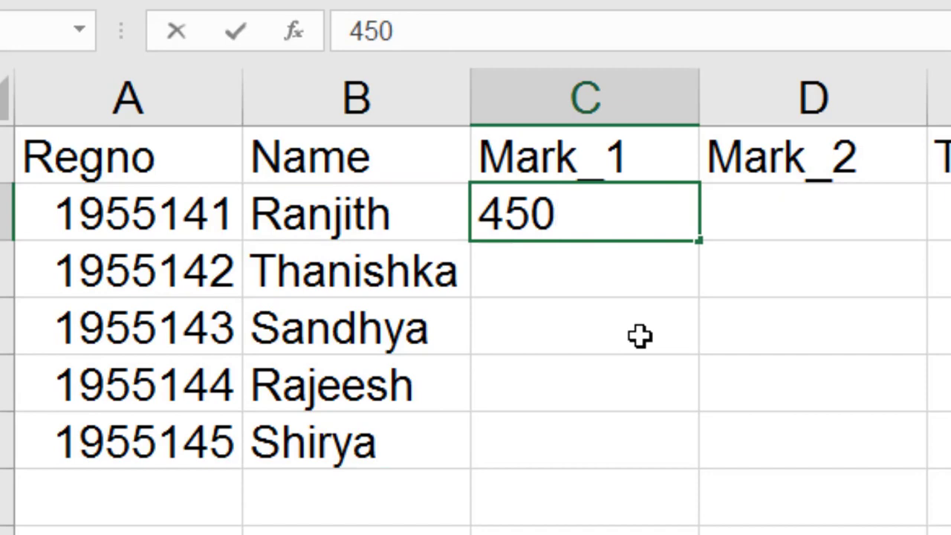
key("Return")
type("540")
key("Return")
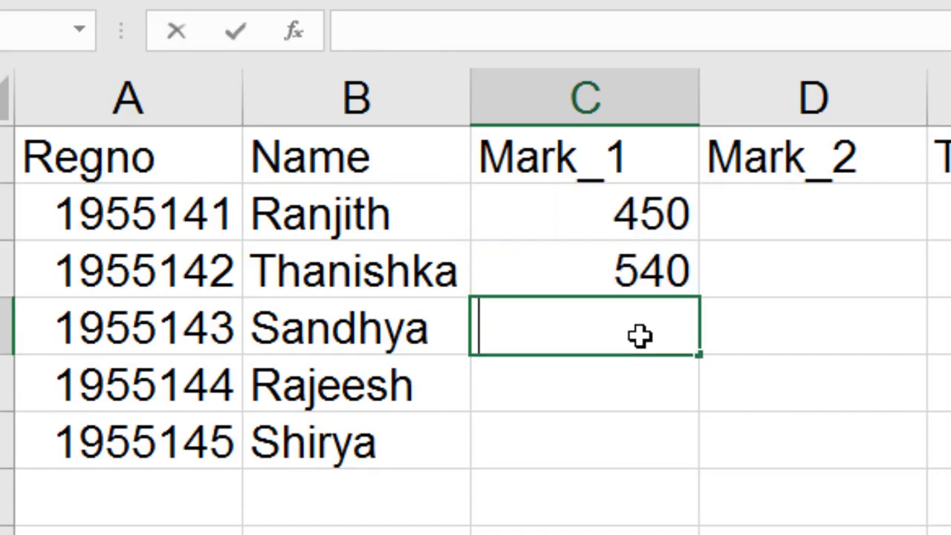
type("250")
key("Return")
type("350")
key("Return")
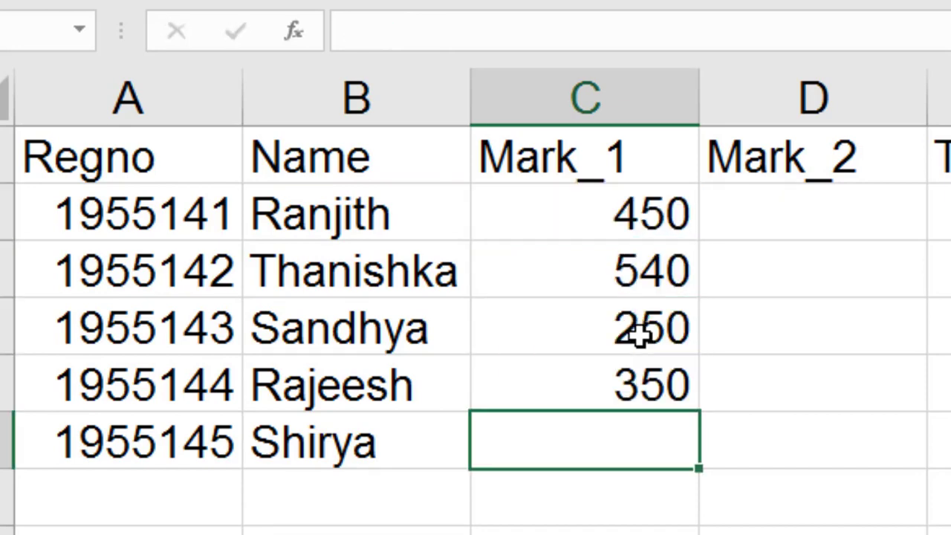
type("245")
key("Return")
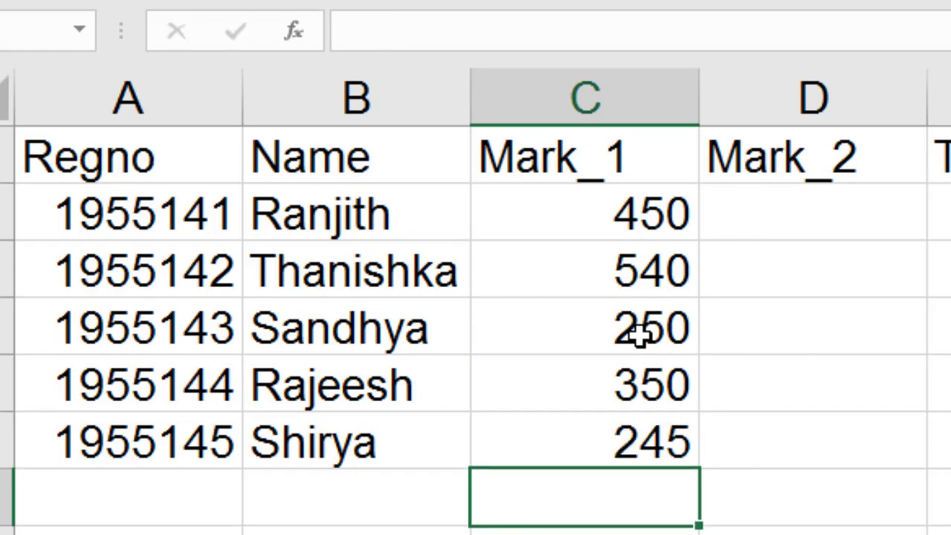
- Enter the Mark_2 values 485, 540, 235, 625 and 240 in cells D2 to D6
key("Up")
key("Up")
key("Up")
key("Up")
key("Up")
key("Right")
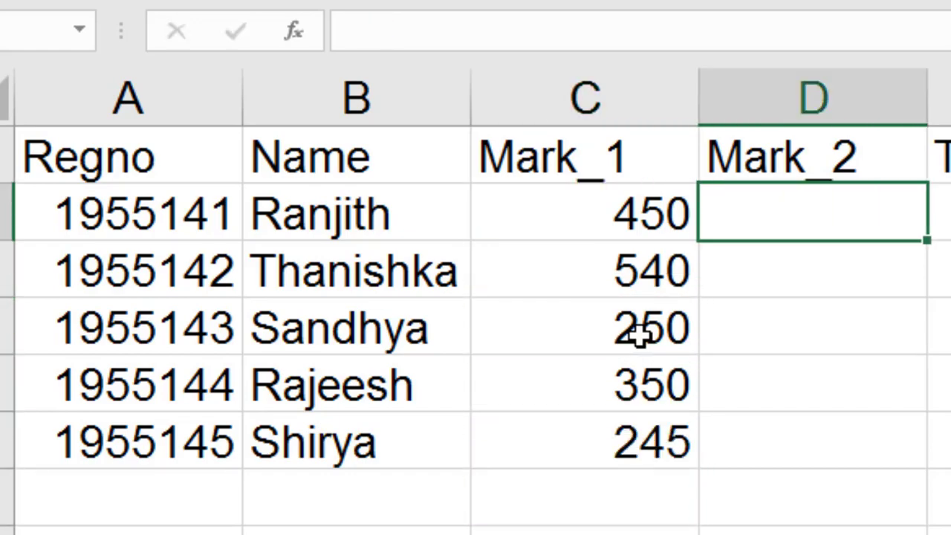
type("485")
key("Return")
type("54")
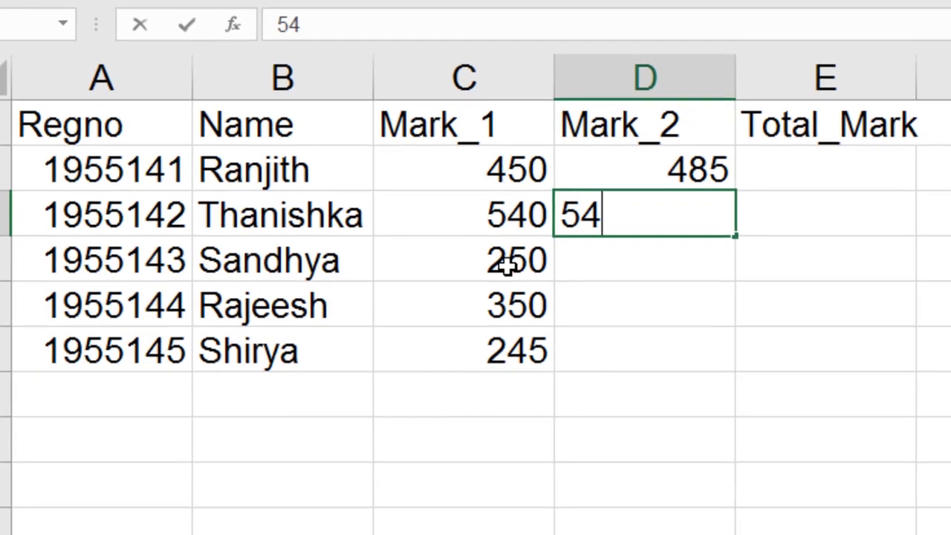
type("0")
key("Return")
type("235")
key("Return")
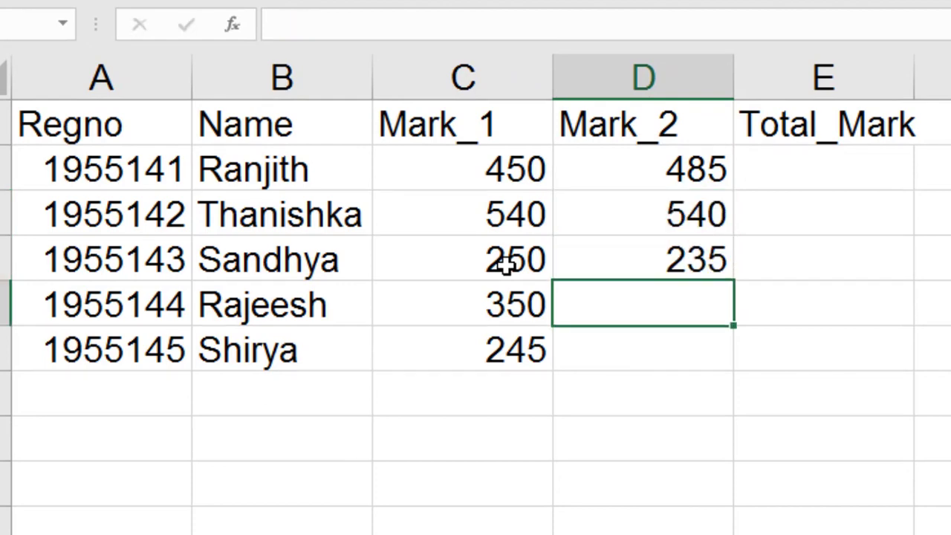
type("625")
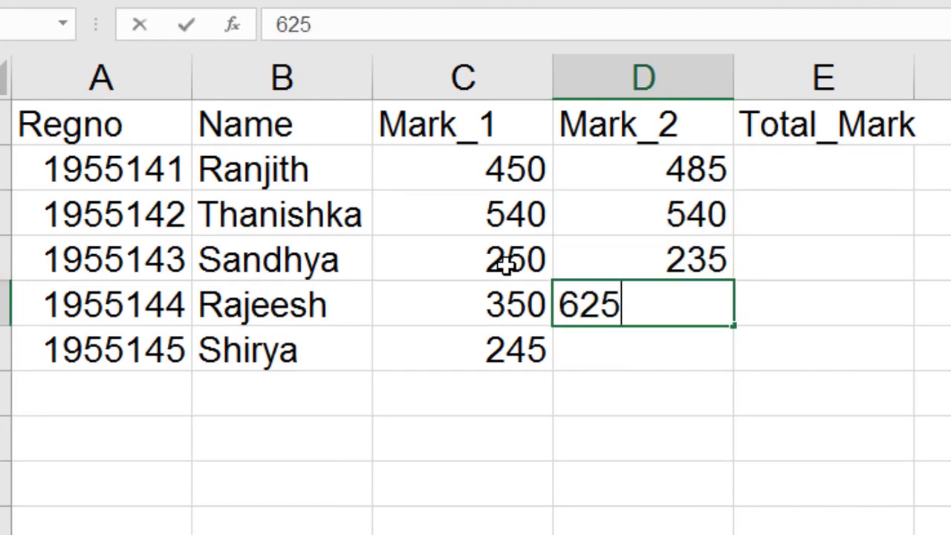
key("Return")
type("248")
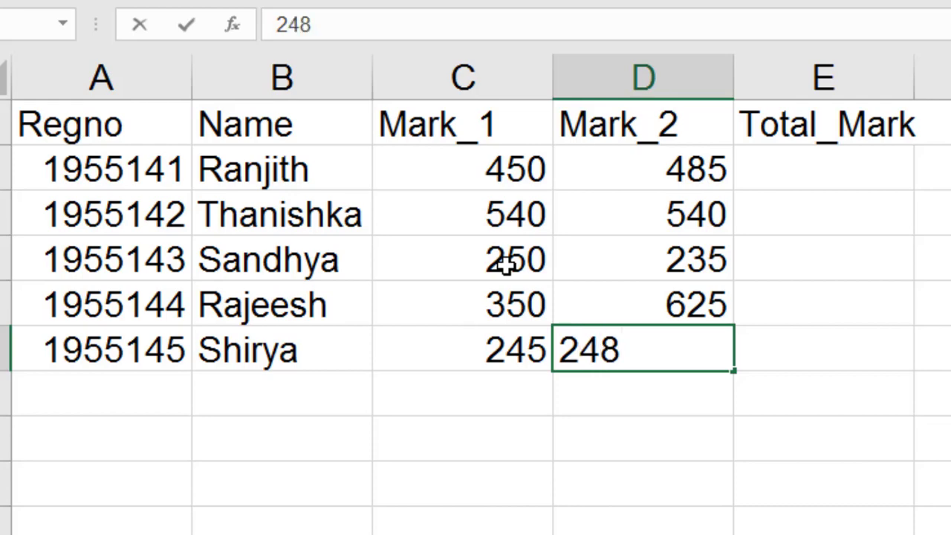
key("BackSpace")
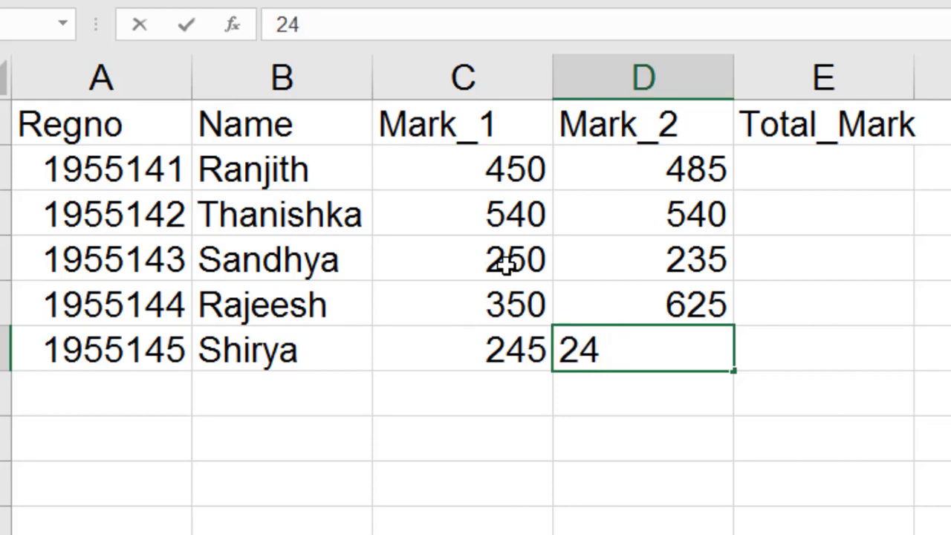
type("0")
key("Return")
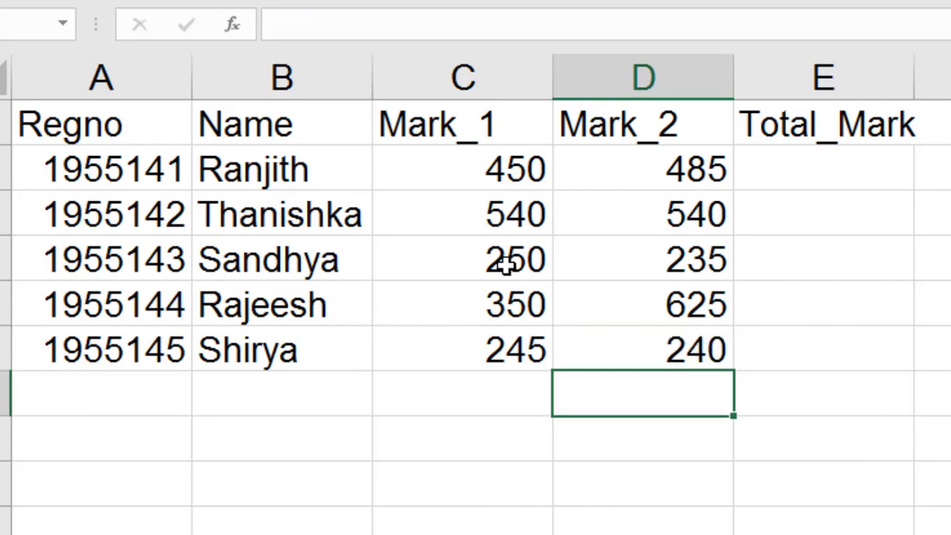
- Select E2 and widen column E so that the Total_Mark heading fits inside it
key("Up")
key("Up")
key("Up")
key("Up")
key("Up")
key("Right")
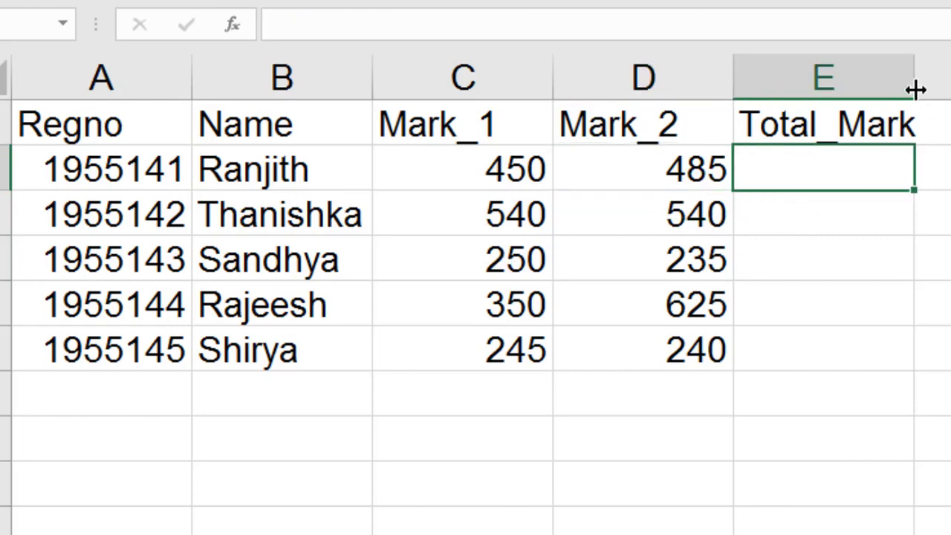
left_click_drag(914, 83, 944, 86)
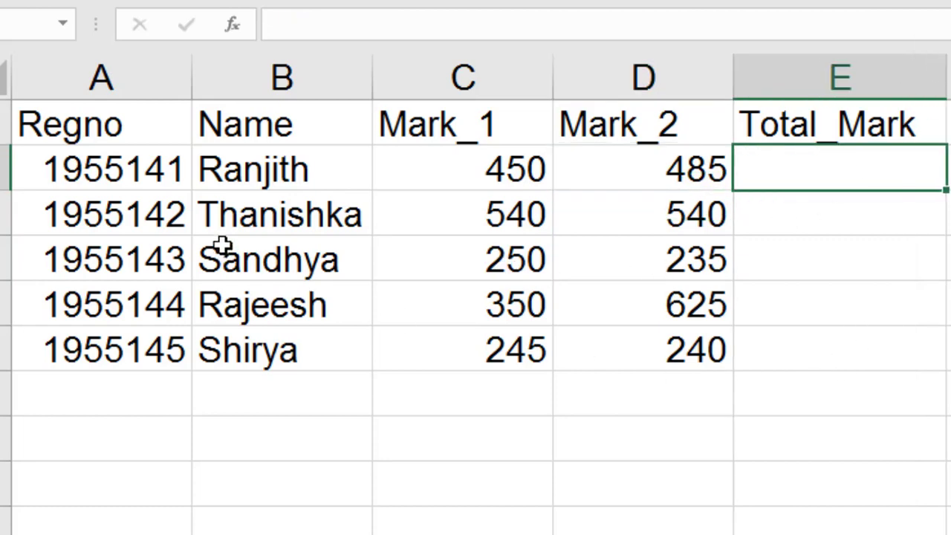
left_click(280, 189)
left_click_drag(280, 192, 287, 357)
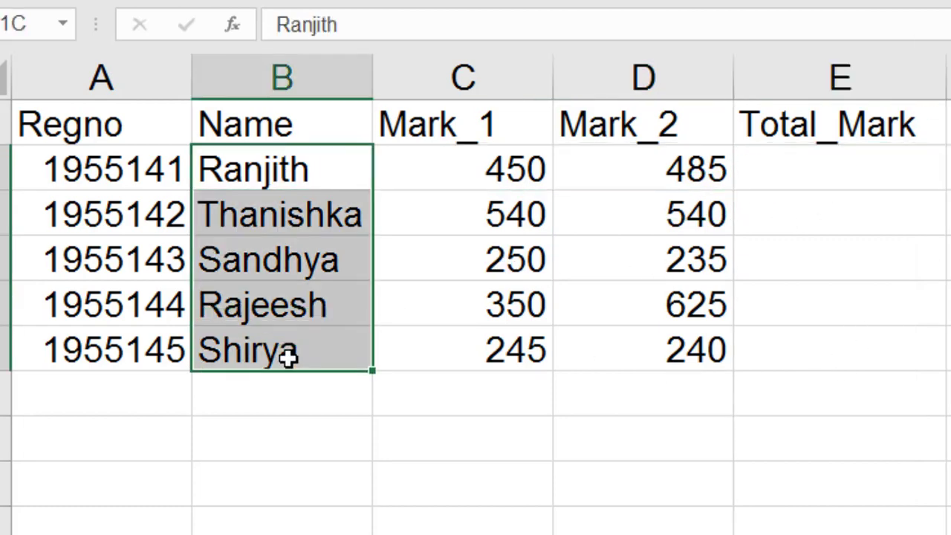
left_click(707, 442)
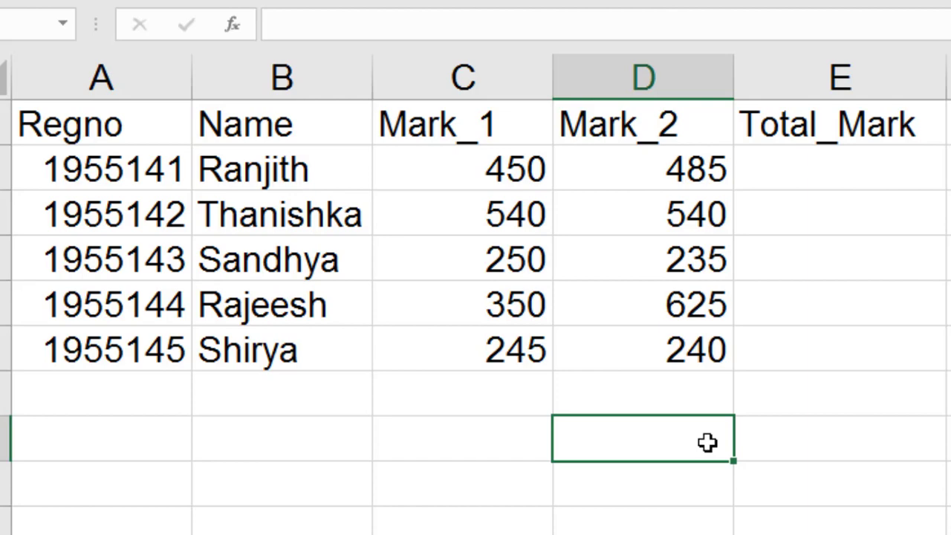
- Enter the formula =450+485 in E2 as the first student's total mark
left_click(859, 172)
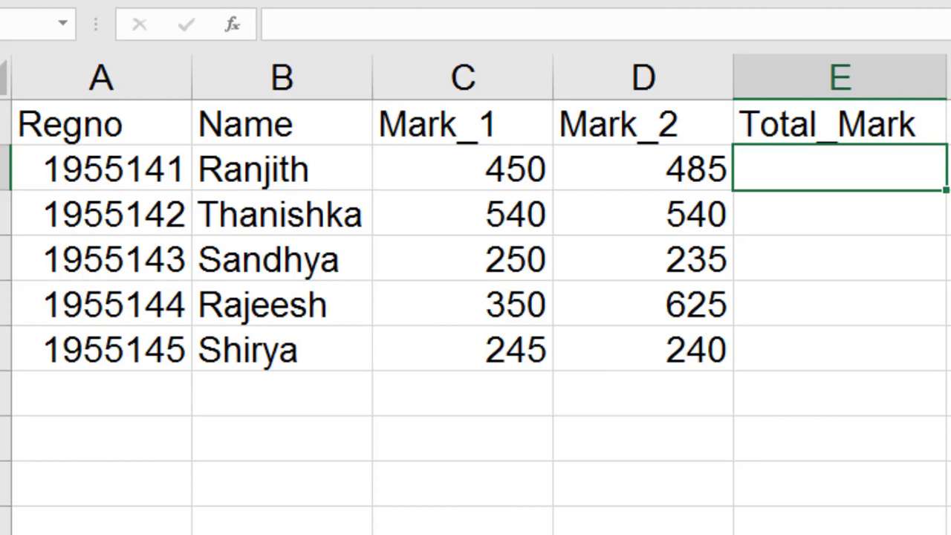
type("=")
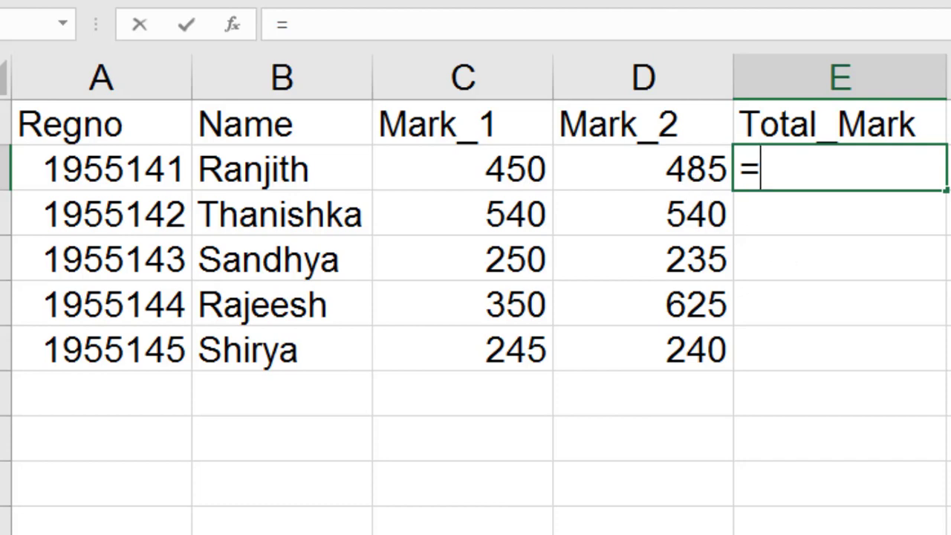
type("450")
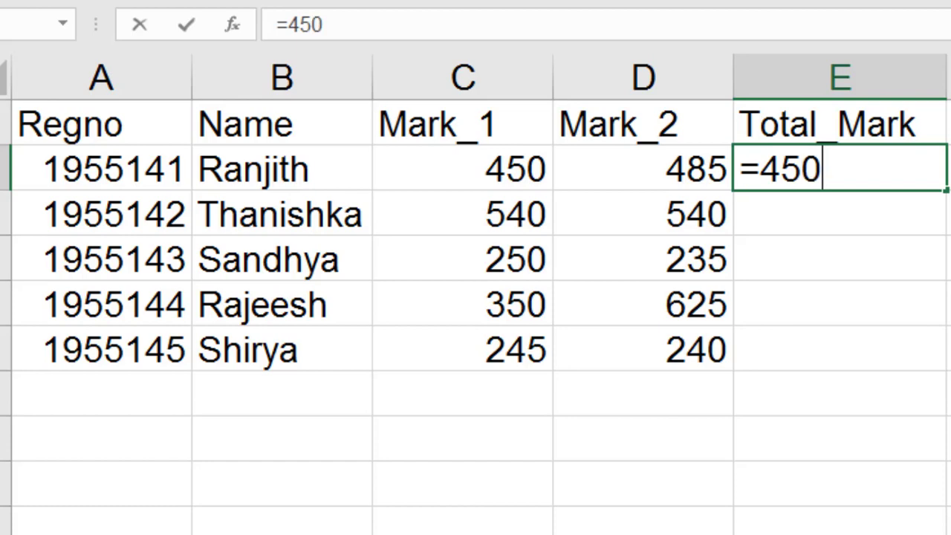
type("+4")
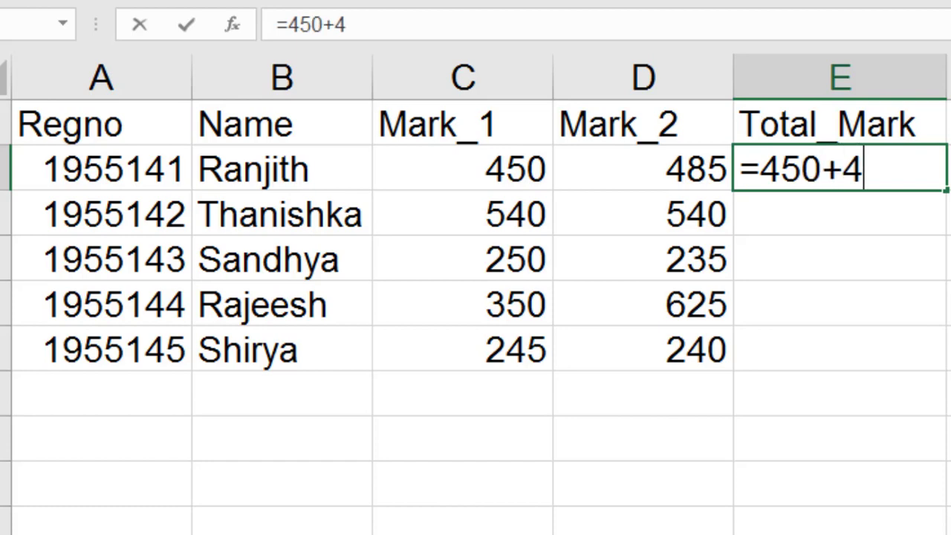
type("85")
key("Return")
left_click(839, 168)
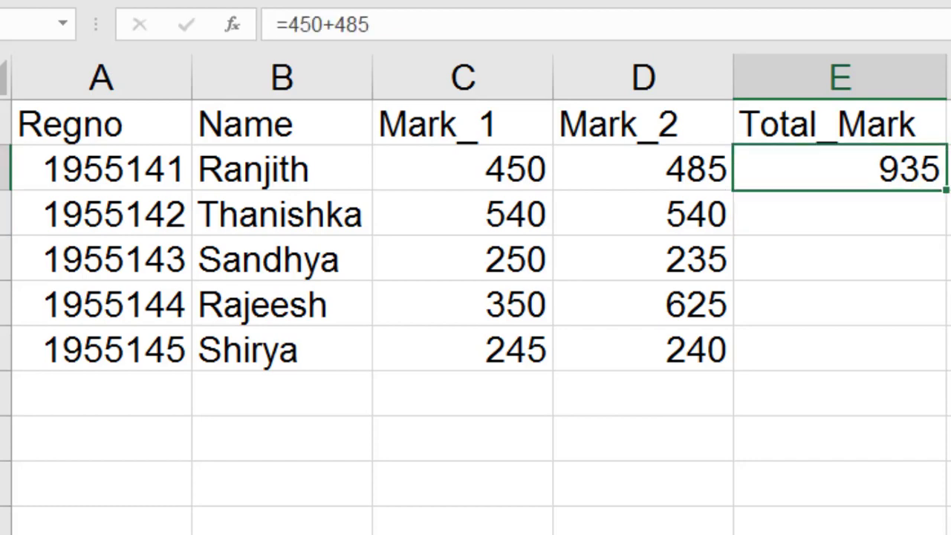
- Change the first student's Mark_1 value in C2 to 500
key("Left")
key("Left")
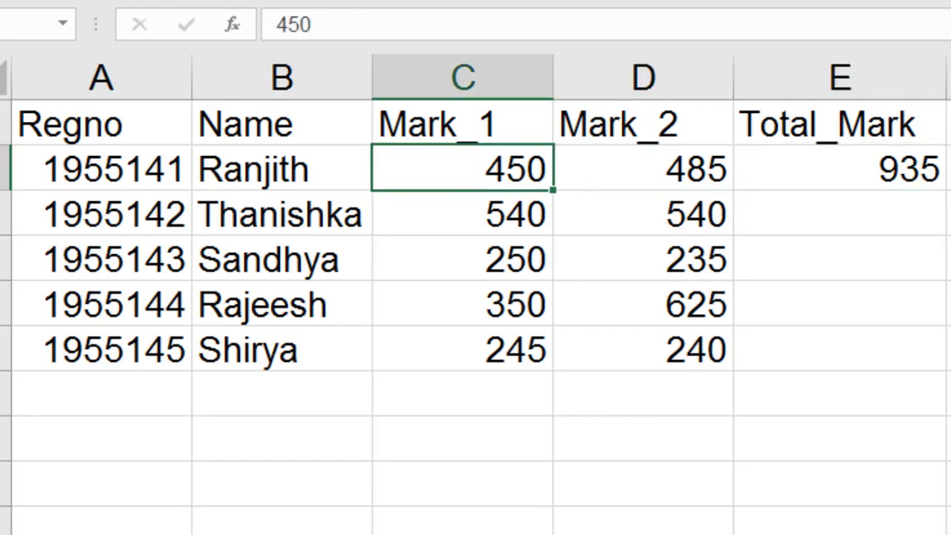
key("Right")
key("Left")
type("500")
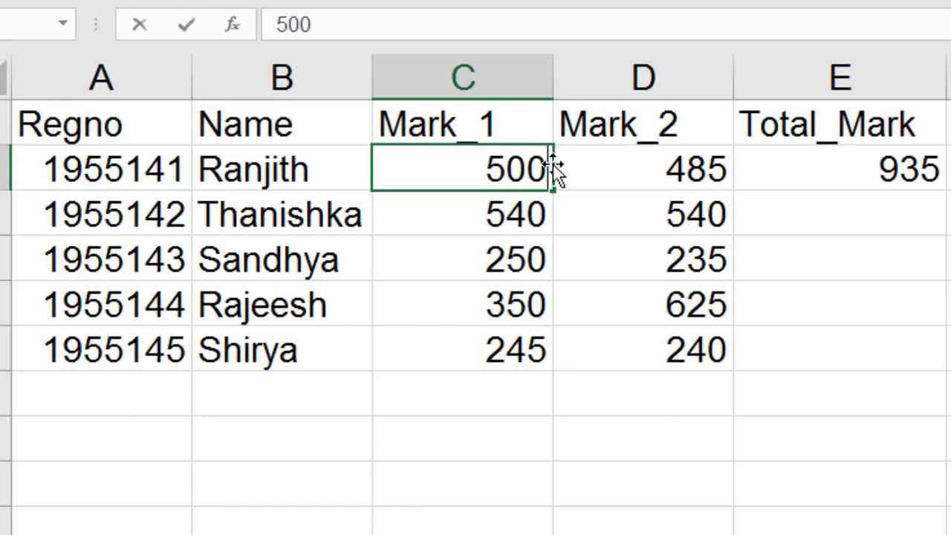
key("Return")
- Replace the fixed-number formula in E2 with the cell-reference formula =C2+D2
key("Up")
key("Right")
key("Right")
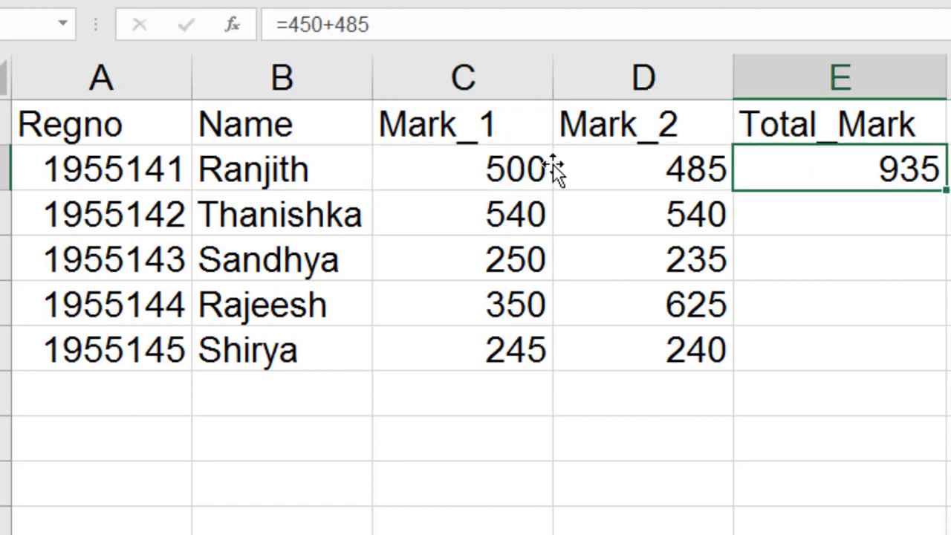
key("F2")
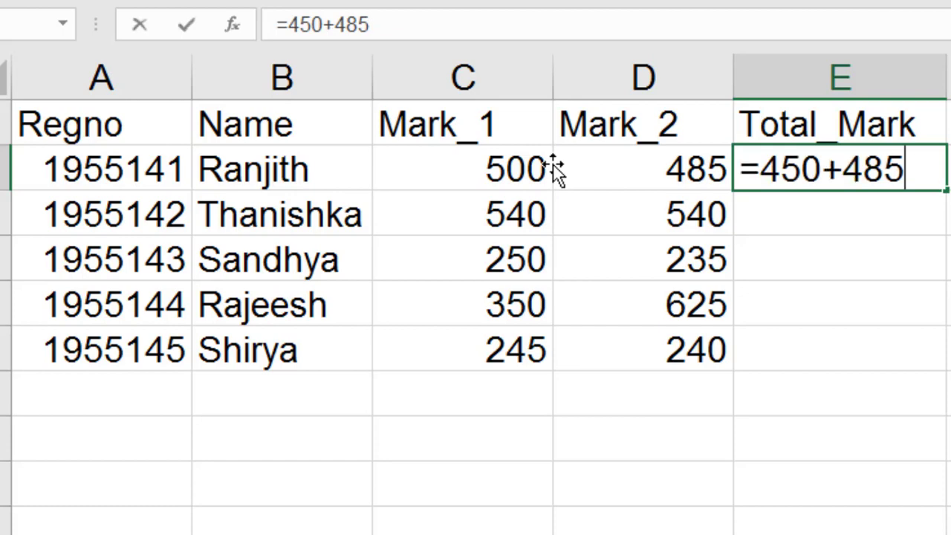
key("BackSpace")
key("BackSpace")
key("BackSpace")
key("BackSpace")
key("BackSpace")
key("BackSpace")
key("BackSpace")
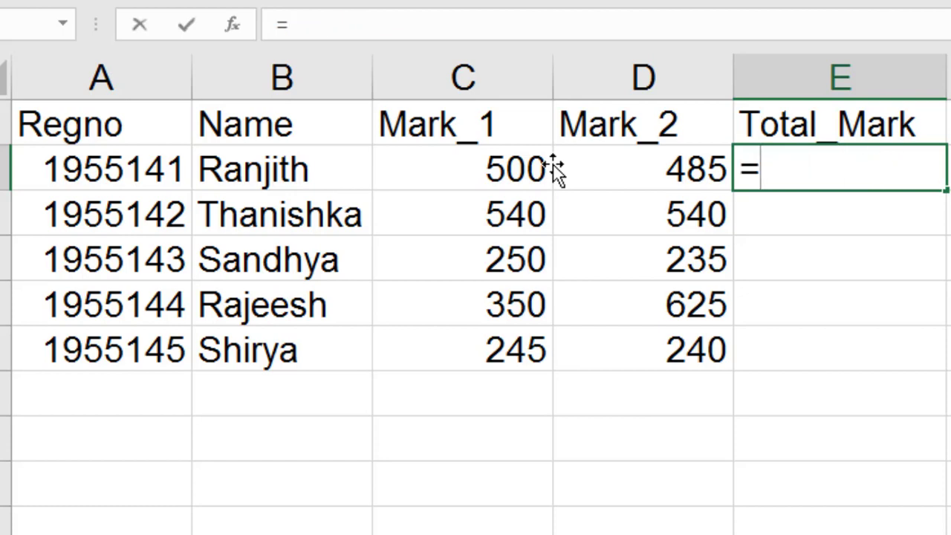
type("C")
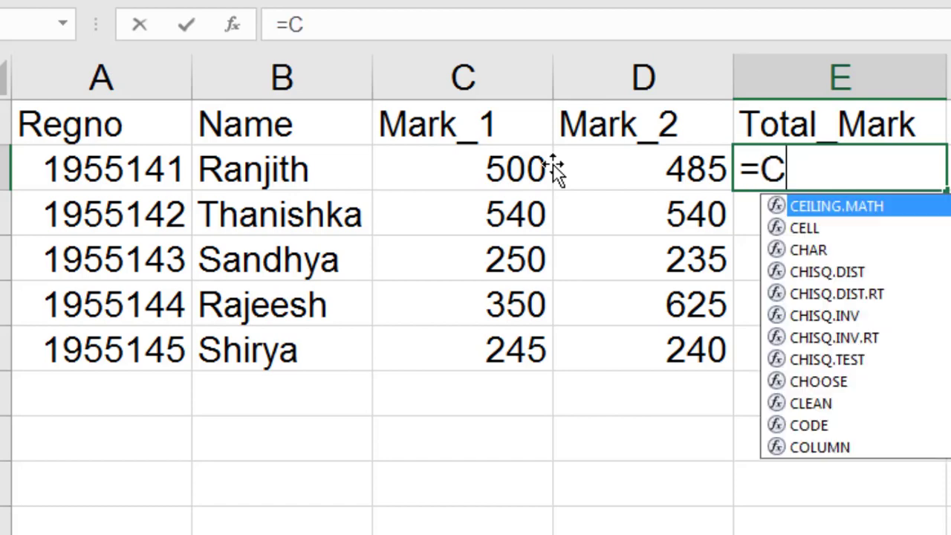
type("2+D2")
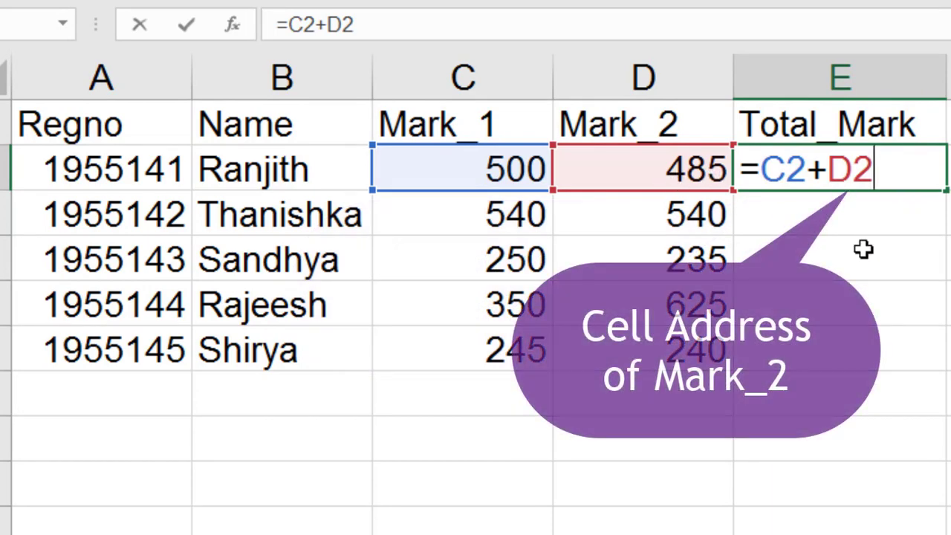
key("Return")
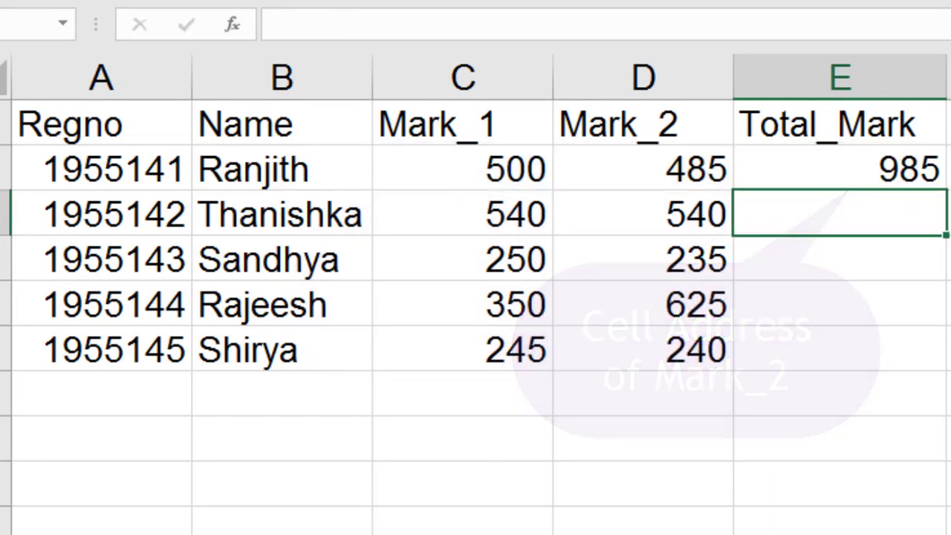
- Fill the total formula from E2 down through E6 and undo that fill
left_click(840, 168)
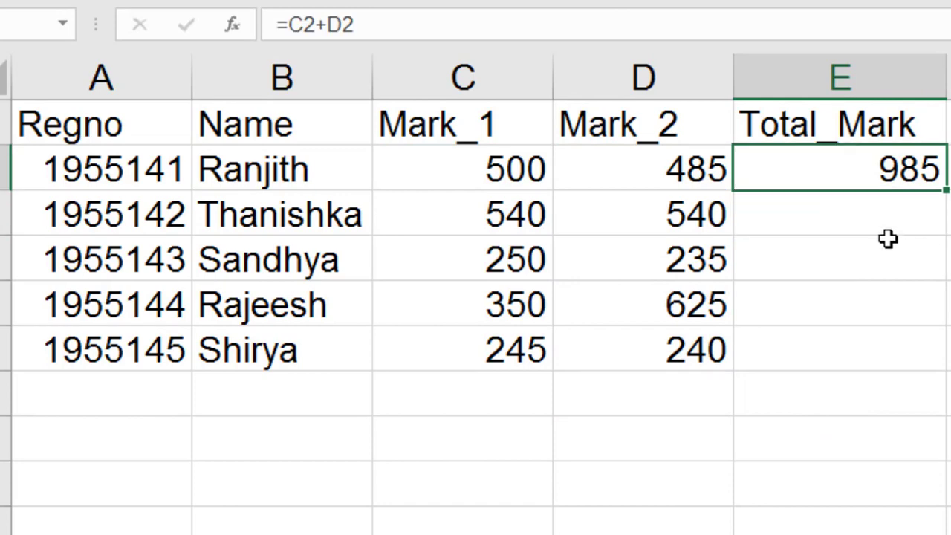
left_click(848, 221)
left_click(838, 270)
left_click(822, 350)
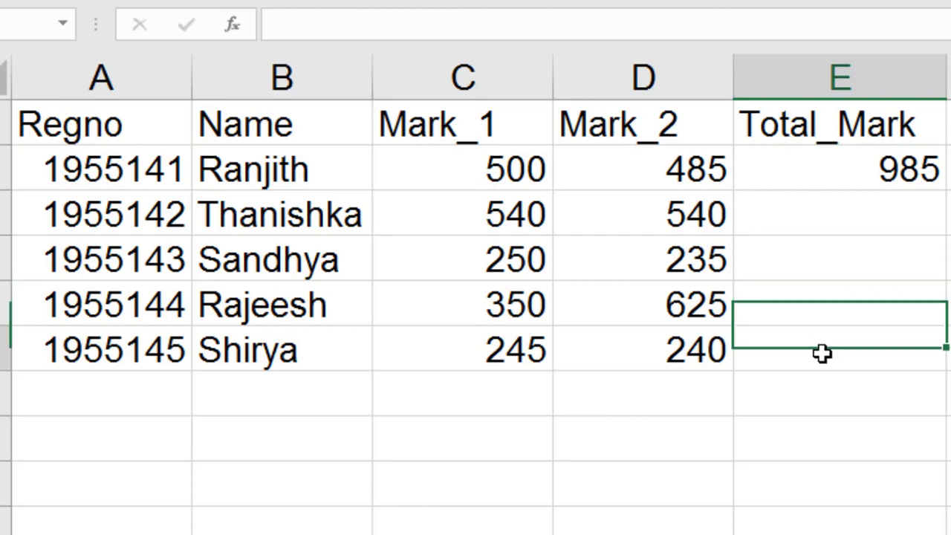
left_click(858, 217)
key("Up")
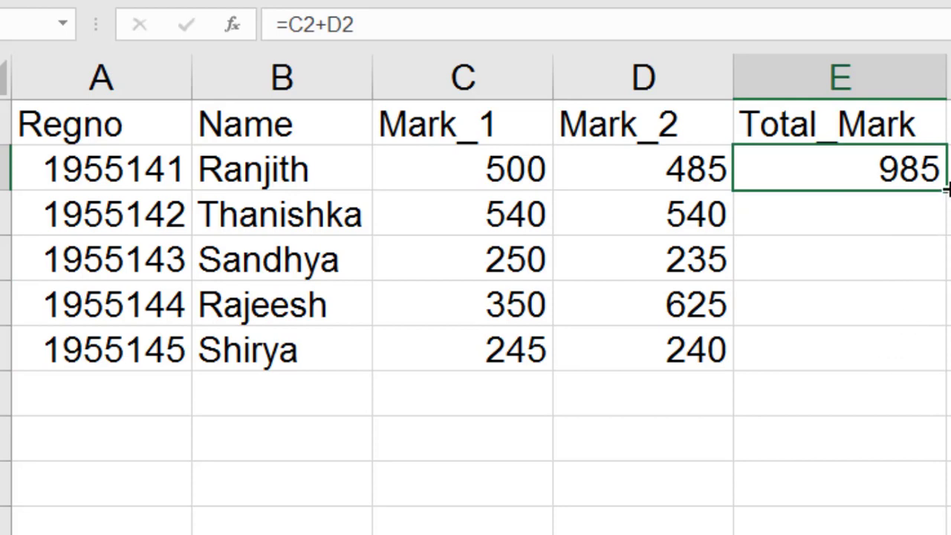
left_click_drag(946, 190, 939, 350)
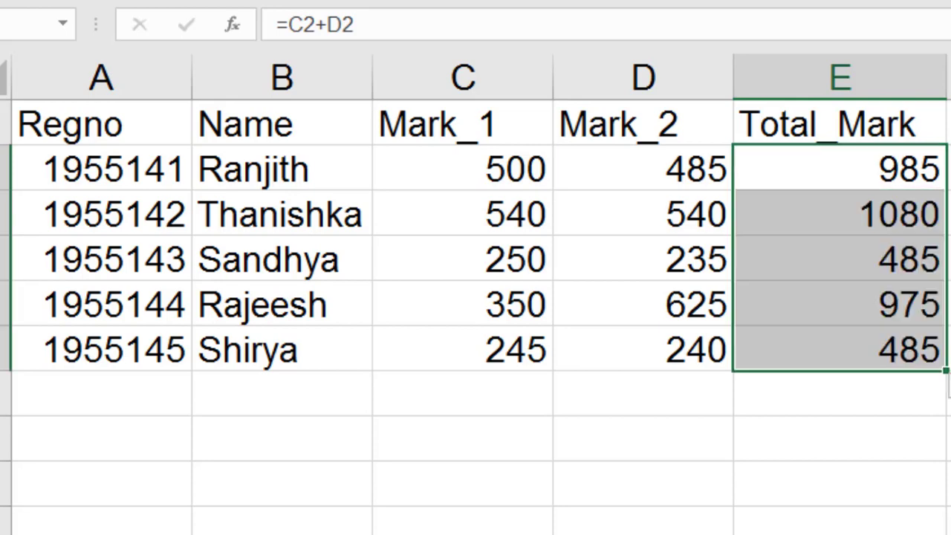
key("ctrl+z")
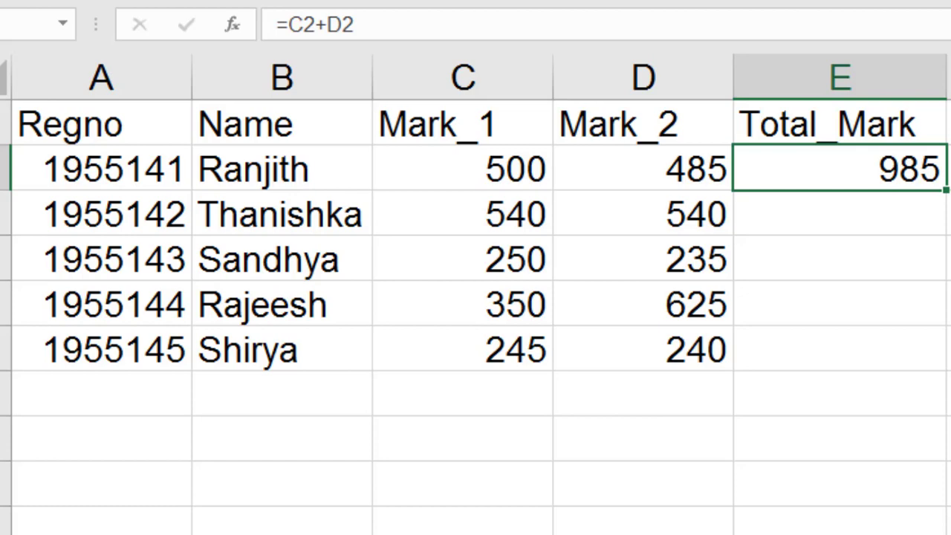
- Select E2 to E6 and fill the total formula down through the selected cells
key("shift+Down")
key("shift+Down")
key("shift+Down")
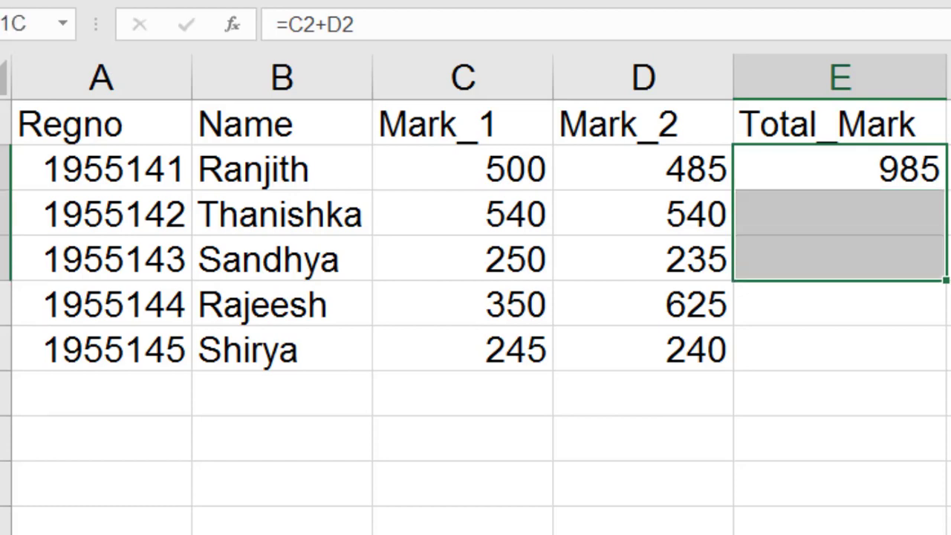
key("shift+Down")
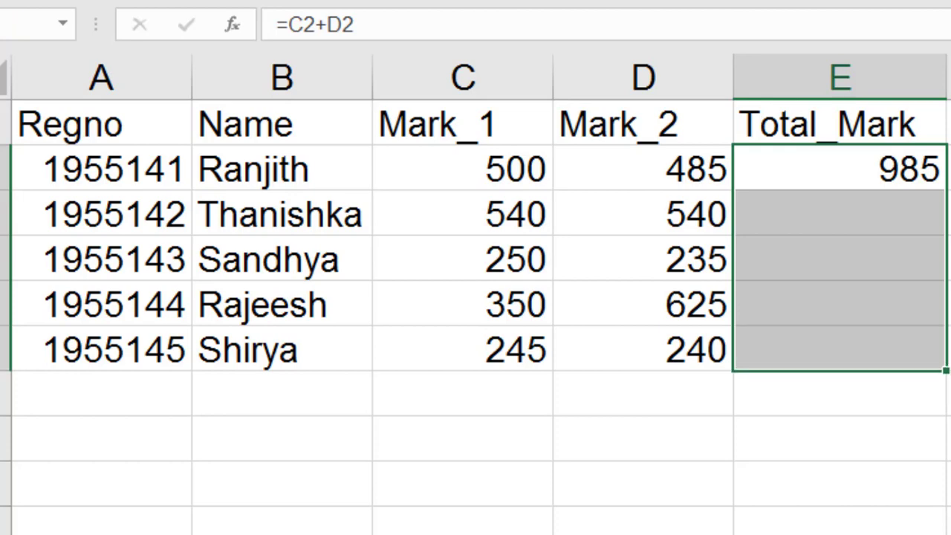
key("ctrl+d")
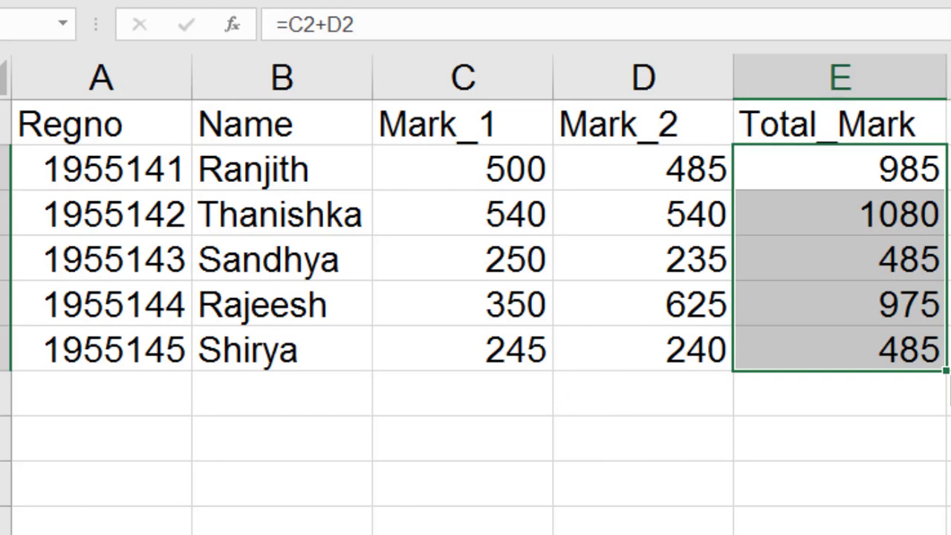
- Clear the total formulas from E3 to E6 and also from E2
key("Down")
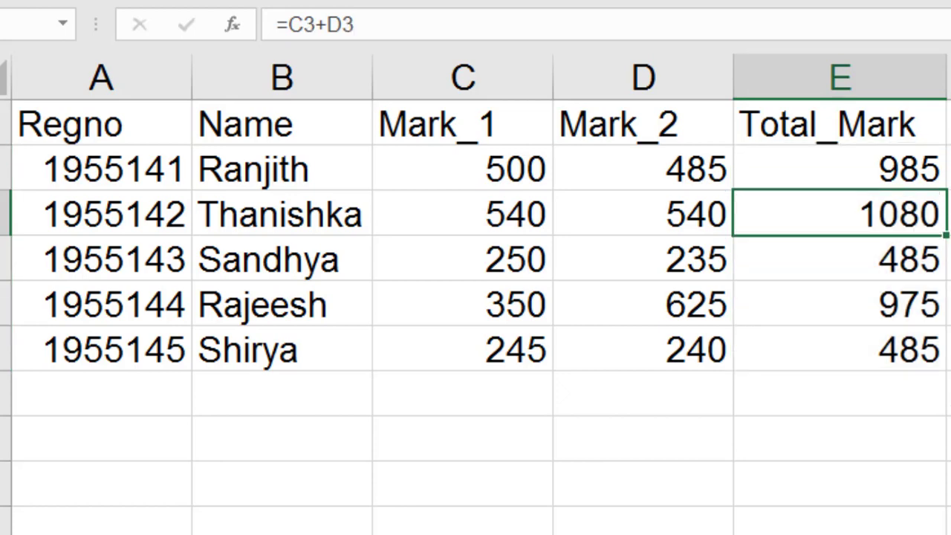
key("shift+Down")
key("shift+Down")
key("shift+Down")
key("Delete")
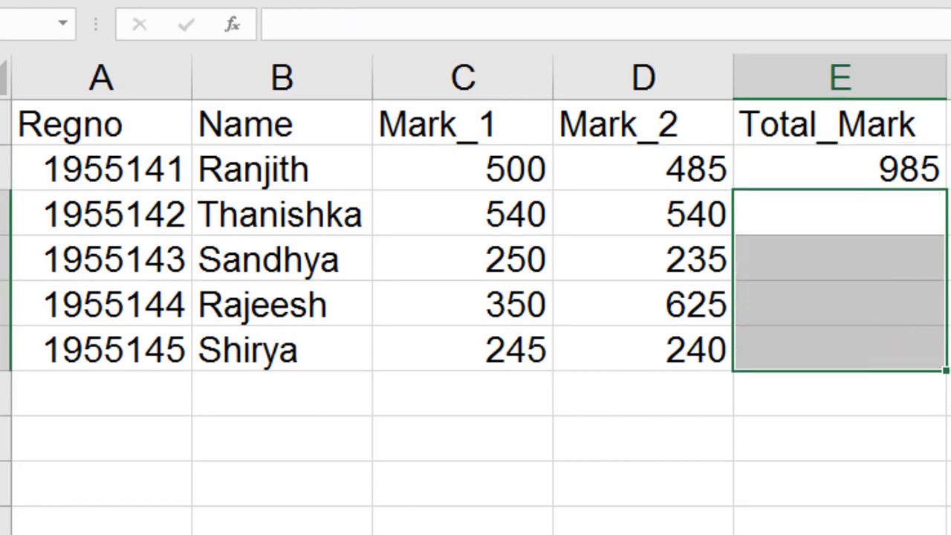
key("Up")
key("Delete")
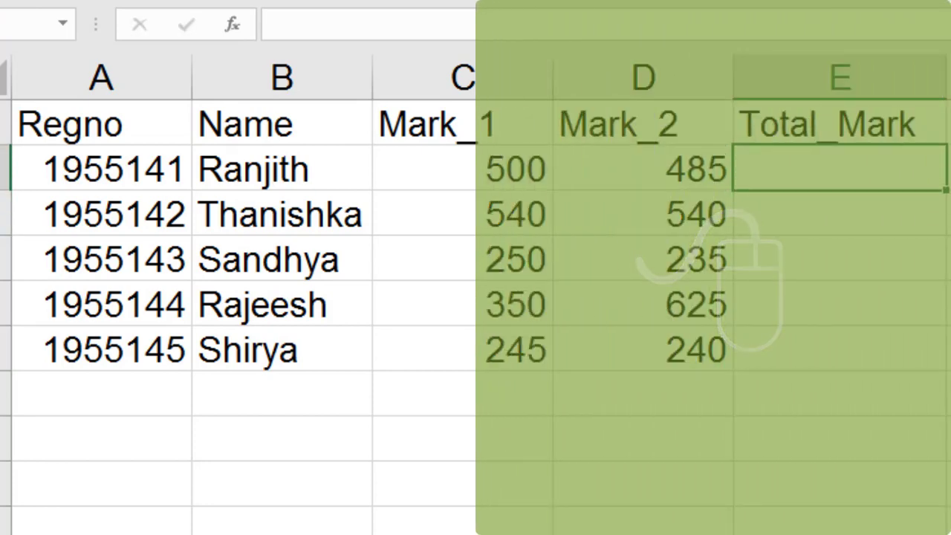
- Enter the formula =C2+D2 in E2 and reselect that cell
type("=")
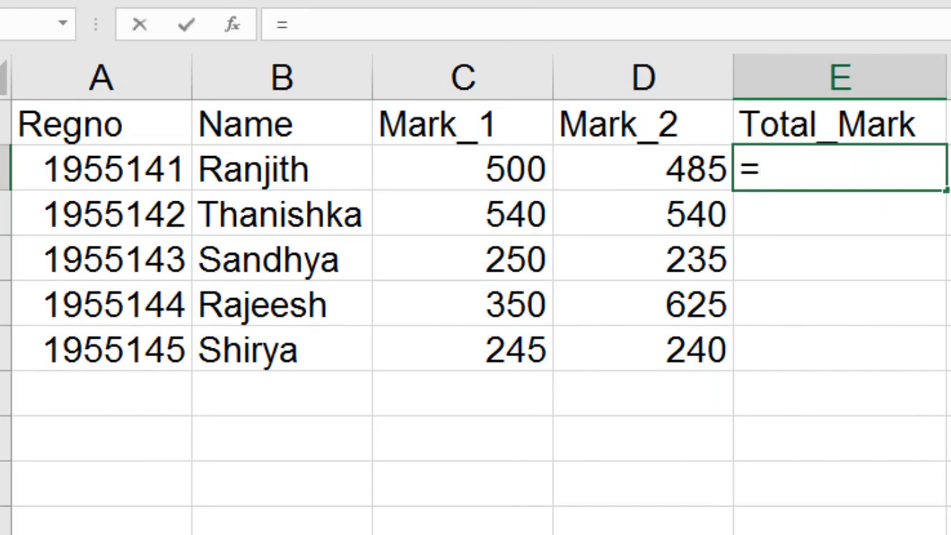
type("C2+D2")
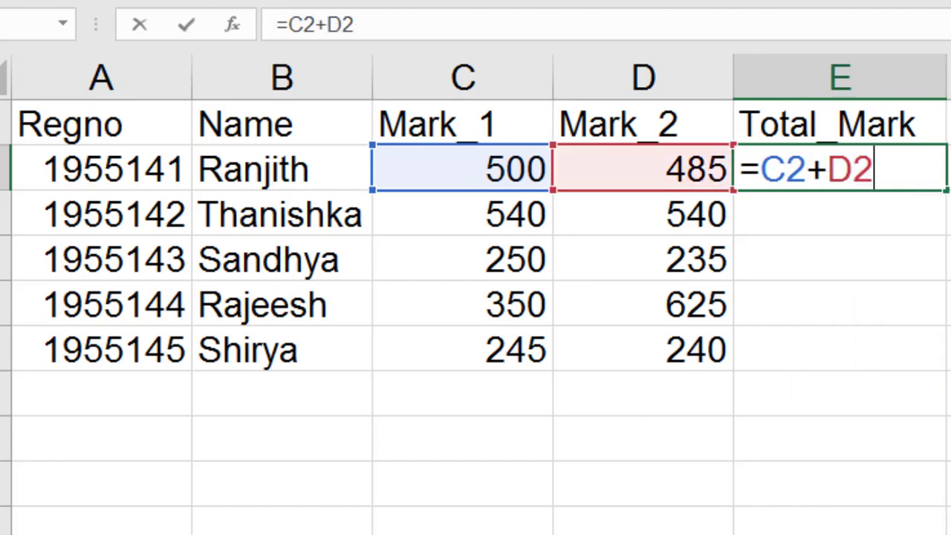
key("Return")
left_click(840, 169)
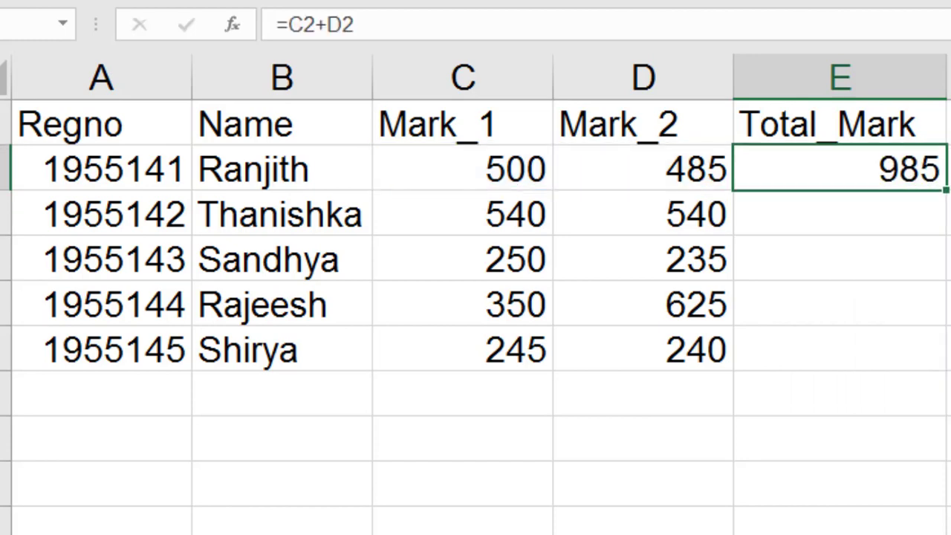
key("Down")
key("Down")
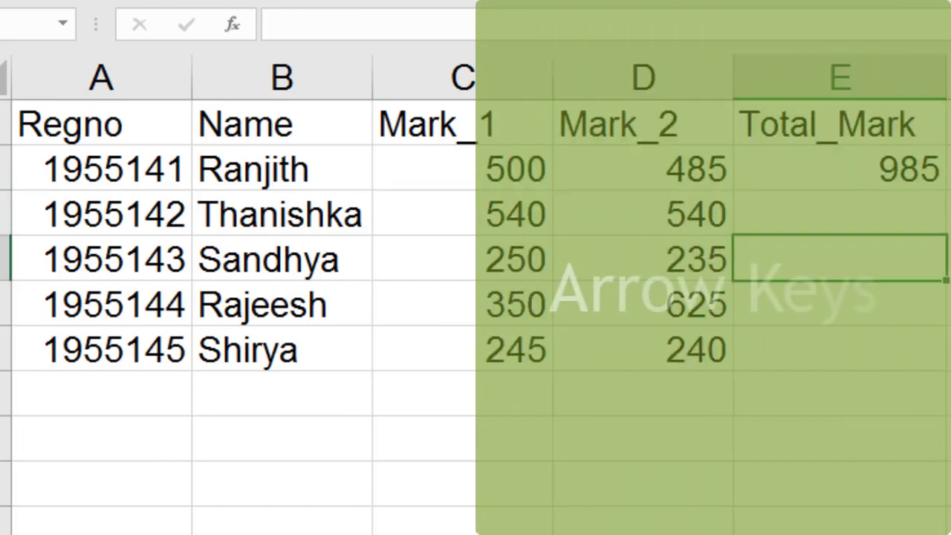
key("Up")
key("Up")
key("Down")
key("Down")
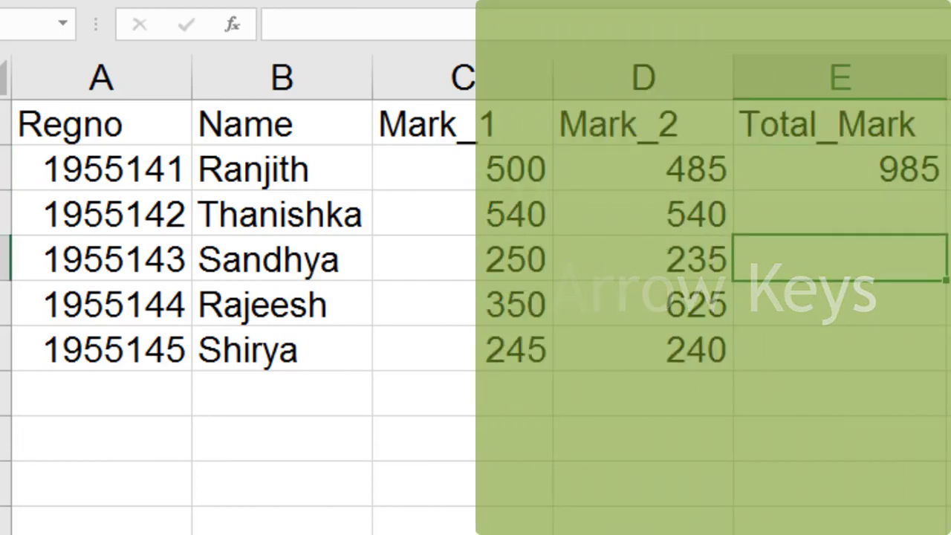
key("Up")
key("Up")
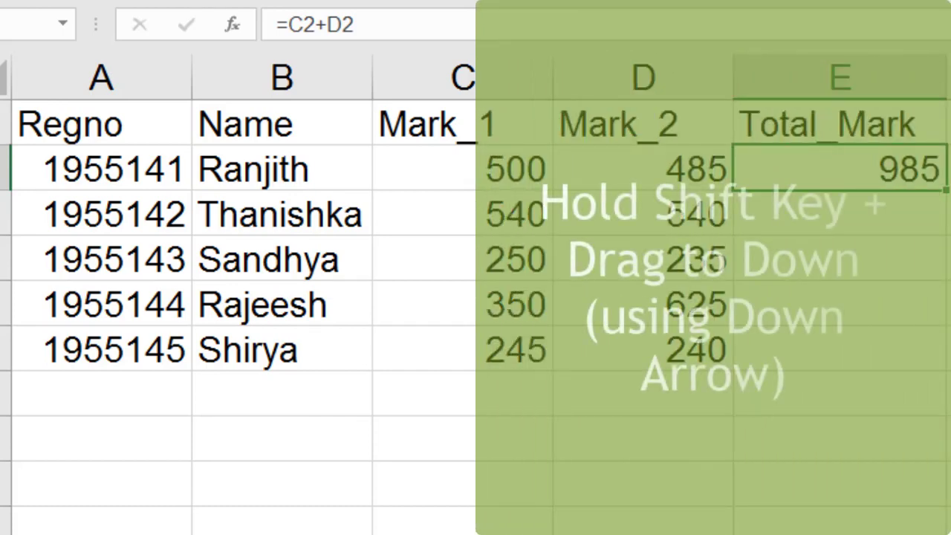
- Extend the selection from E2 to E6, fill the formula =C2+D2 down, and check the filled cells
key("shift+Down")
key("shift+Down")
key("shift+Down")
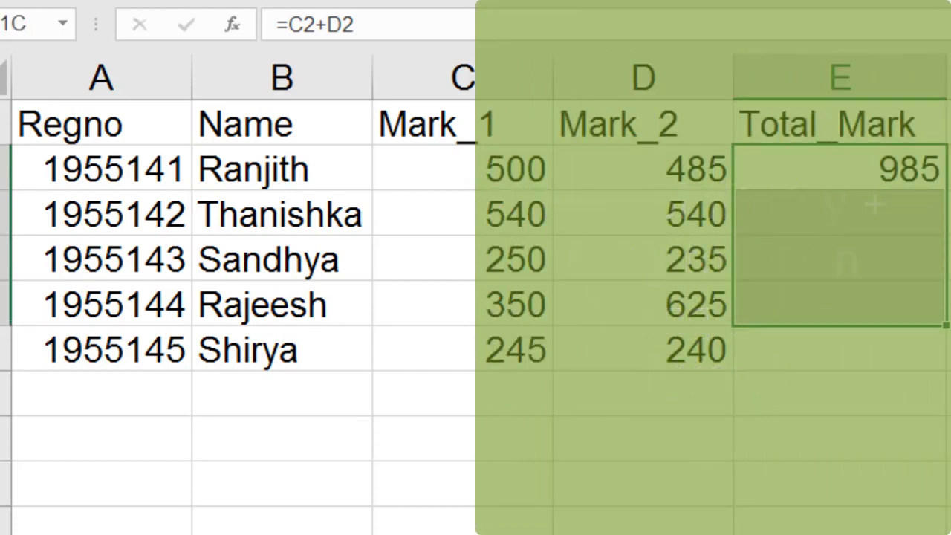
key("shift+Down")
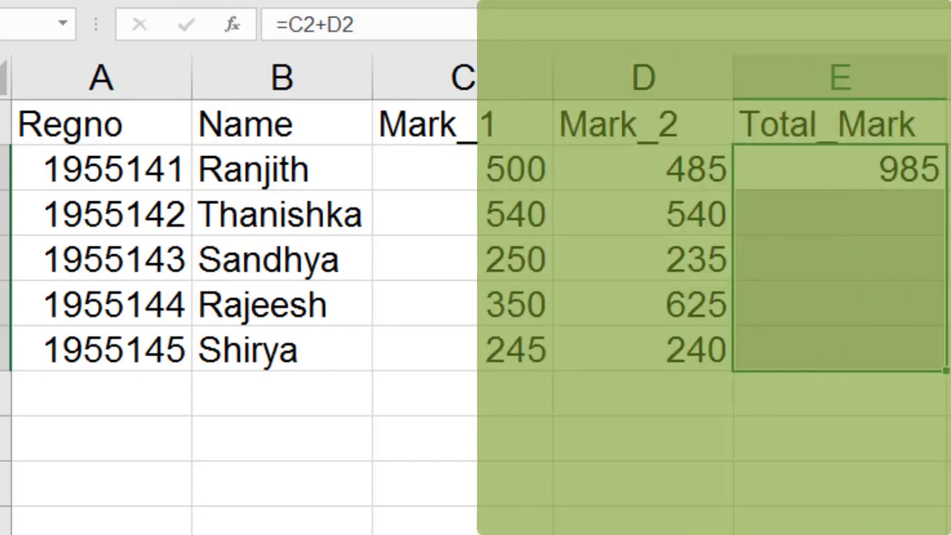
key("ctrl+d")
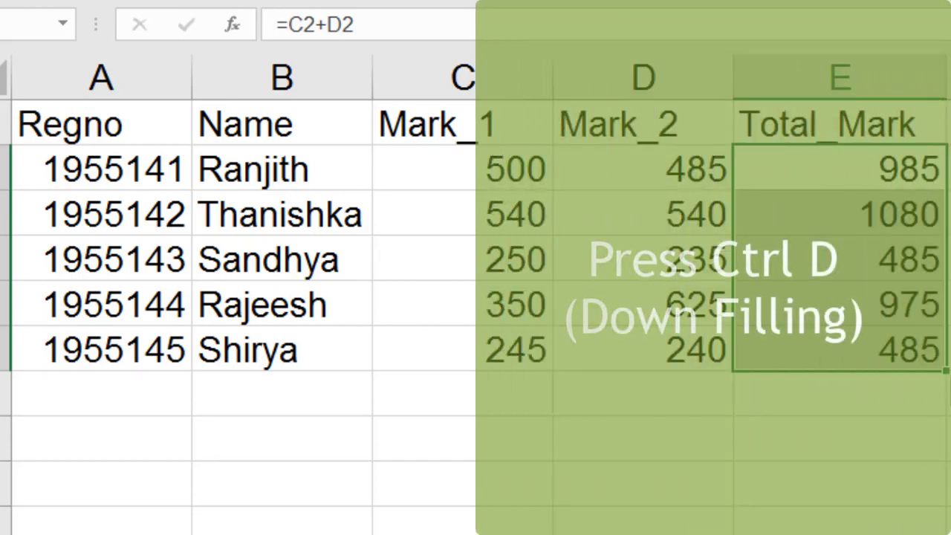
key("Down")
key("Down")
key("Down")
key("Up")
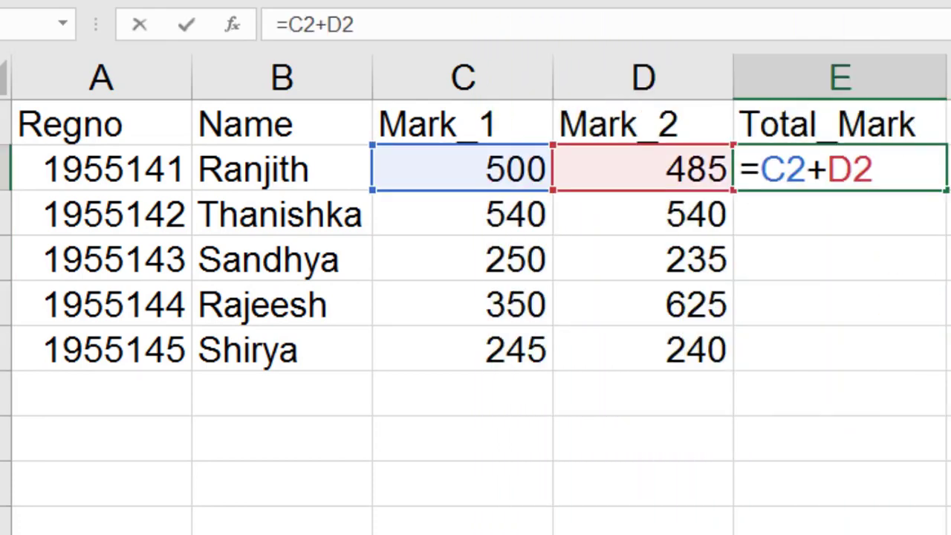
- Erase the total formula from E2 and leave the cell empty
key("BackSpace")
key("BackSpace")
key("BackSpace")
key("BackSpace")
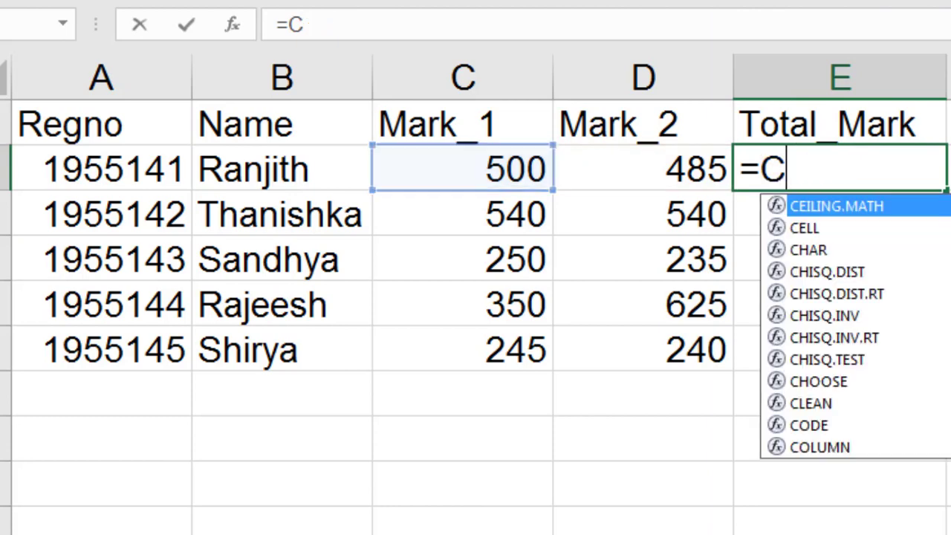
key("BackSpace")
key("BackSpace")
key("Escape")
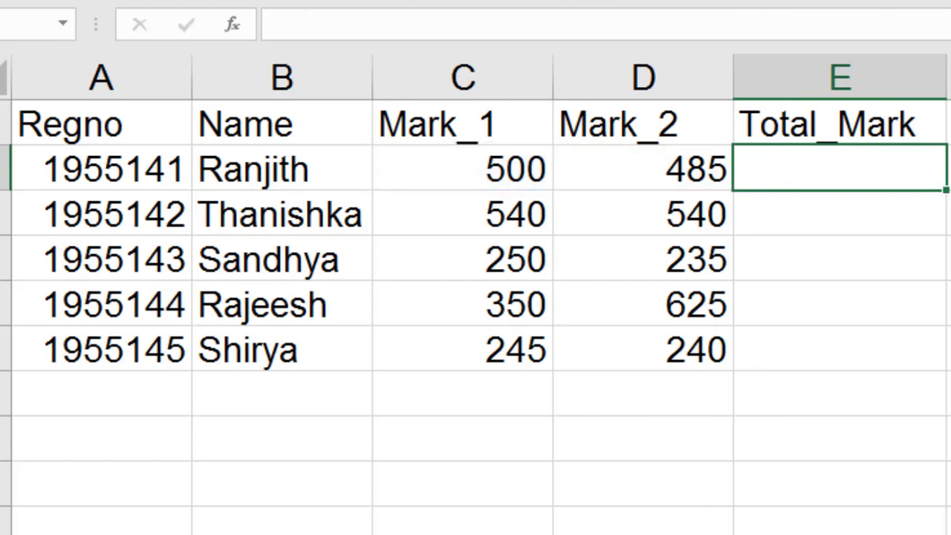
- Build the formula =C2+D2 in E2 by picking the first student's Mark_1 and Mark_2 cells as references
type("=")
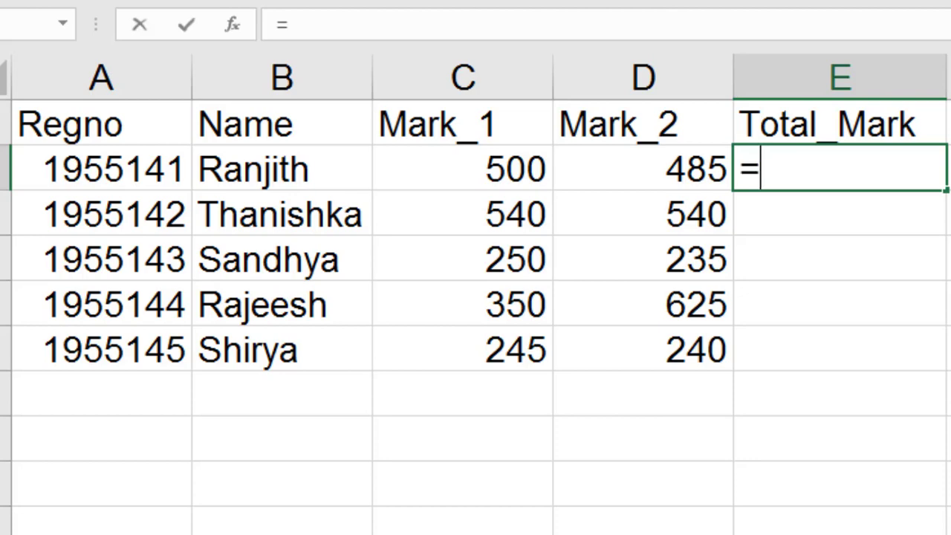
left_click(502, 169)
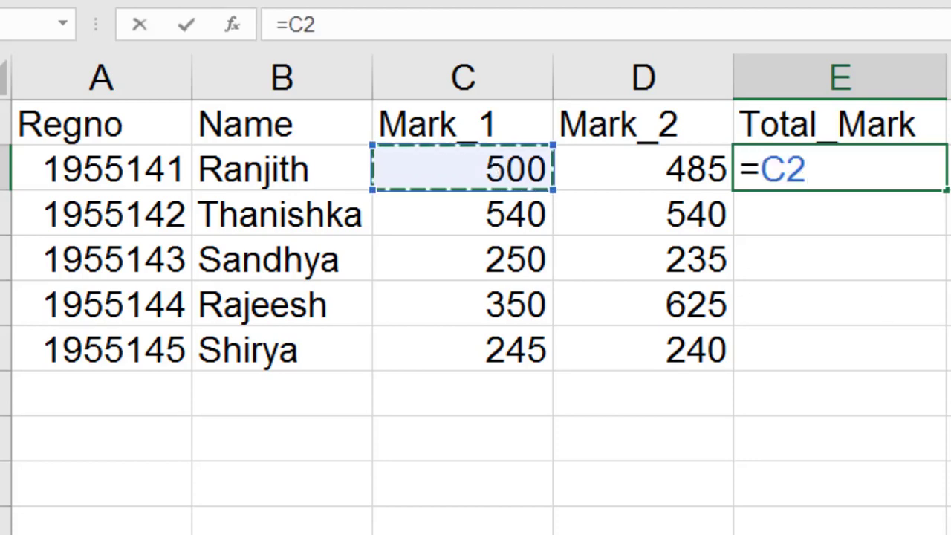
type("+")
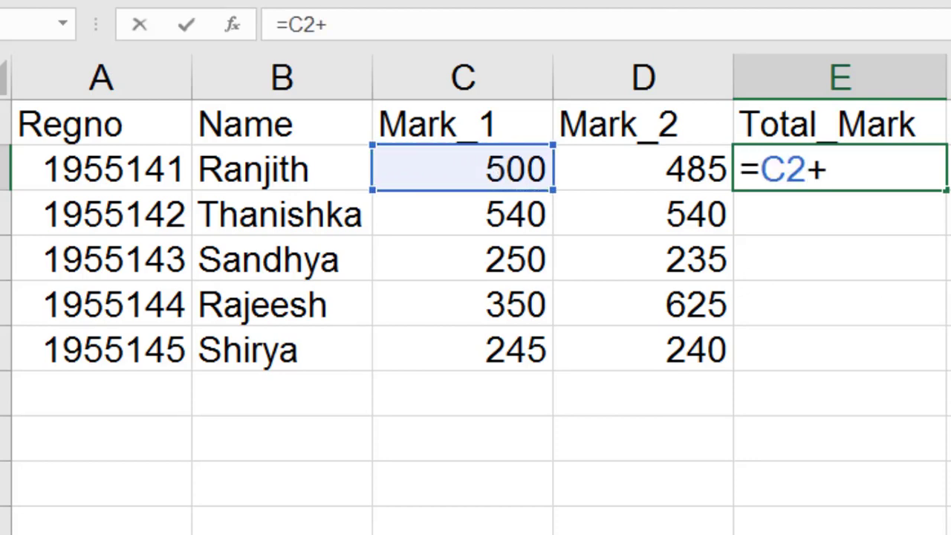
left_click(676, 169)
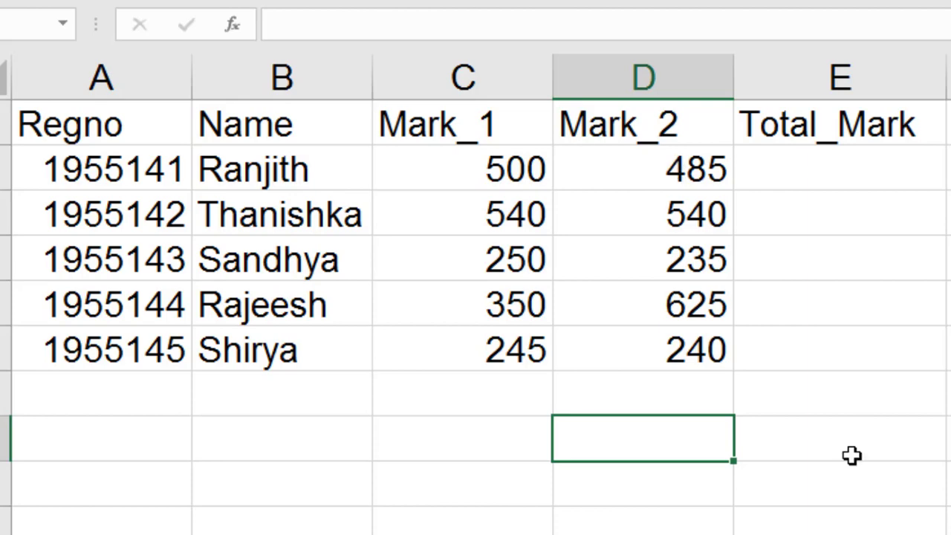
- Enter 100 in cell C8 of Sheet1 and reselect that cell
key("Left")
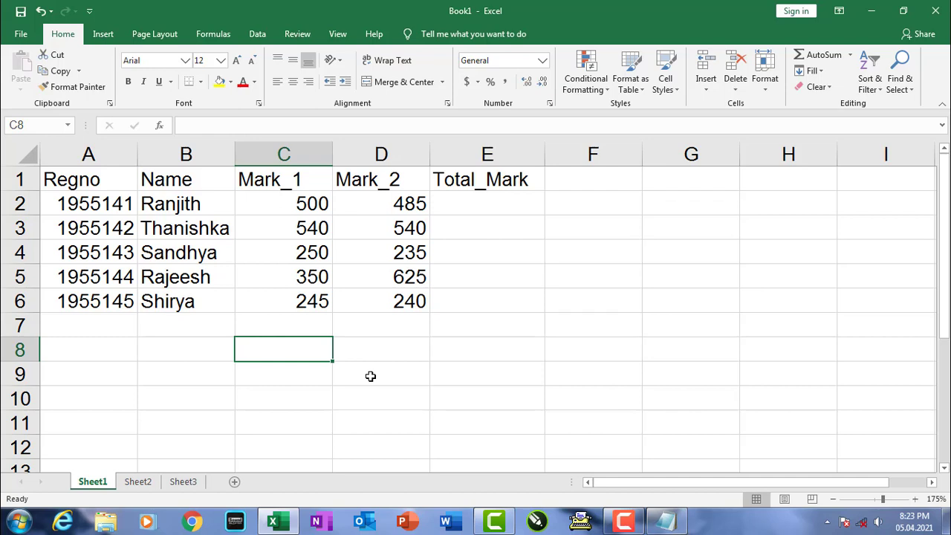
left_click(200, 353)
left_click(273, 344)
type("100")
key("Return")
left_click(272, 344)
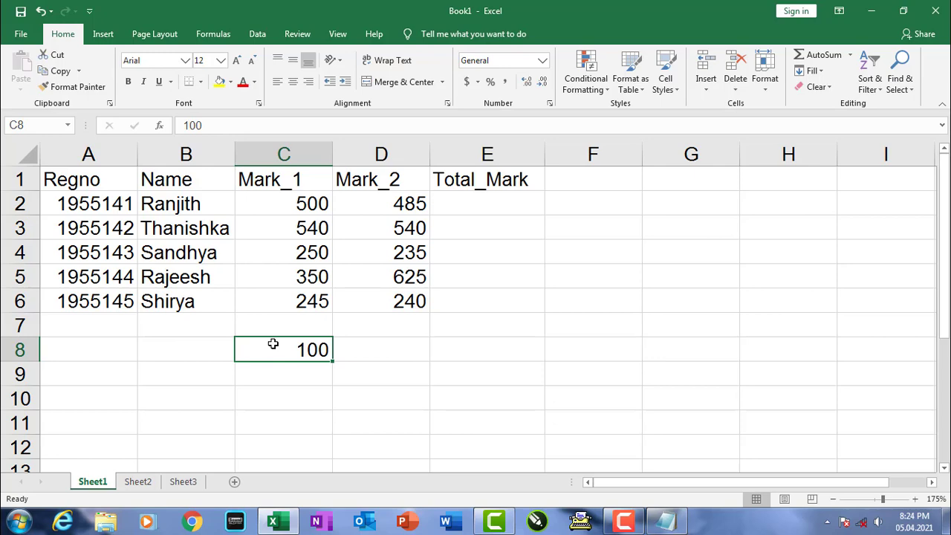
- Switch to the Notepad notes, restore the window from full screen, and move and enlarge it over the worksheet
left_click(666, 522)
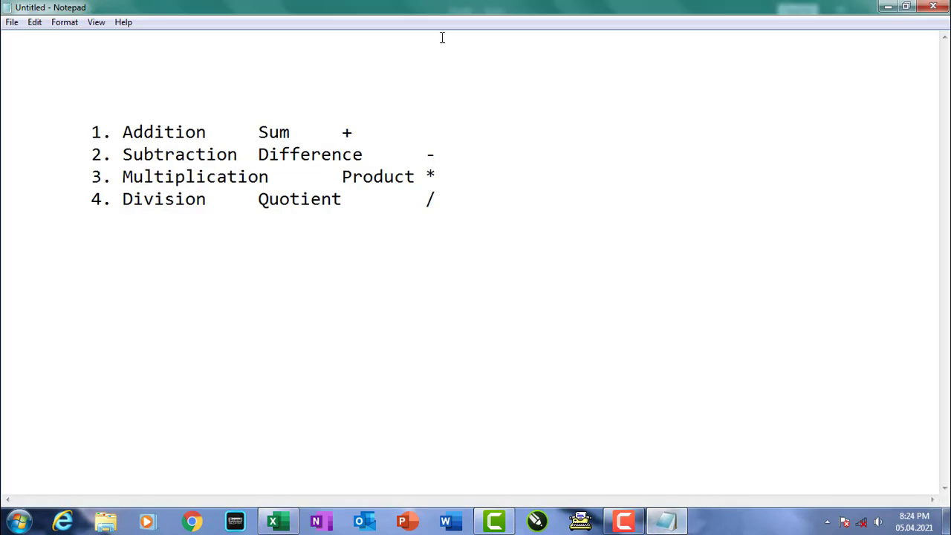
double_click(487, 9)
left_click_drag(548, 229, 517, 70)
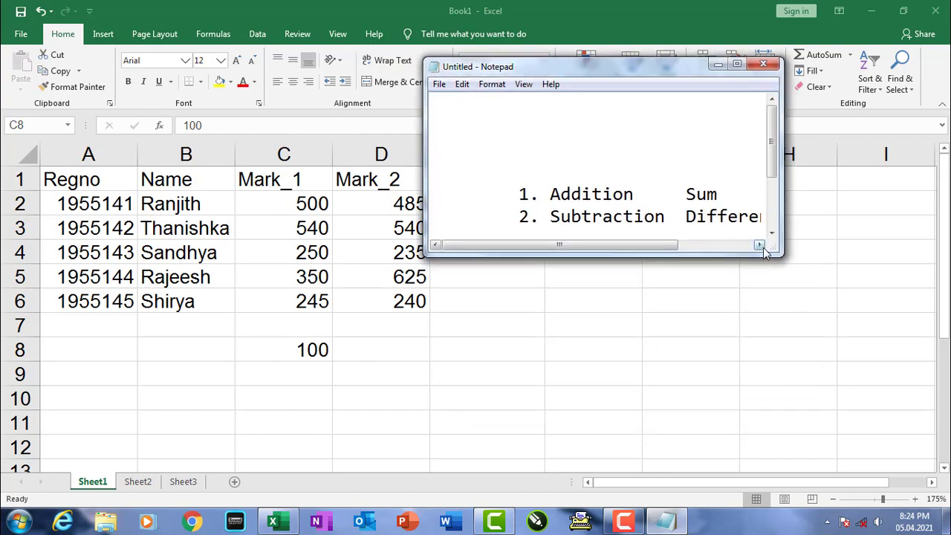
left_click_drag(777, 254, 866, 466)
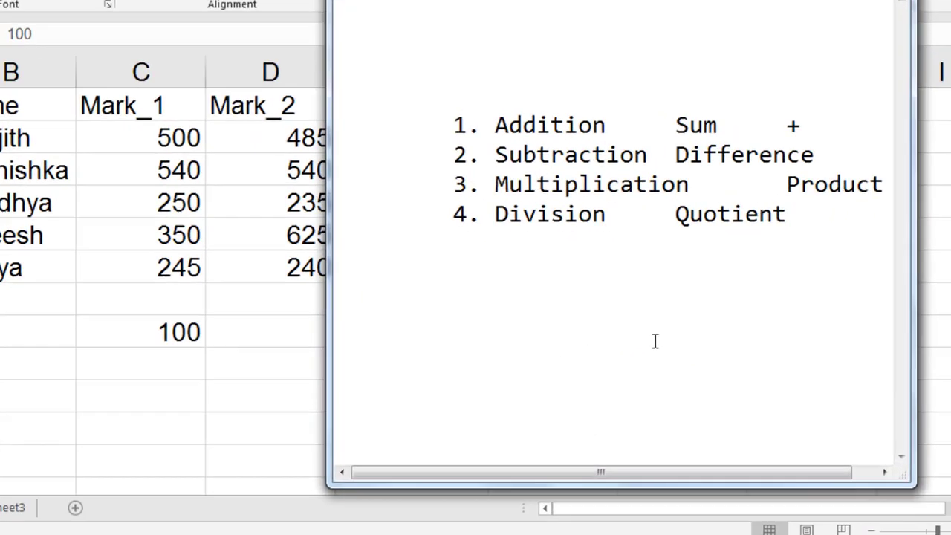
- Add the line "100 > C8 > Sheet1" below the operator list in the notes and minimize Notepad
key("Return")
key("Return")
type("100 > ")
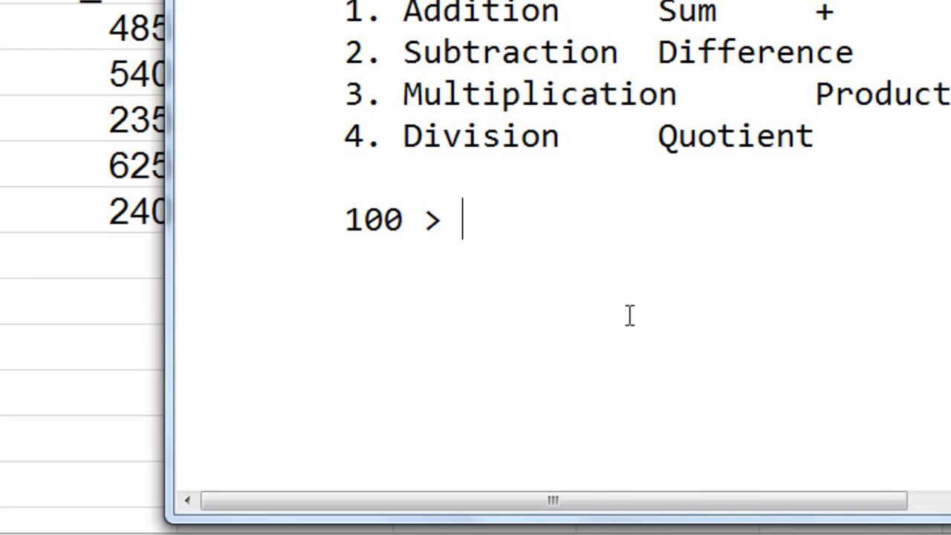
type("C")
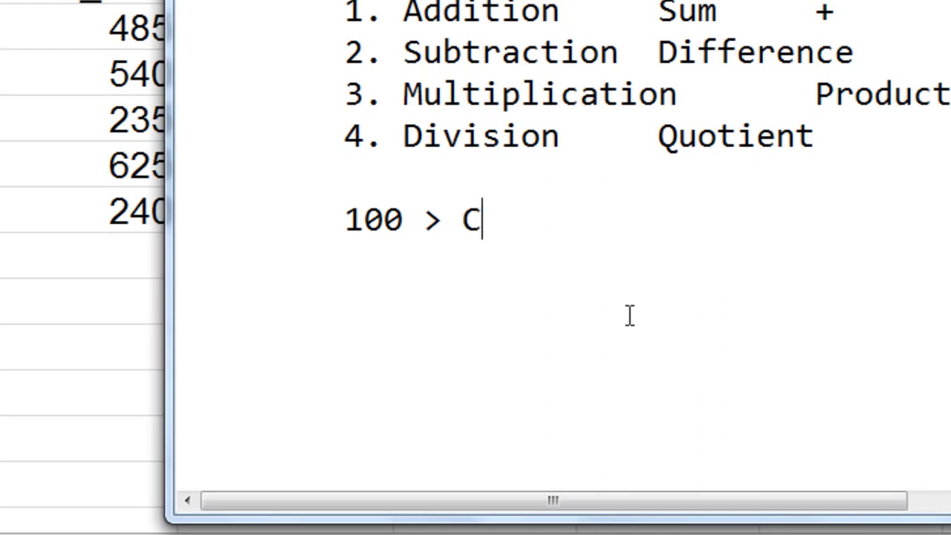
type("8 > Sheet1")
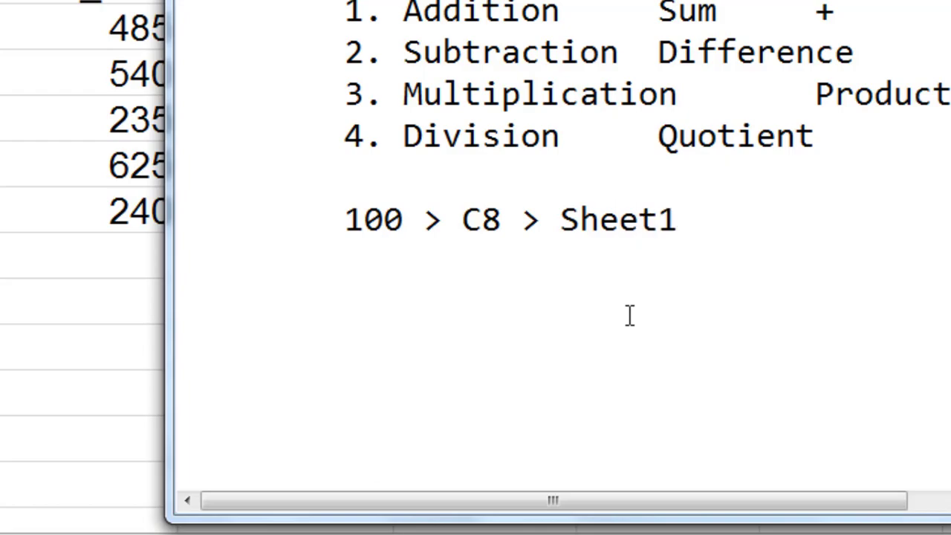
key("Return")
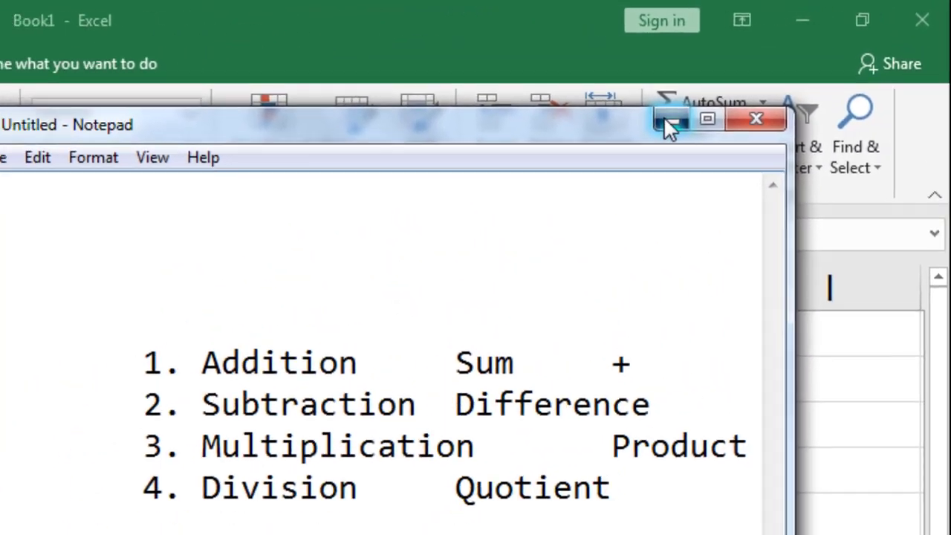
left_click(666, 120)
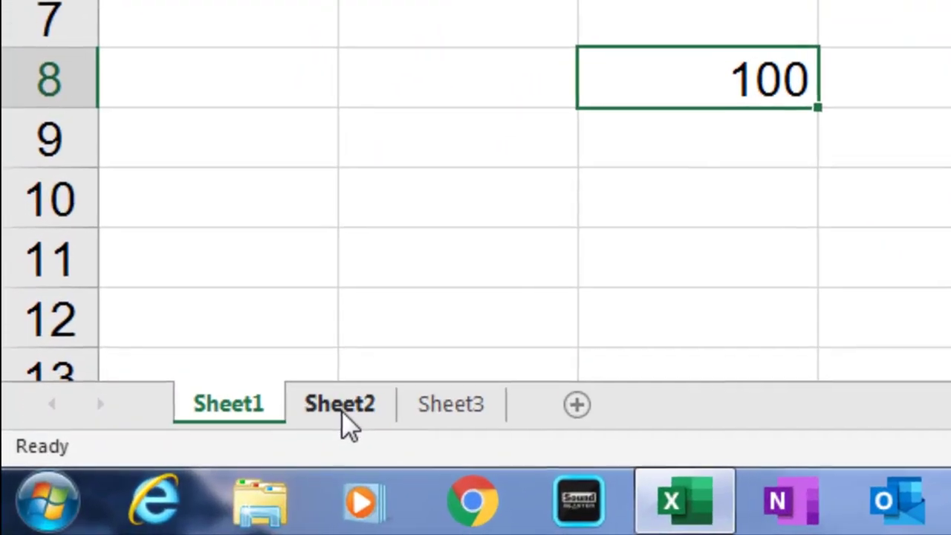
- Enter 200 in cell D6 of Sheet2 and reselect that cell
left_click(74, 520)
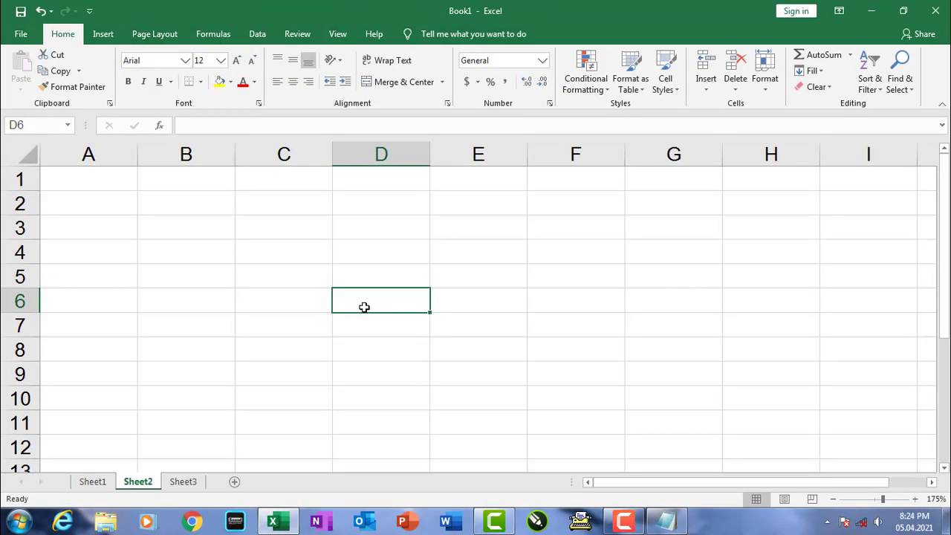
type("200")
key("Return")
left_click(394, 300)
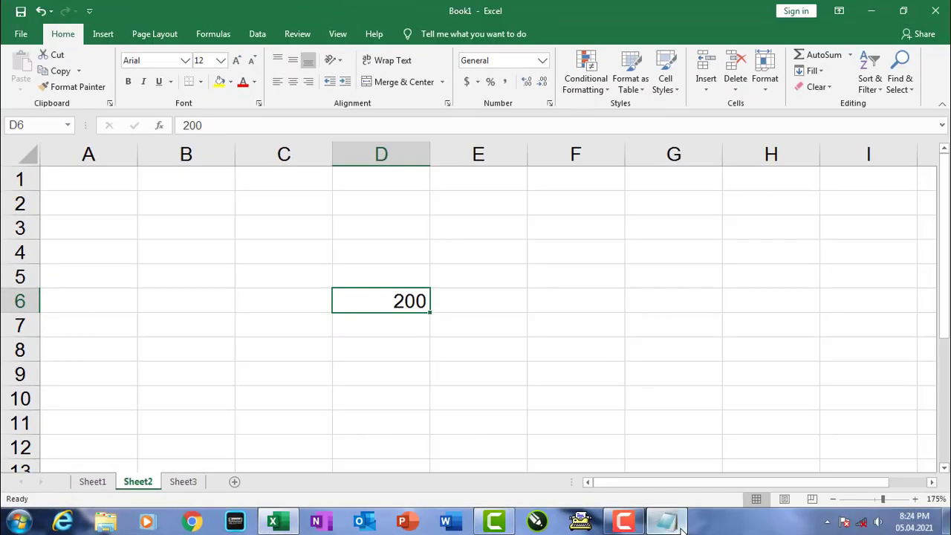
- Add the line "200 > D6 > Sheet2" to the Notepad notes and minimize the window
left_click(666, 522)
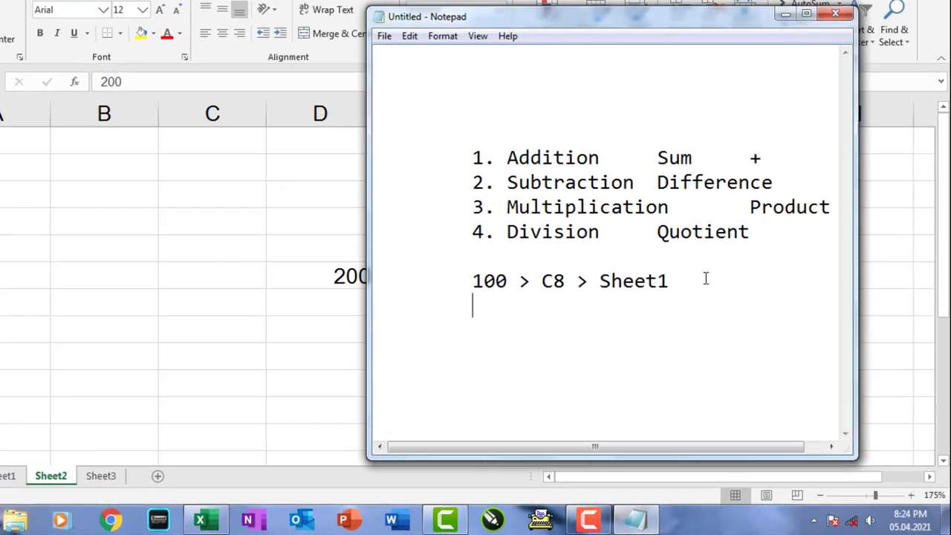
type("200 >")
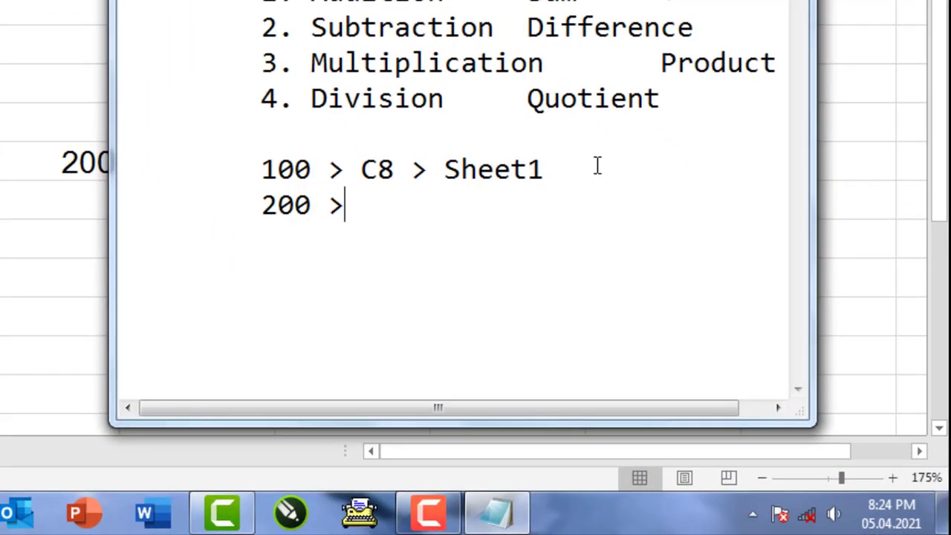
type(" D6 > Sheet")
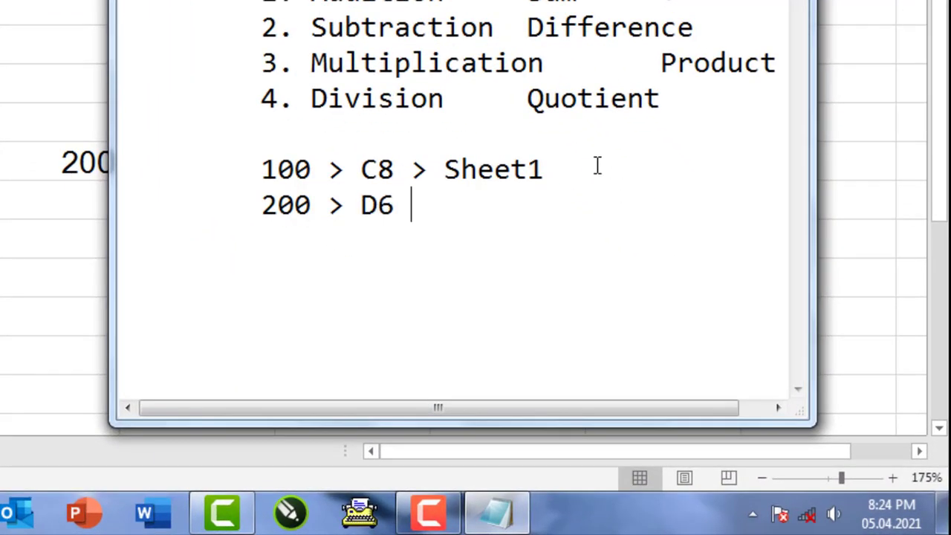
type("2")
key("Return")
key("Return")
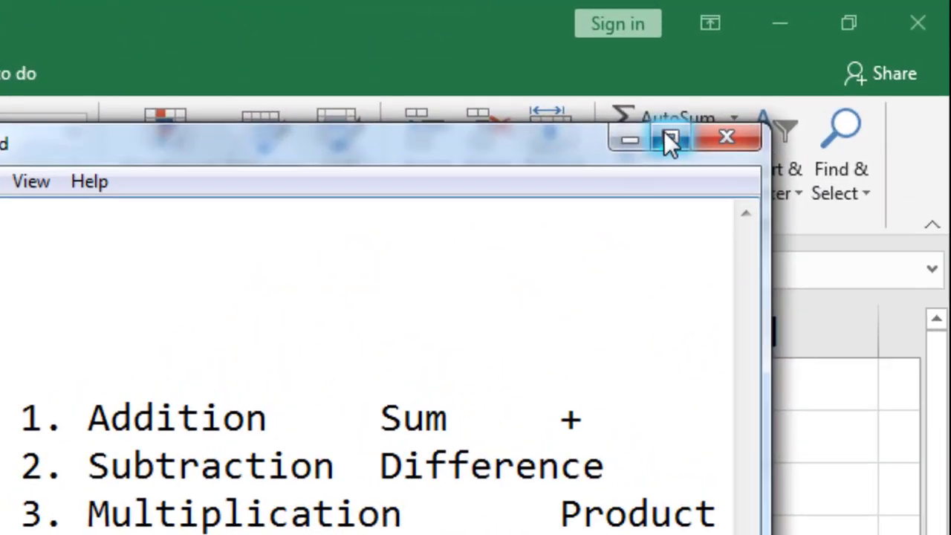
left_click(616, 140)
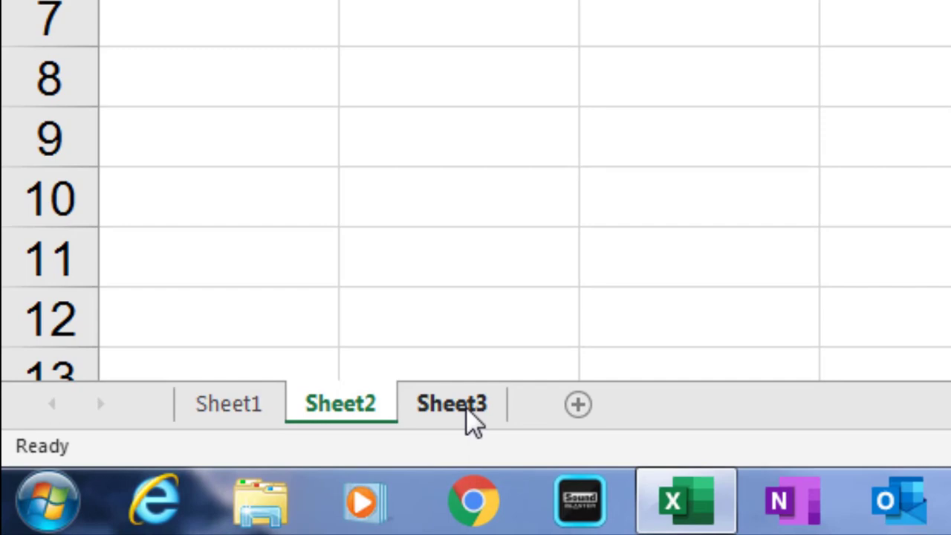
- Begin a formula in D7 of Sheet3 with =Sheet1!C8+, checking the first cell address in the Notepad notes
left_click(466, 407)
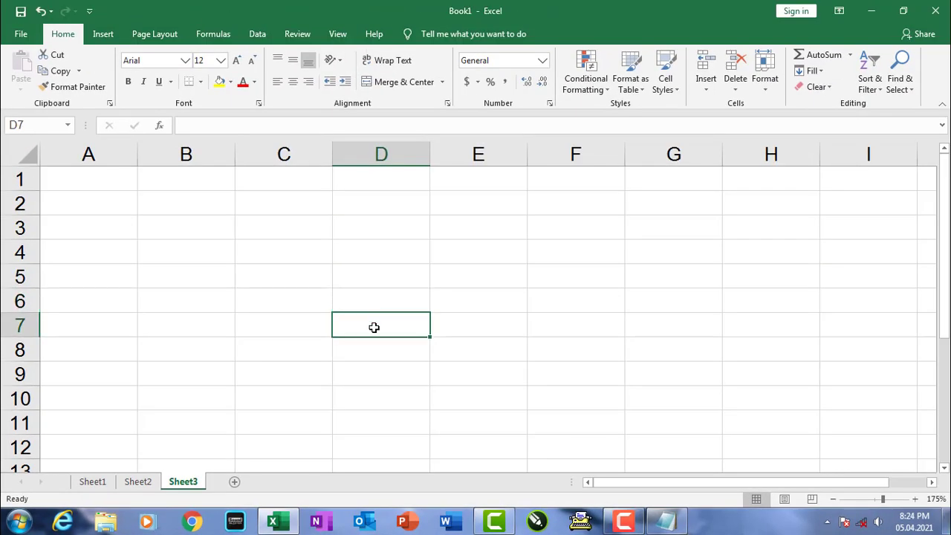
key("Down")
key("Up")
type("=Sheet1!")
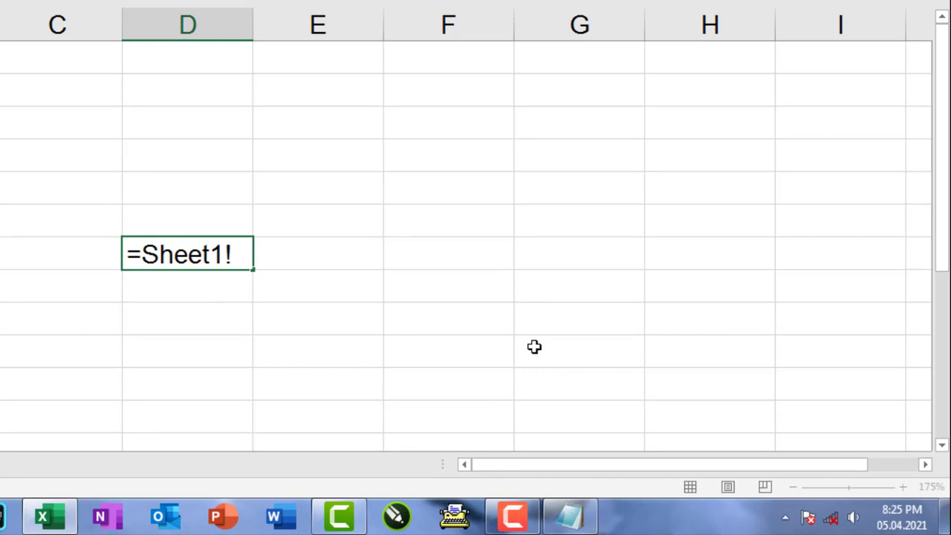
left_click(568, 518)
left_click_drag(539, 228, 611, 227)
left_click(484, 228)
double_click(475, 229)
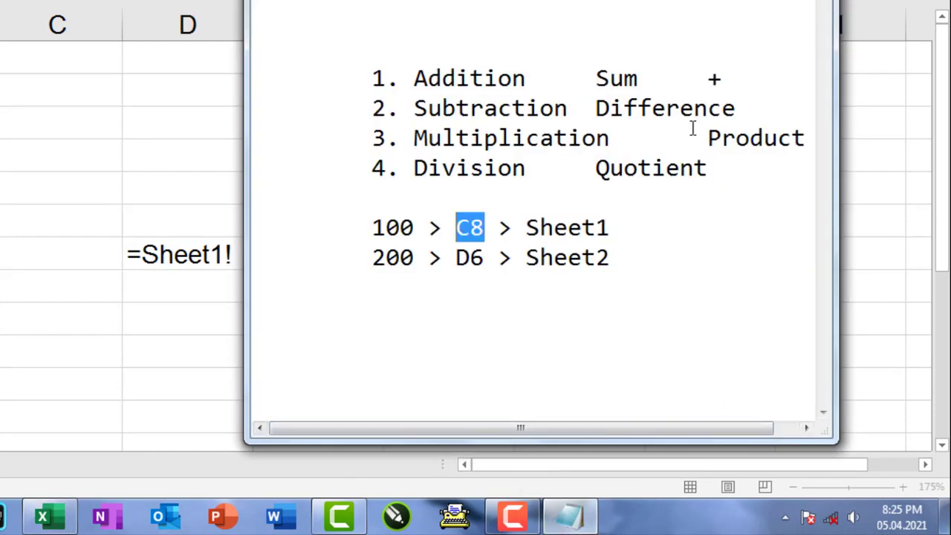
key("alt+Tab")
type("C")
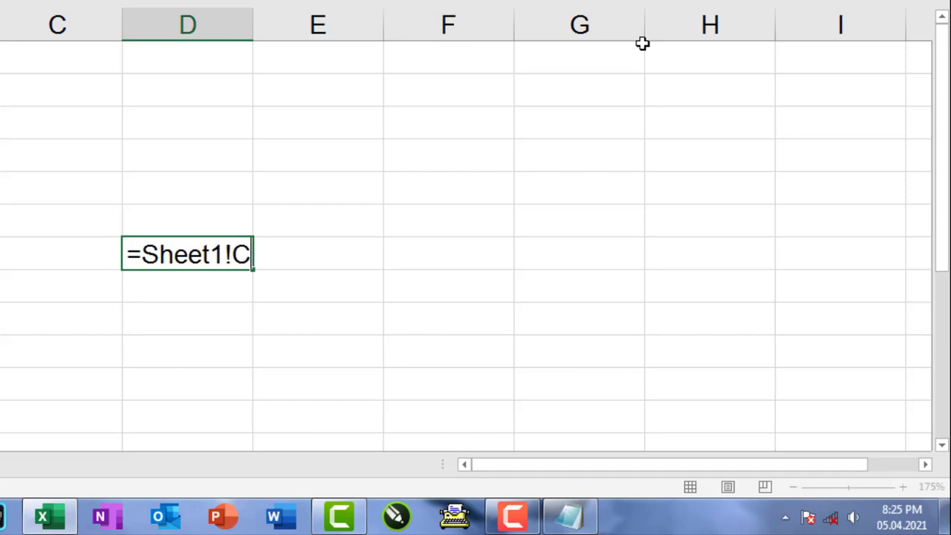
type("8+")
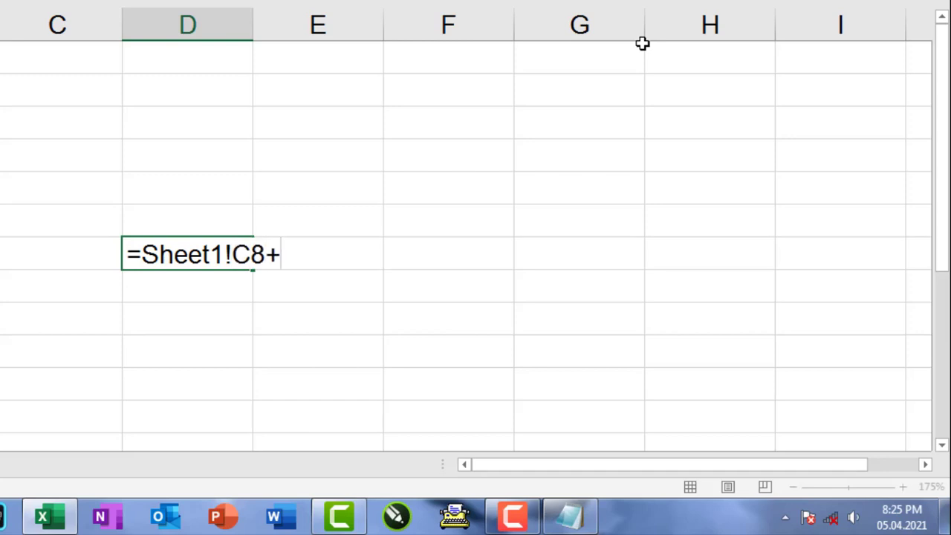
- Complete the D7 formula with Sheet2!D6, checking the address in the notes, then commit it and review it in the cell
type("Sheet2!")
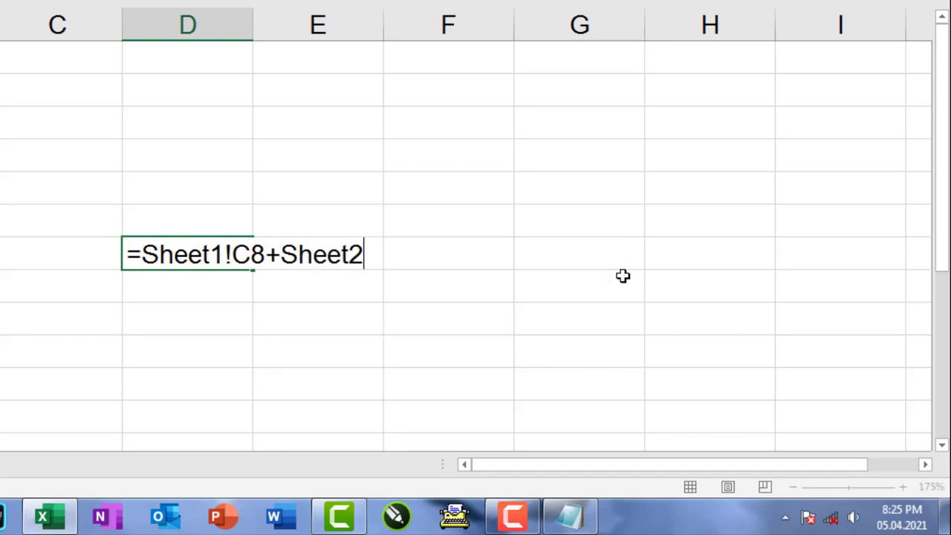
left_click(568, 518)
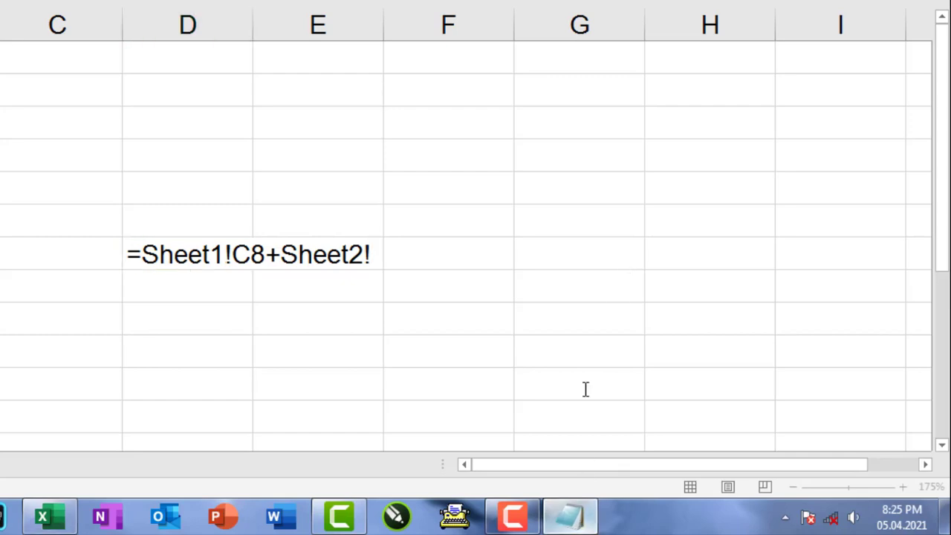
left_click_drag(484, 259, 452, 258)
key("ctrl+c")
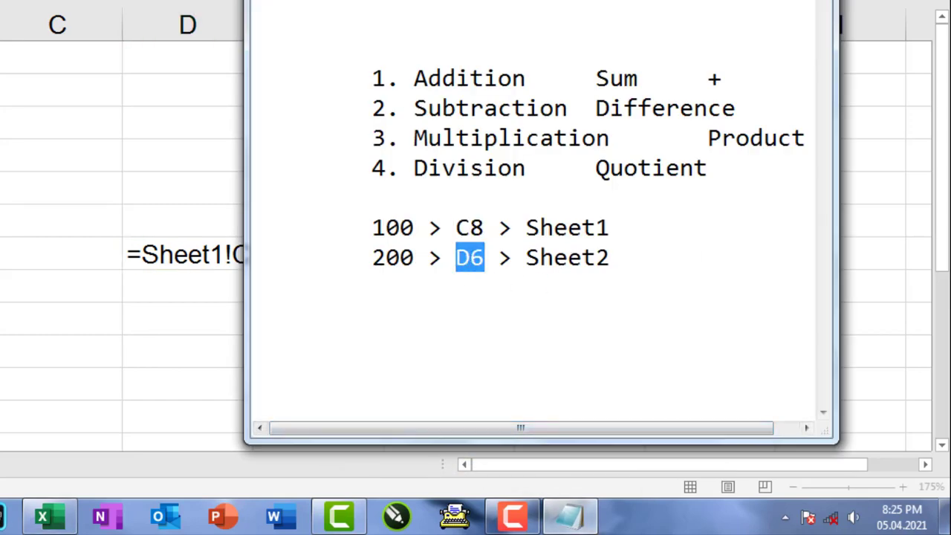
key("alt+Tab")
type("D6")
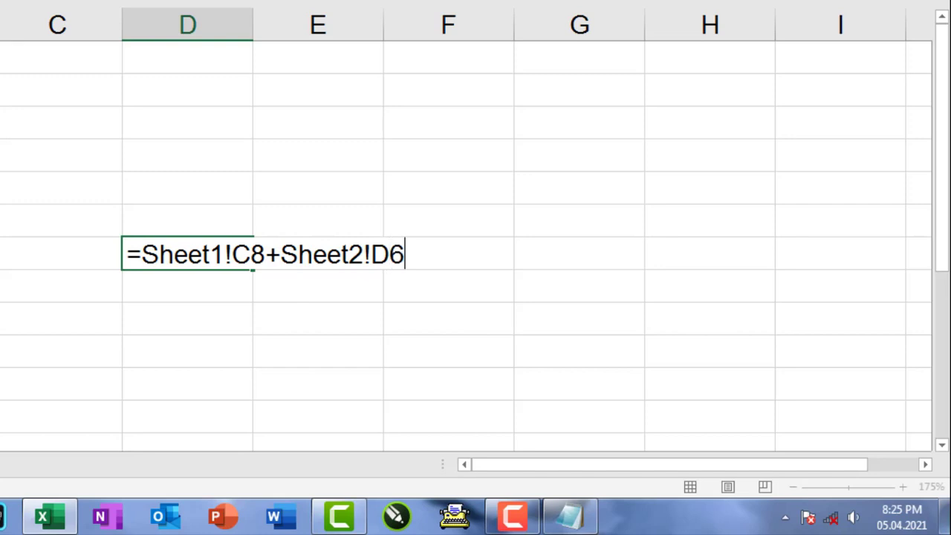
key("Return")
left_click(188, 253)
key("F2")
key("Return")
- Prefix the D7 formula with an apostrophe so it displays as text, and widen column D to fit it
left_click(187, 253)
key("F2")
key("Home")
type("'")
key("Return")
left_click_drag(253, 22, 414, 27)
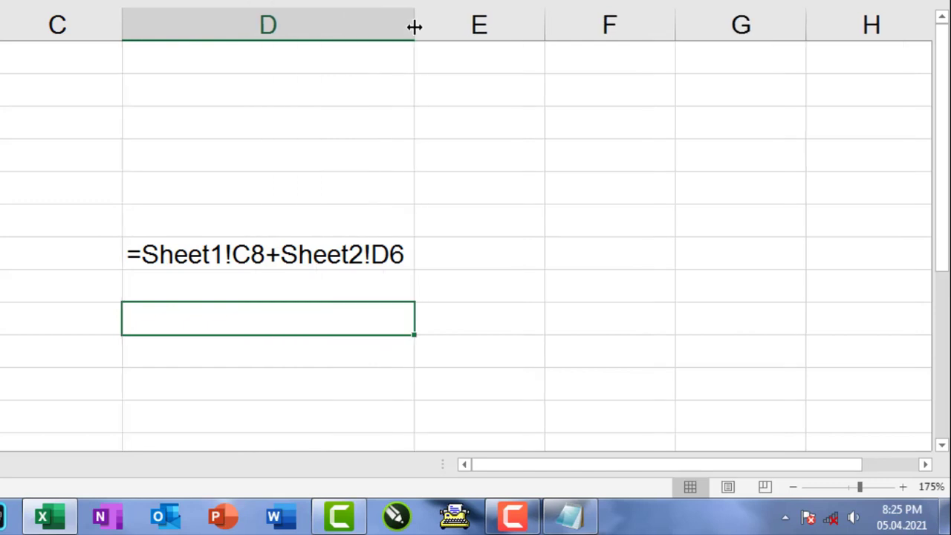
- Examine the sheet-name and cell-address parts of the formula text in D7 of Sheet3, leaving the entry as it is
key("Up")
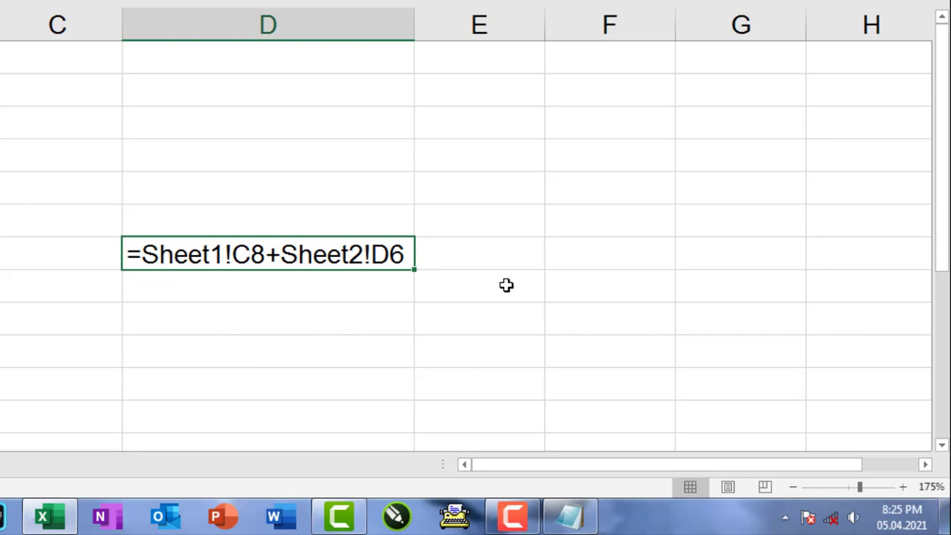
double_click(178, 253)
left_click_drag(149, 254, 229, 255)
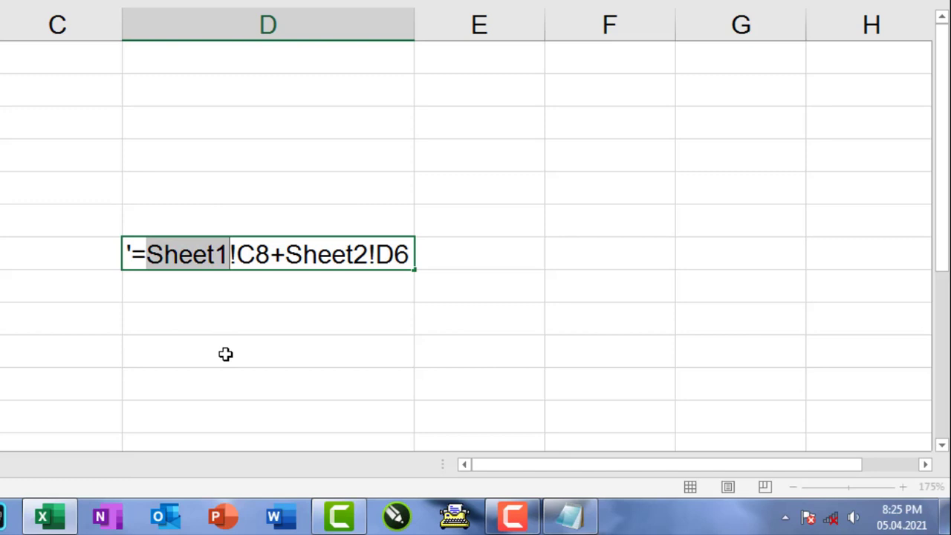
key("Escape")
key("F2")
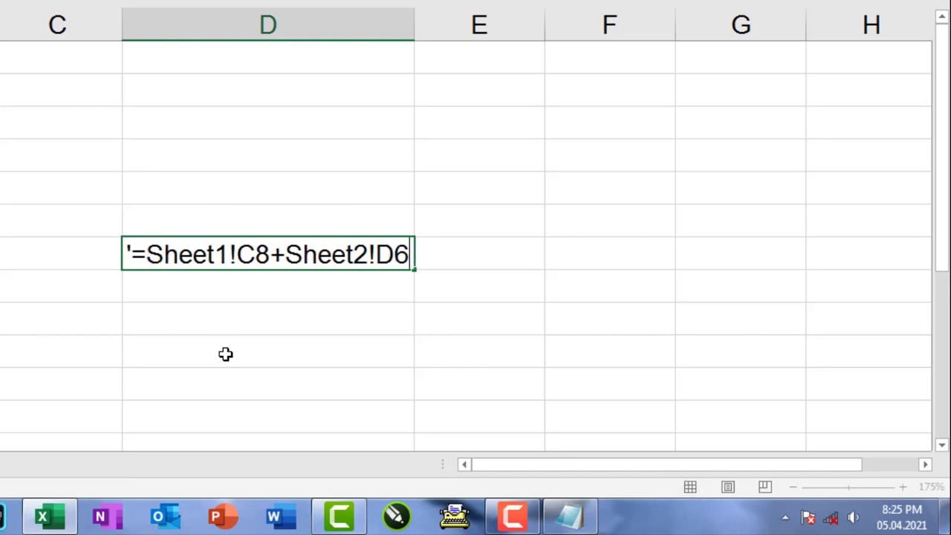
key("Return")
key("Up")
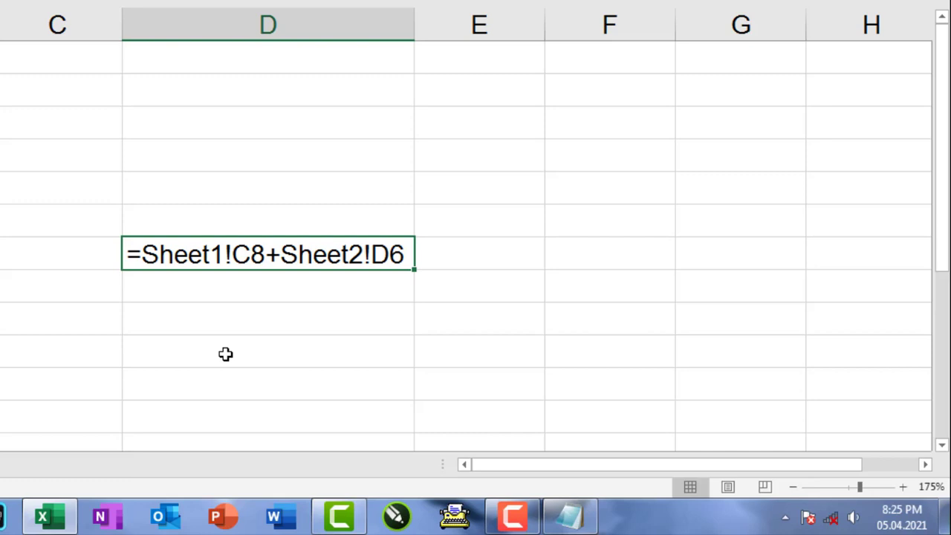
key("F2")
key("Home")
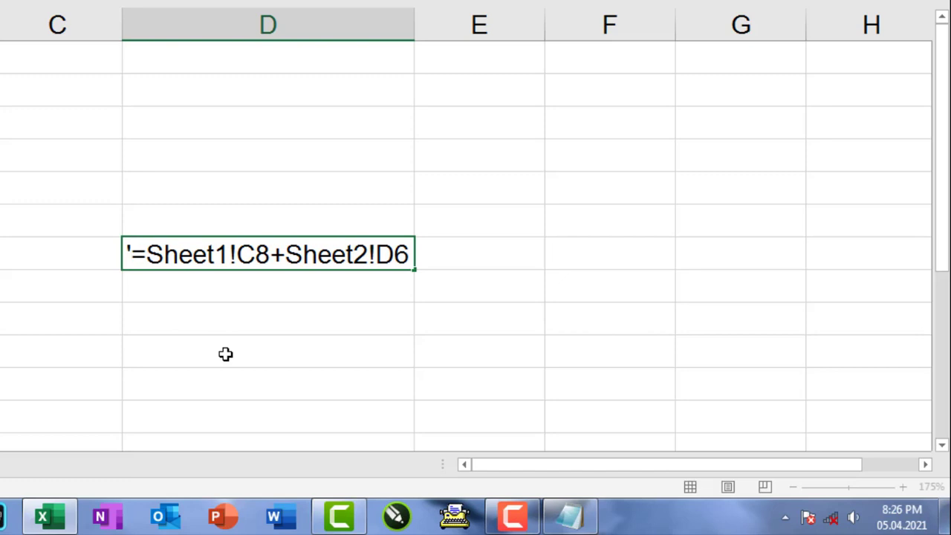
key("Escape")
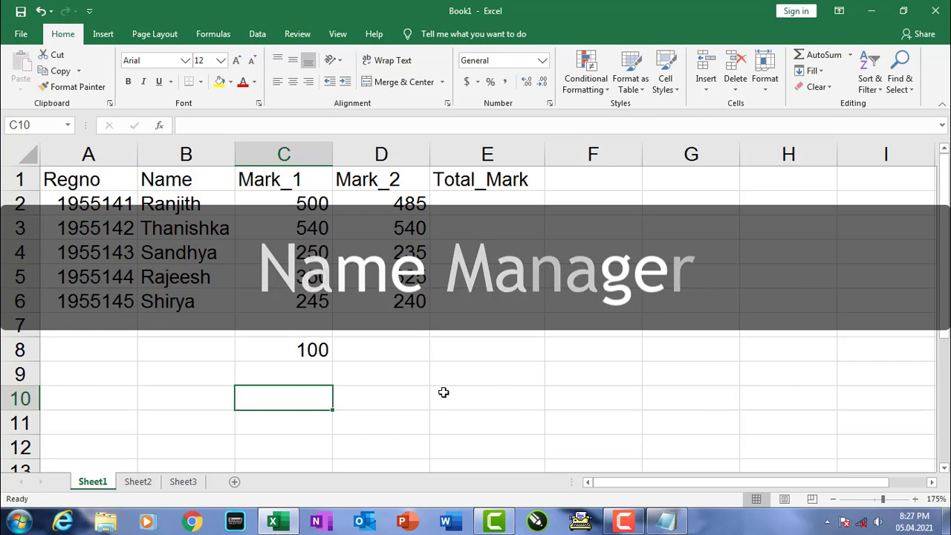
- Enter 200 in cell E8 of Sheet1
left_click(312, 350)
left_click(452, 350)
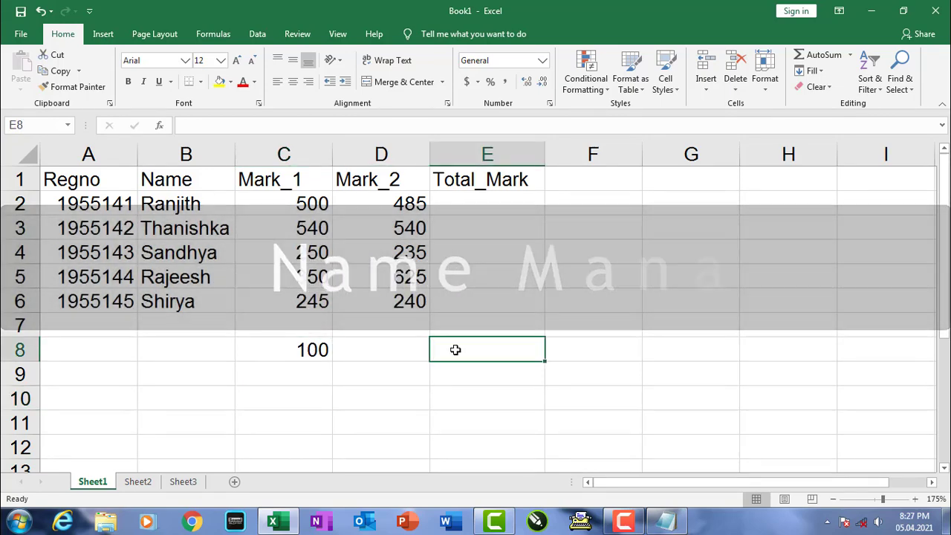
type("200")
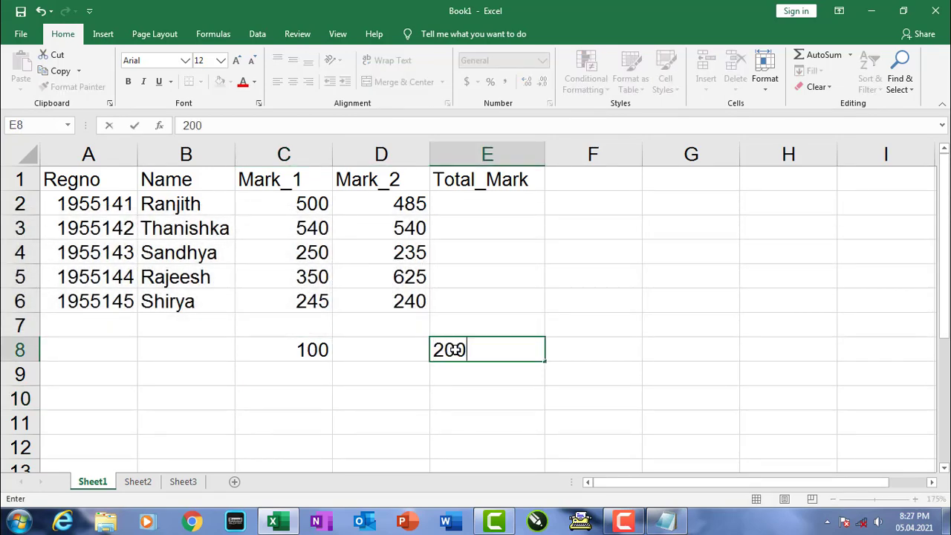
key("Return")
left_click(455, 350)
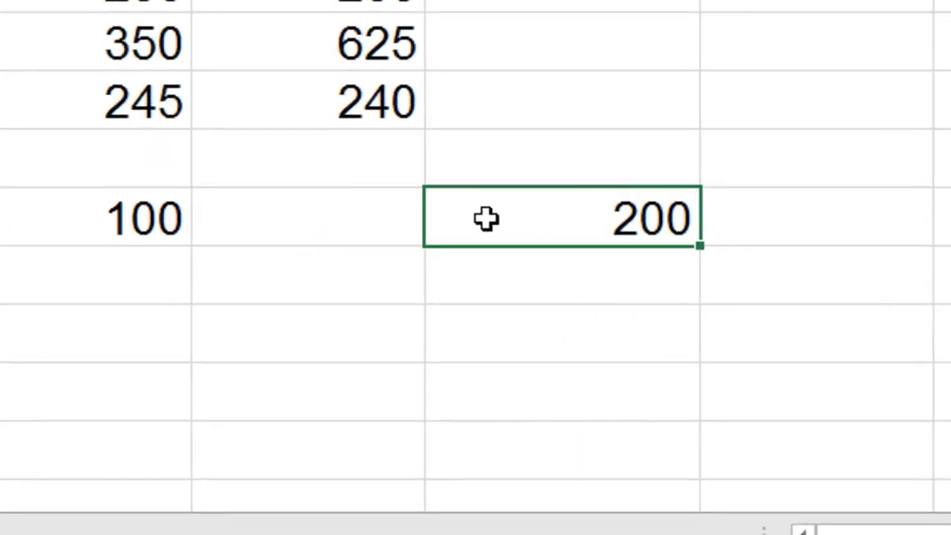
- Add the two numbers in D10 with =C8+E8 and make the cell display the formula as text
key("Down")
key("Down")
key("Left")
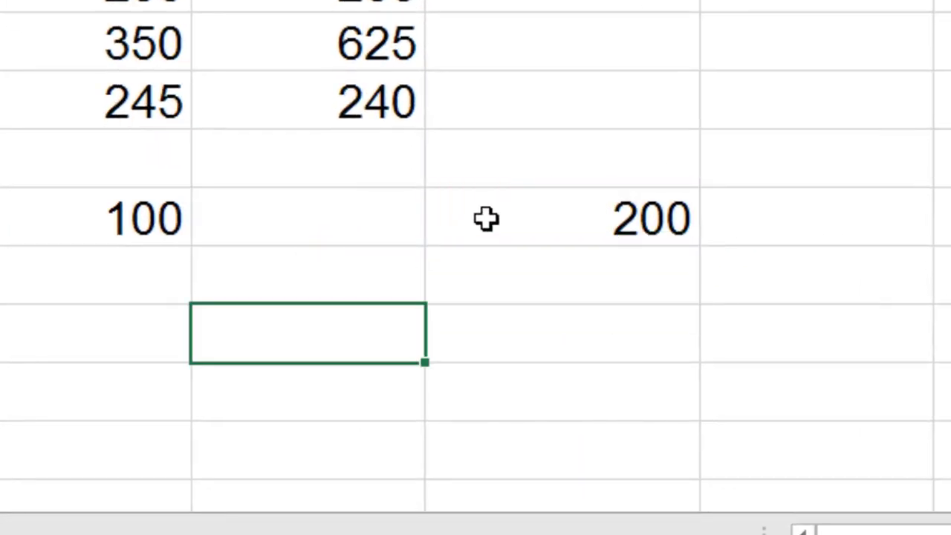
type("=")
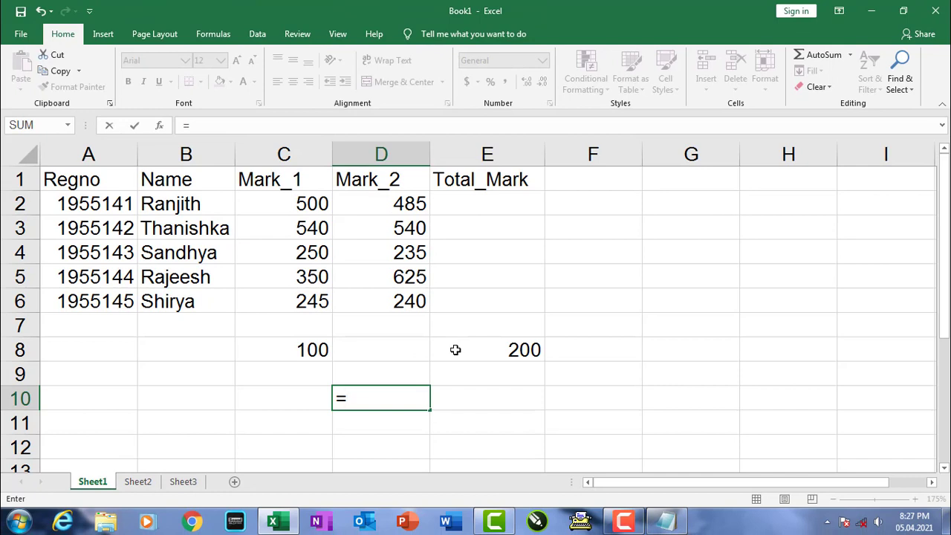
type("C8+")
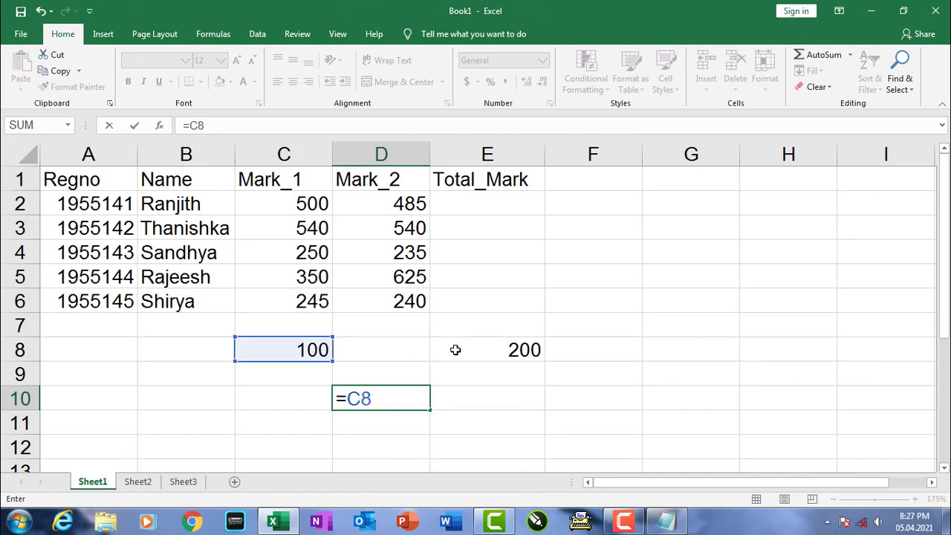
type("E8")
key("Return")
key("Up")
key("ctrl+grave")
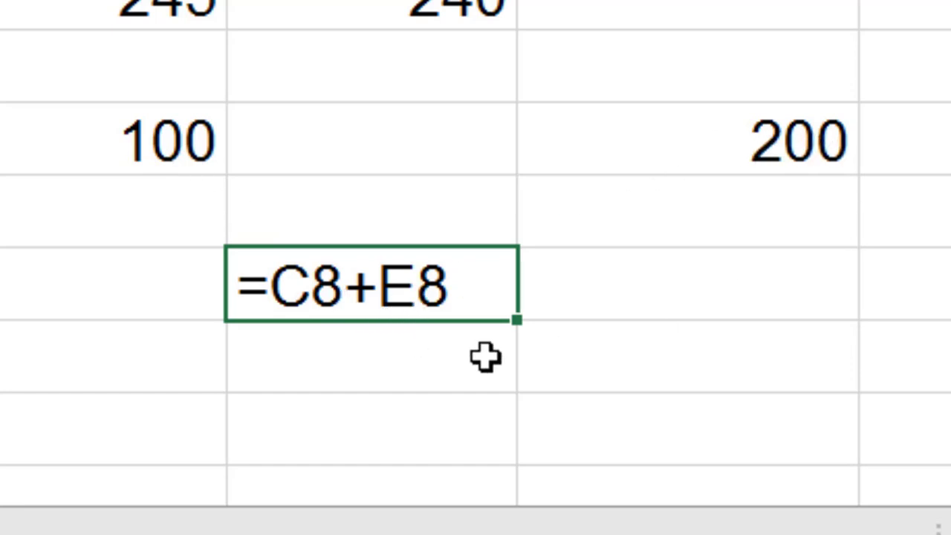
left_click(386, 357)
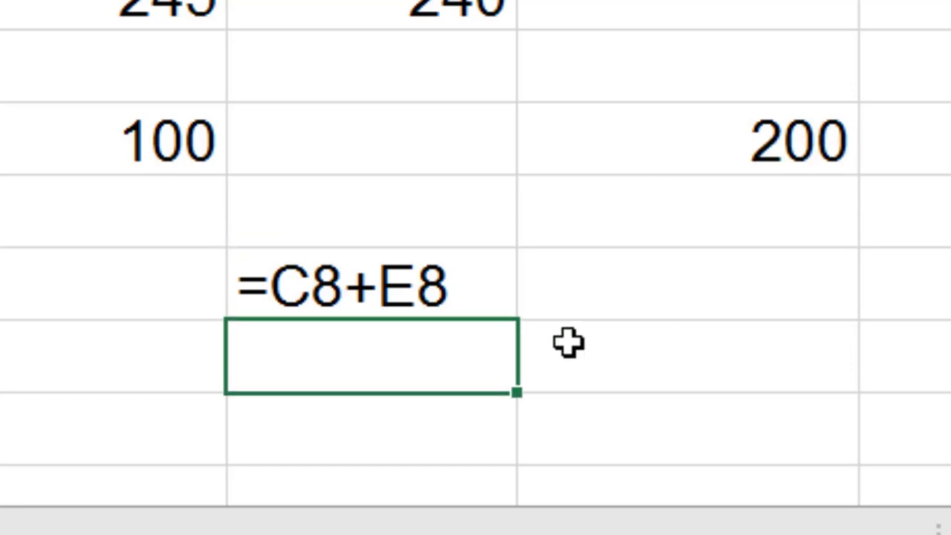
- Define the workbook-scope name Number1 for cell C8 and close the Name Manager
left_click(187, 153)
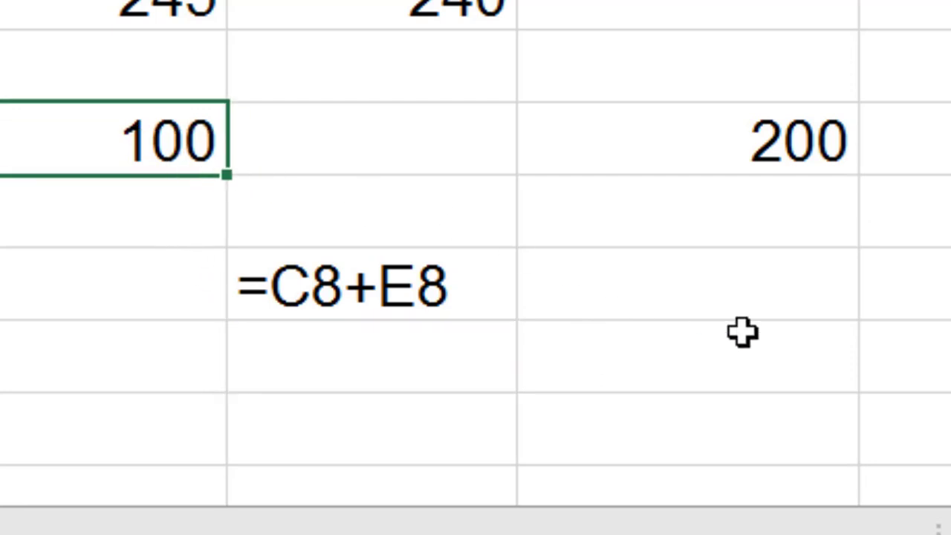
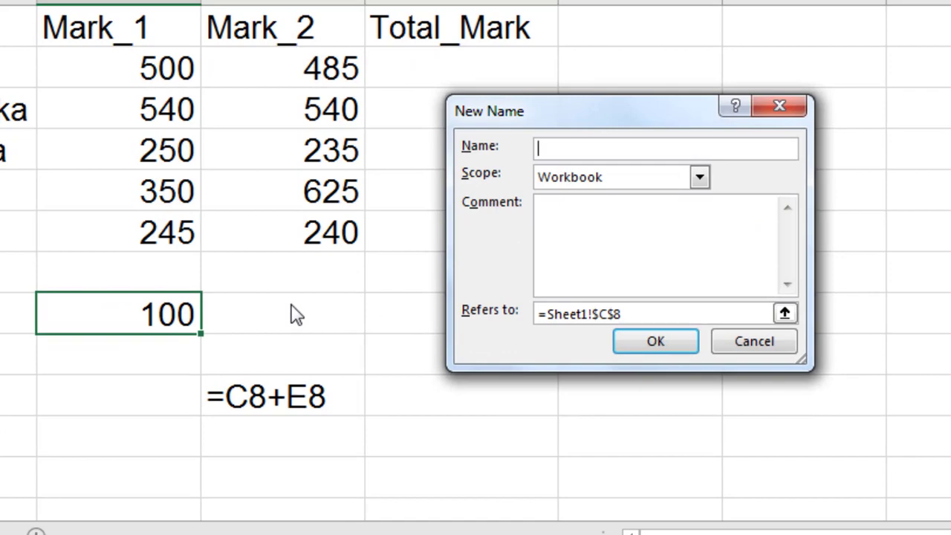
type("Number")
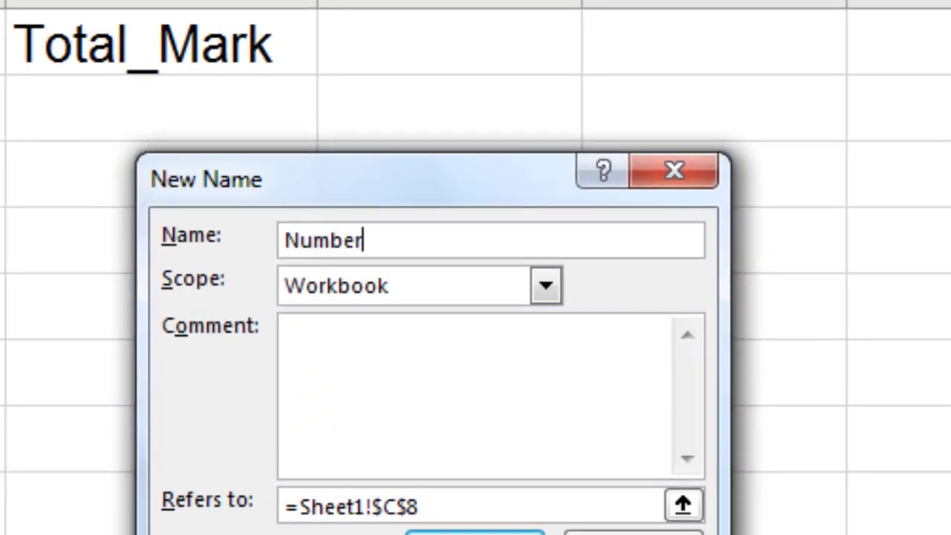
type("1")
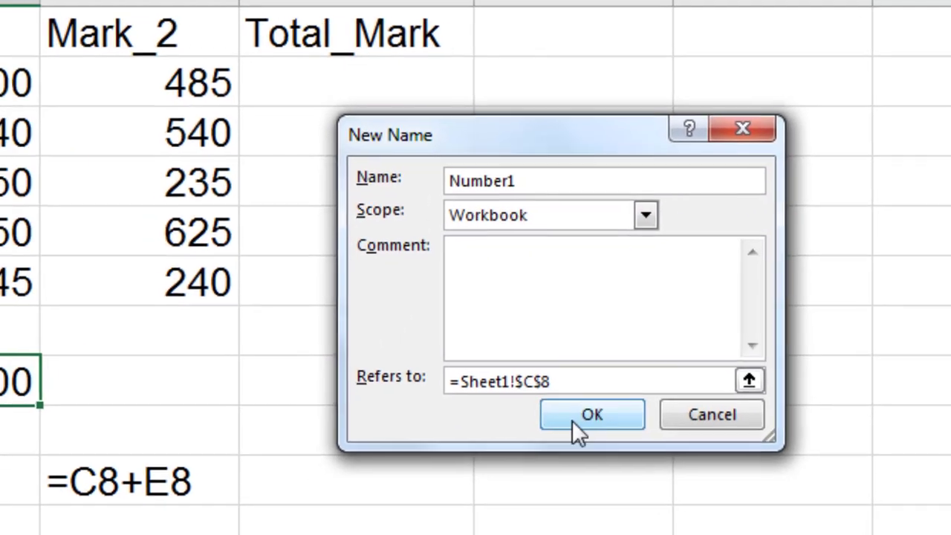
left_click(580, 416)
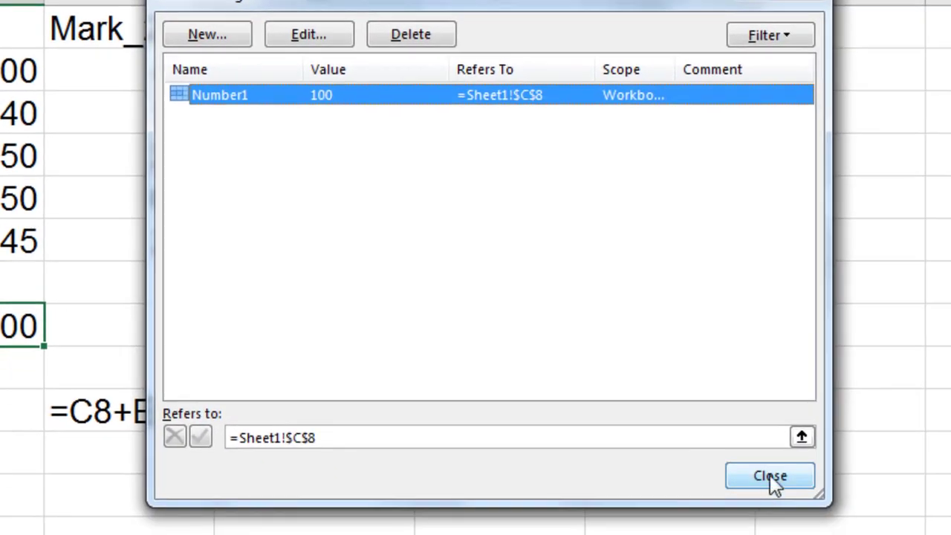
left_click(770, 475)
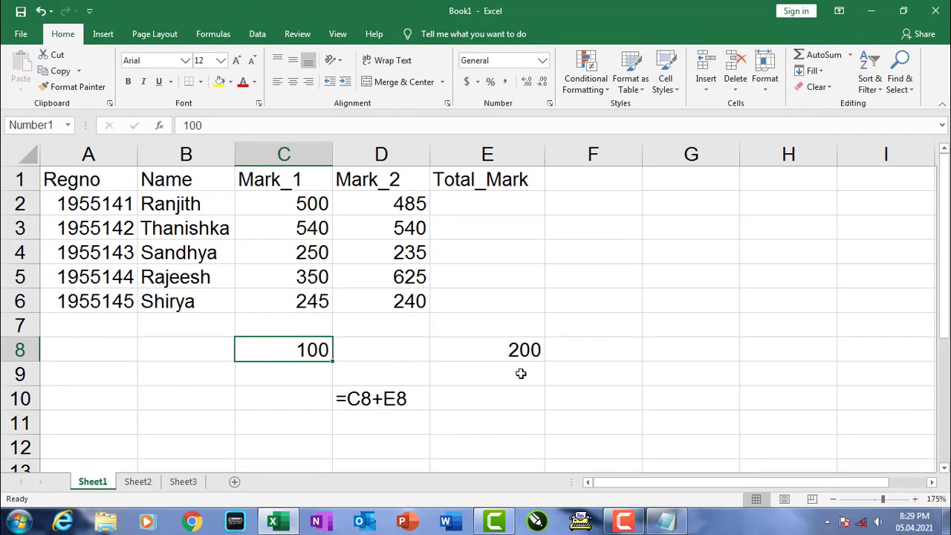
- Begin a new defined name for cell E8 and enter Number2 as its name
left_click(530, 351)
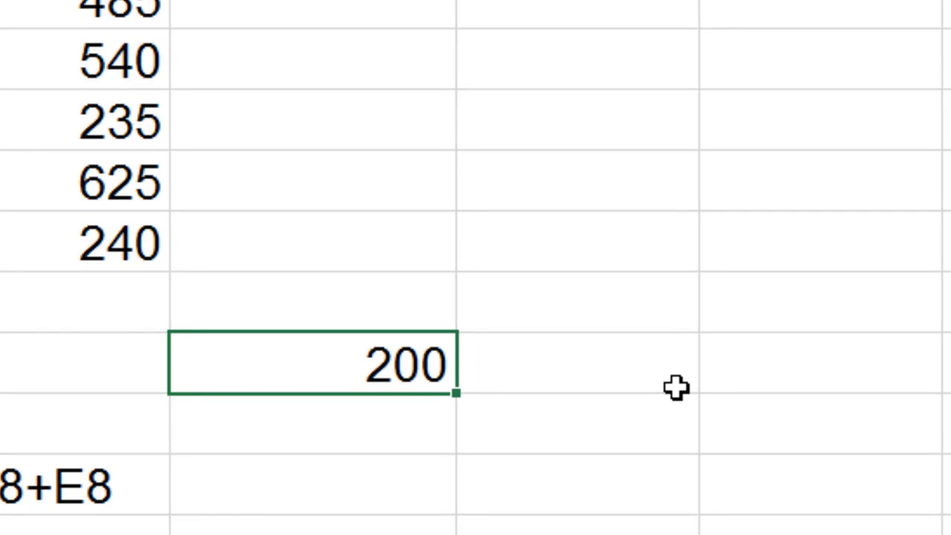
key("ctrl+F3")
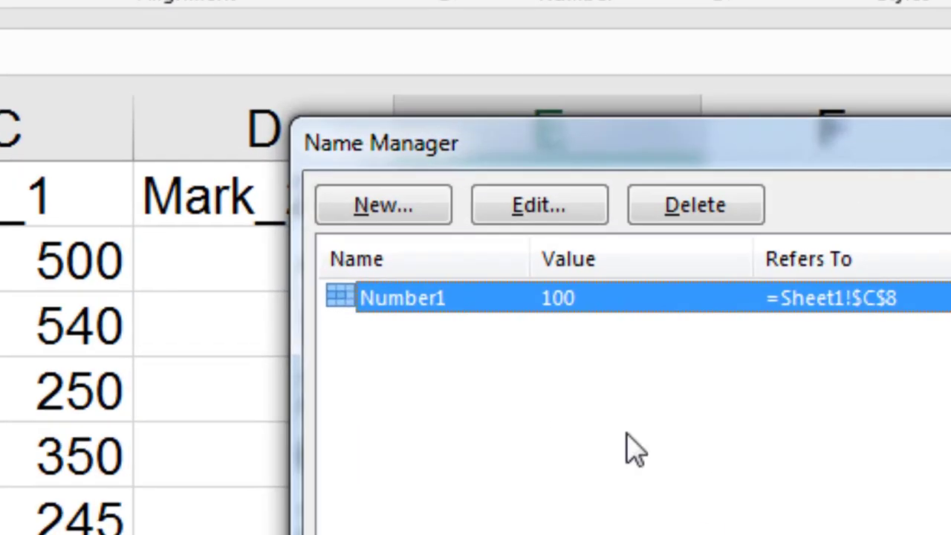
left_click(385, 212)
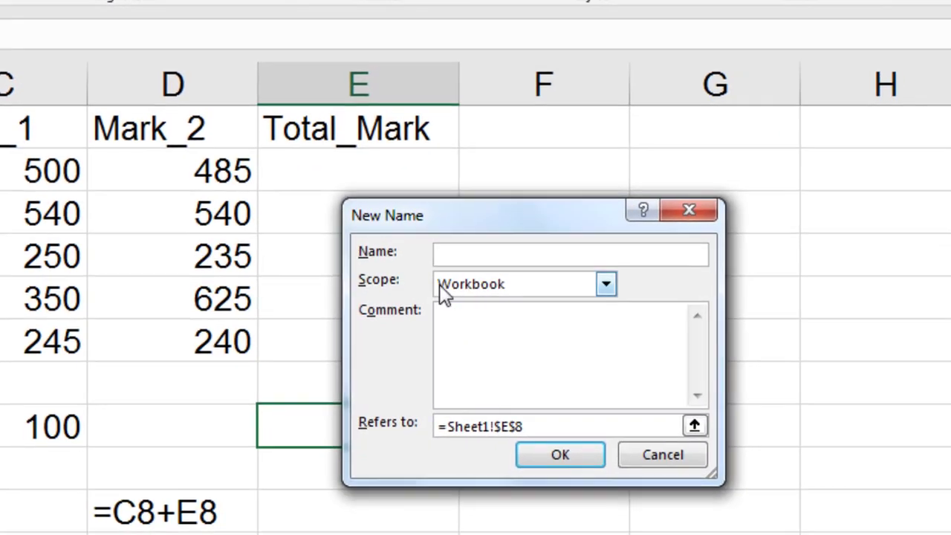
type("Number2")
- Try inserting a space before the 2 in the new name, then remove that space
left_click_drag(335, 117, 640, 95)
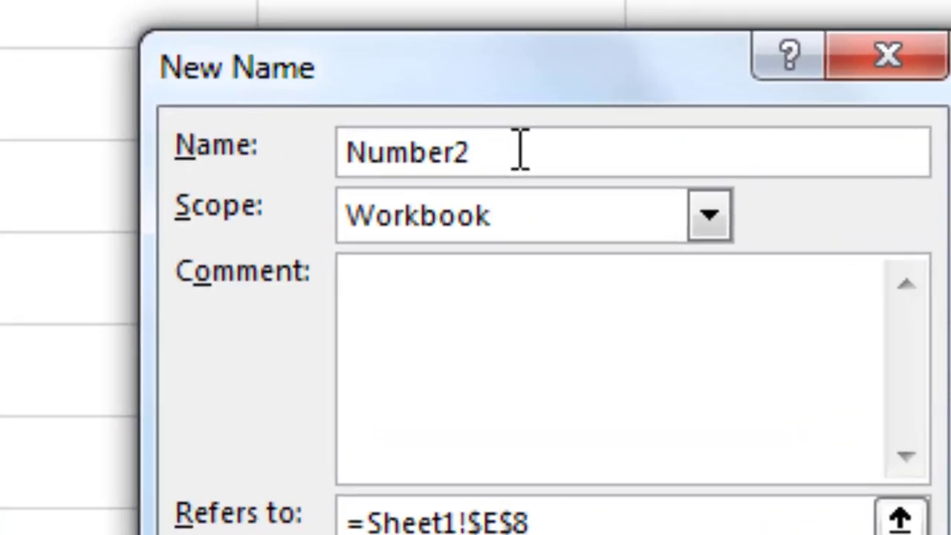
left_click_drag(665, 148, 525, 158)
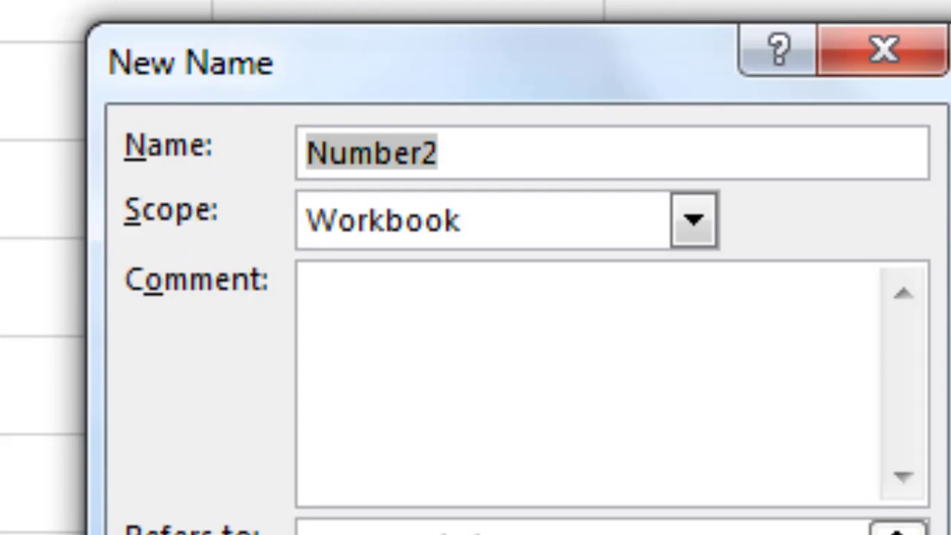
left_click(375, 153)
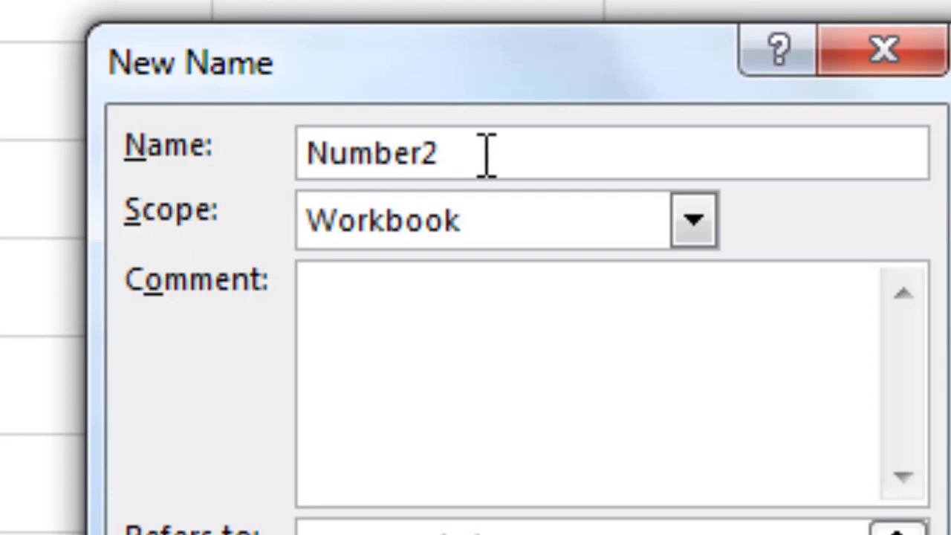
left_click_drag(486, 154, 310, 160)
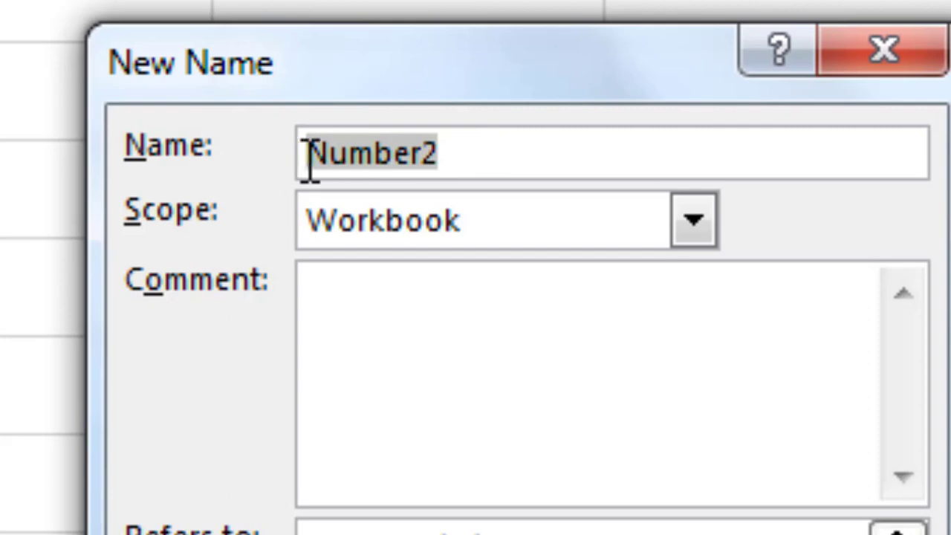
left_click(362, 159)
left_click(425, 153)
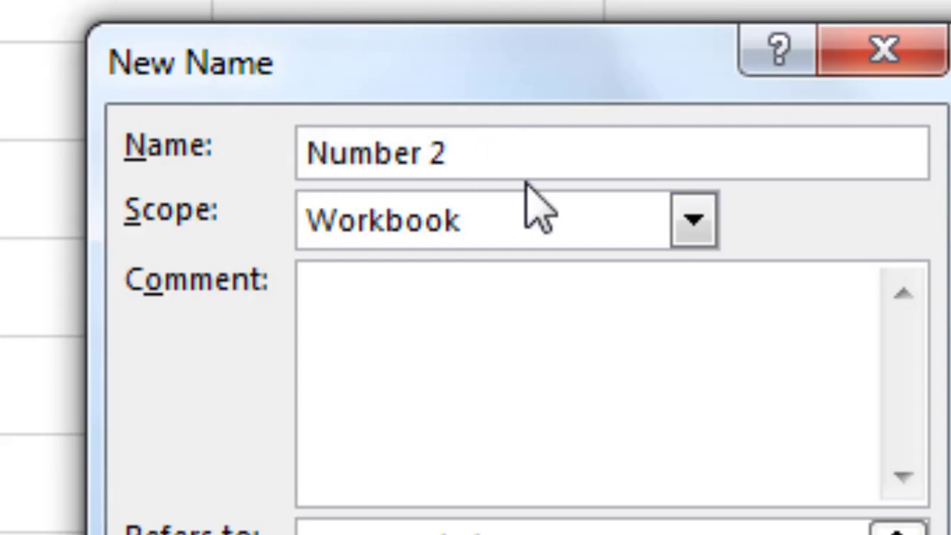
key("BackSpace")
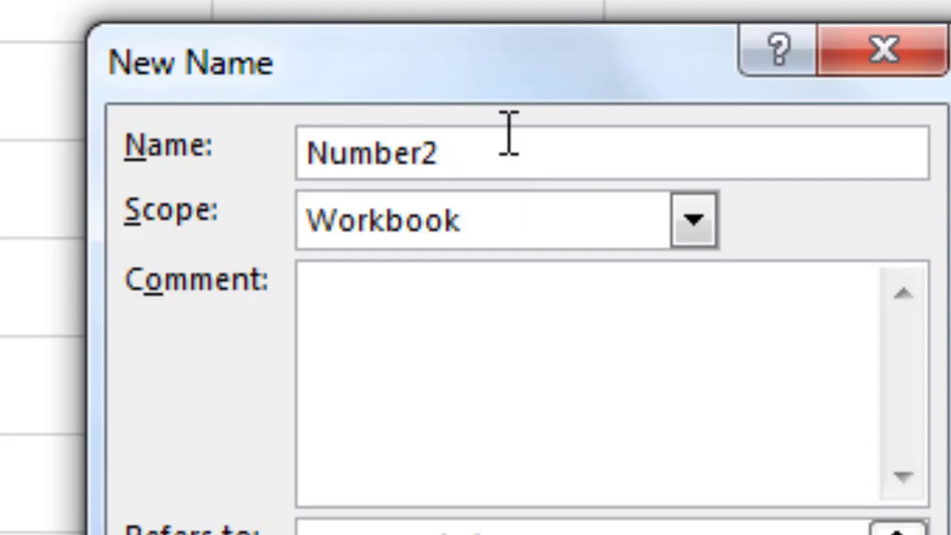
- Try the name with a leading digit as 2Number, then restore it to Number2
key("Home")
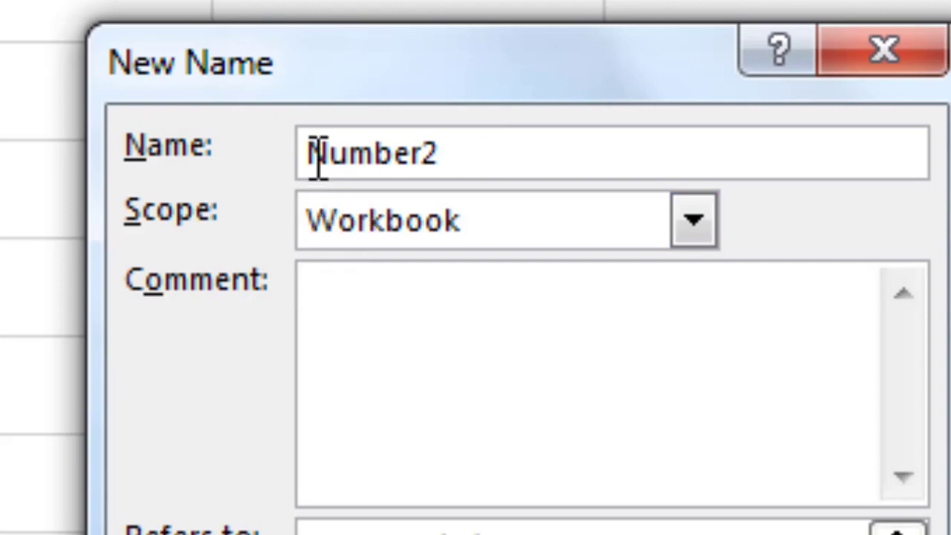
left_click(505, 151)
key("BackSpace")
key("Home")
type("2")
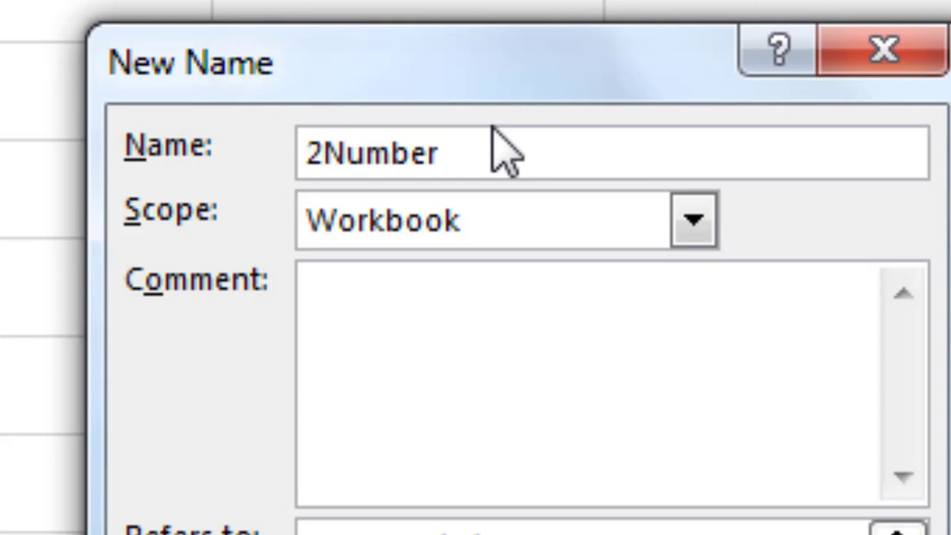
key("BackSpace")
key("End")
type("2")
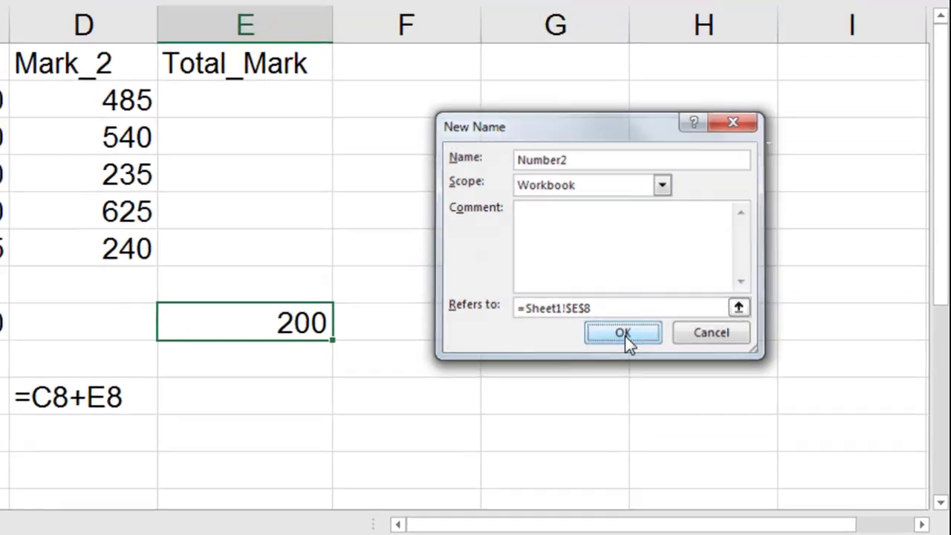
- Save the name Number2 for E8, close the Name Manager, and select cell D11
left_click(605, 350)
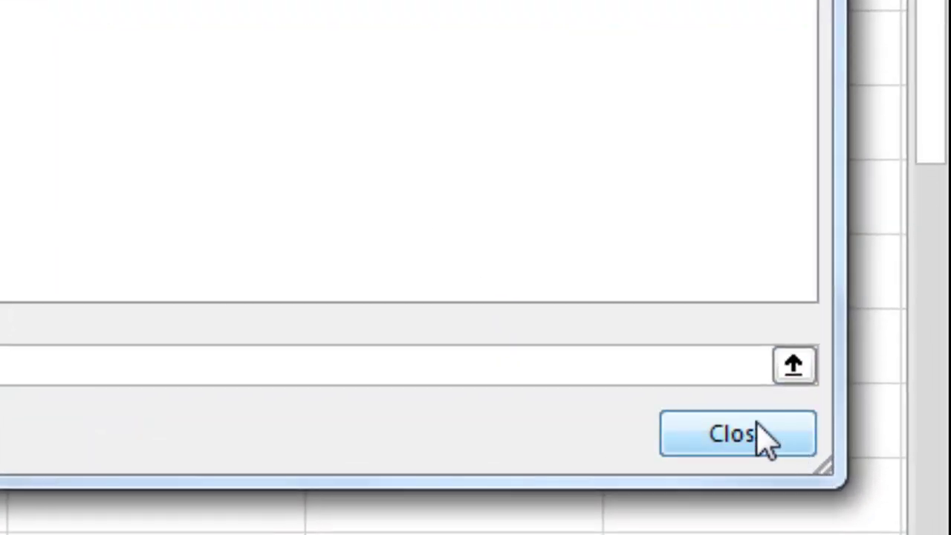
left_click(851, 489)
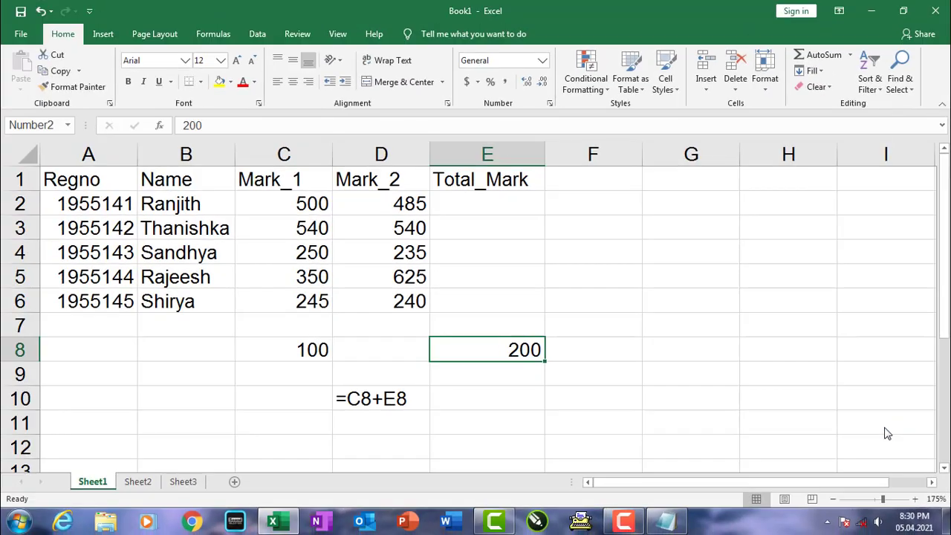
key("Left")
key("Down")
key("Down")
key("Down")
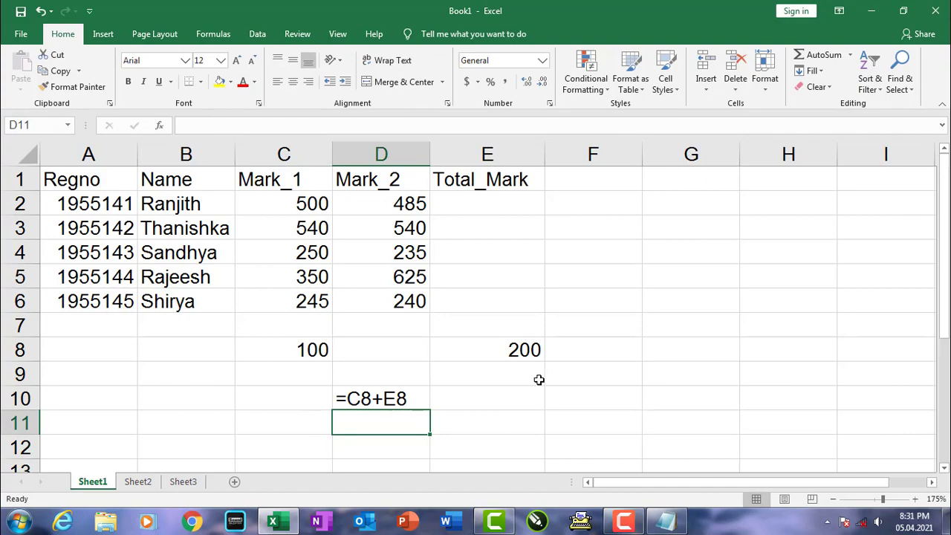
- Enter the formula =Number1+Number2 in cell D11 of Sheet1
type("=Number")
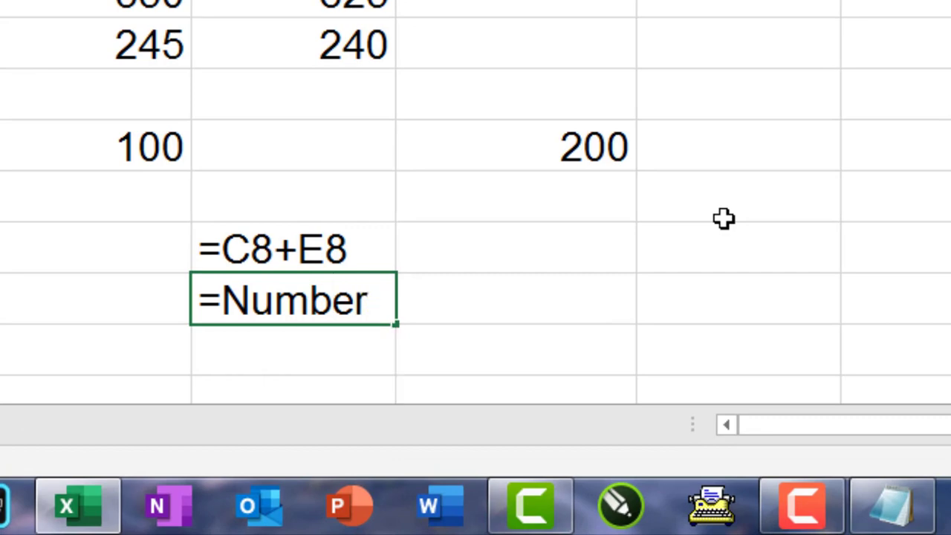
type("1+Number")
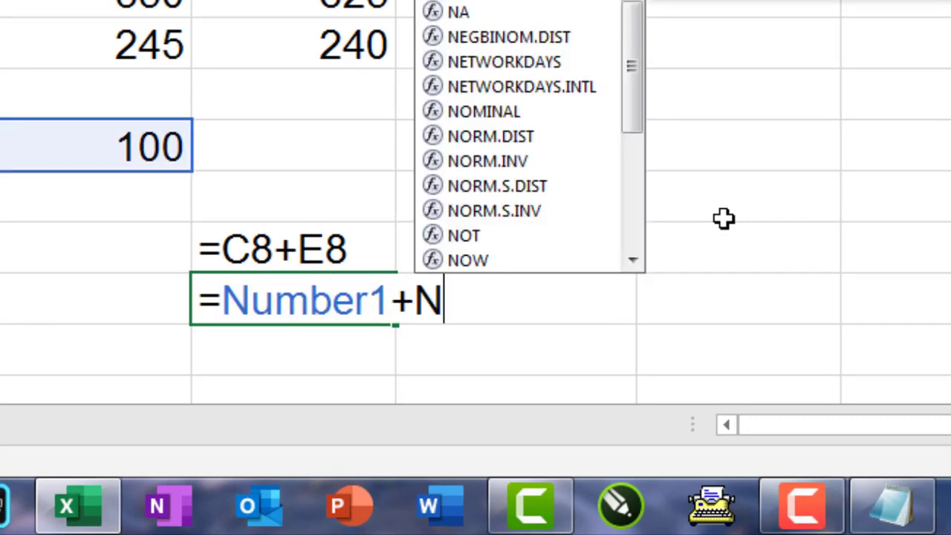
key("Down")
key("Tab")
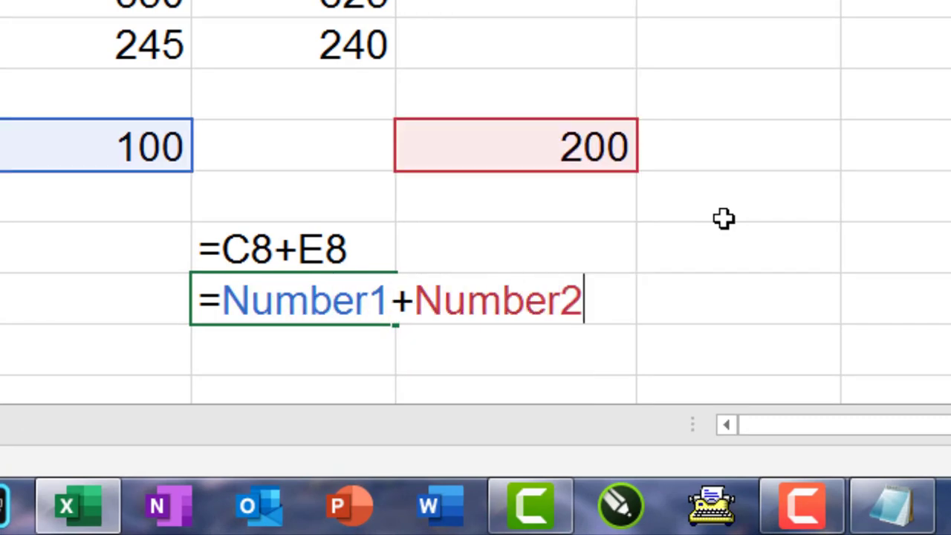
key("Return")
key("Up")
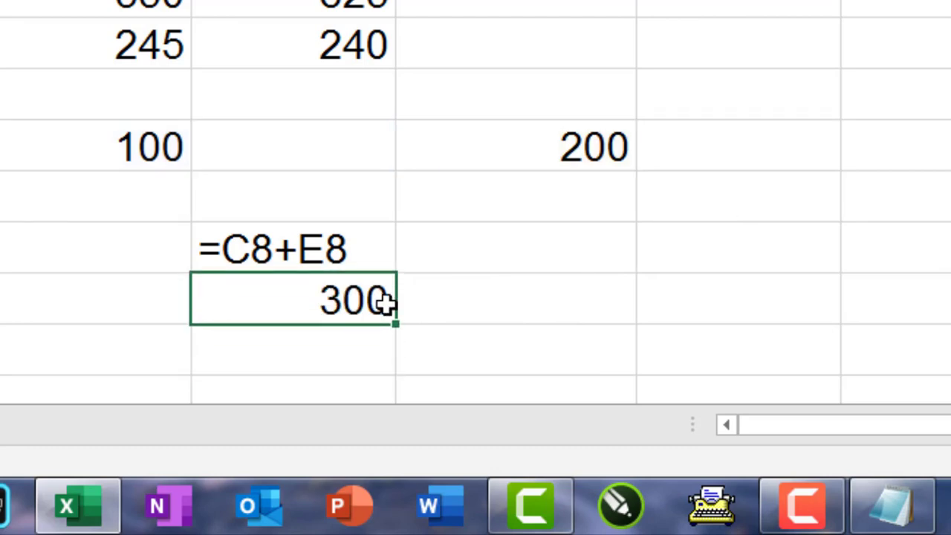
- Check the named cells C8 and E8 on Sheet1, then go to cell D9 on Sheet2
left_click(168, 149)
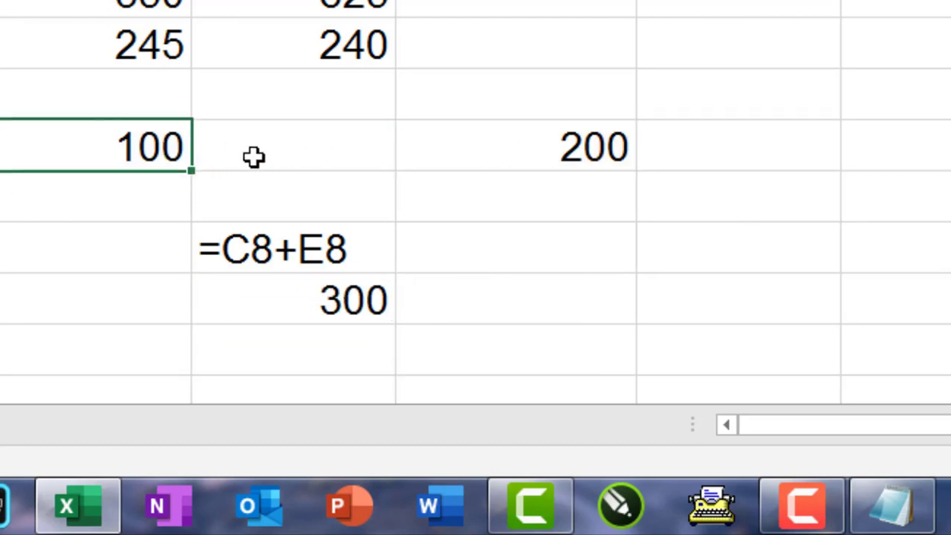
left_click(570, 147)
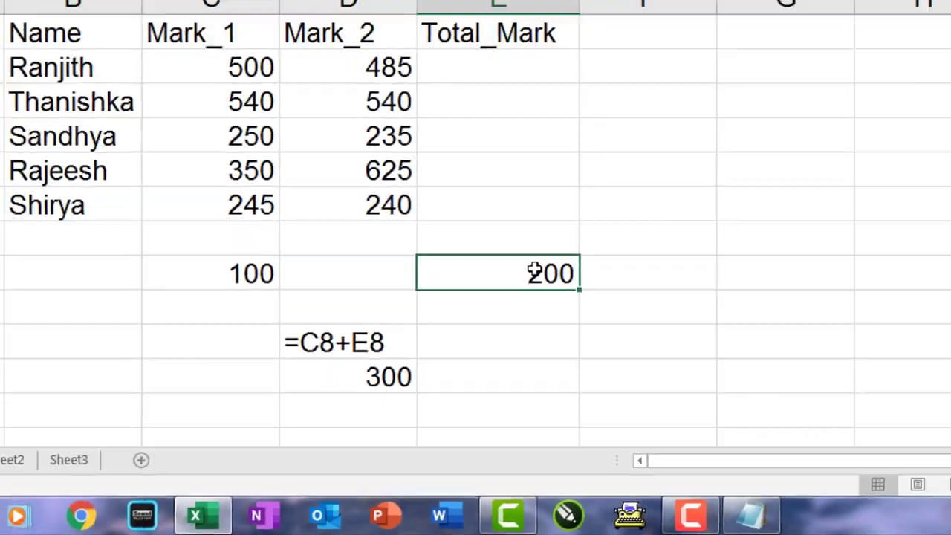
left_click(12, 459)
left_click(355, 280)
left_click(395, 379)
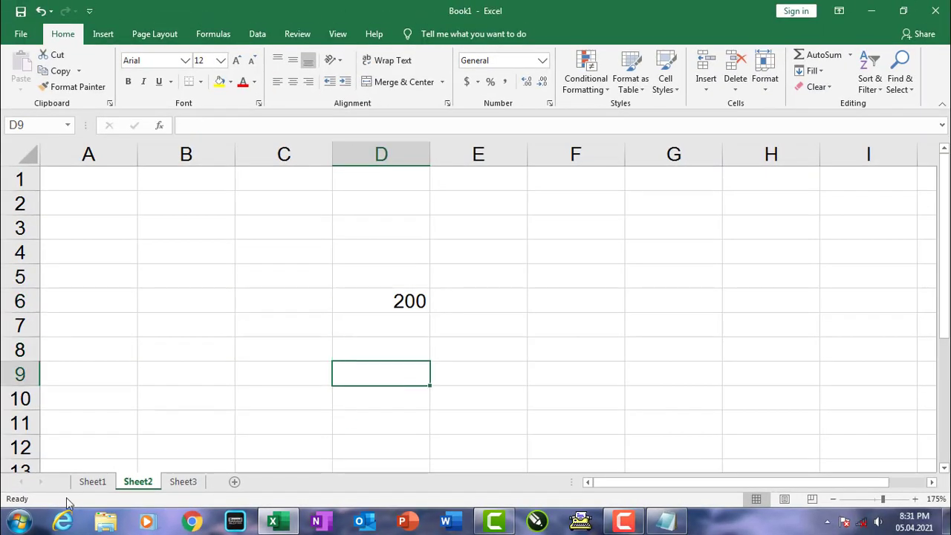
- Return to cell C8 on Sheet1 and examine the scope of the defined names in the Name Manager, widening the Scope column
left_click(93, 482)
left_click(318, 348)
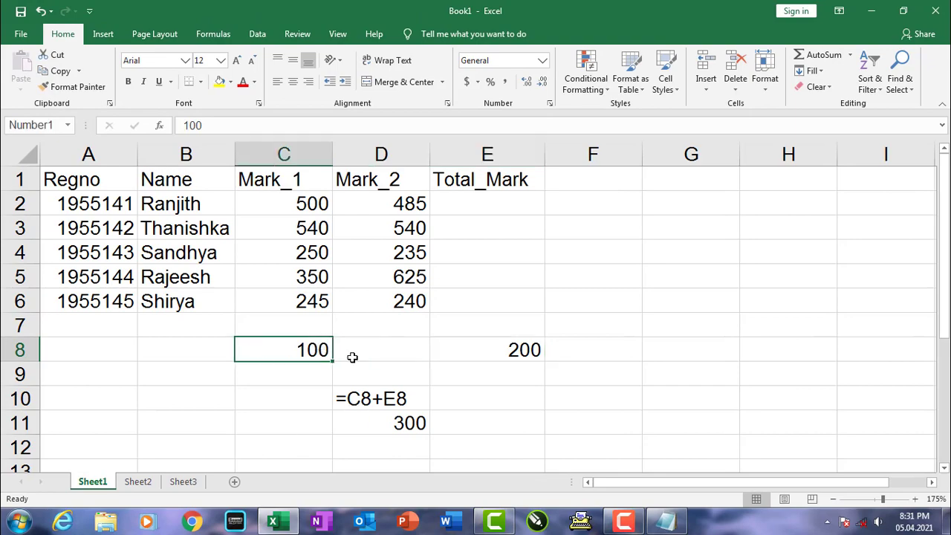
key("ctrl+F3")
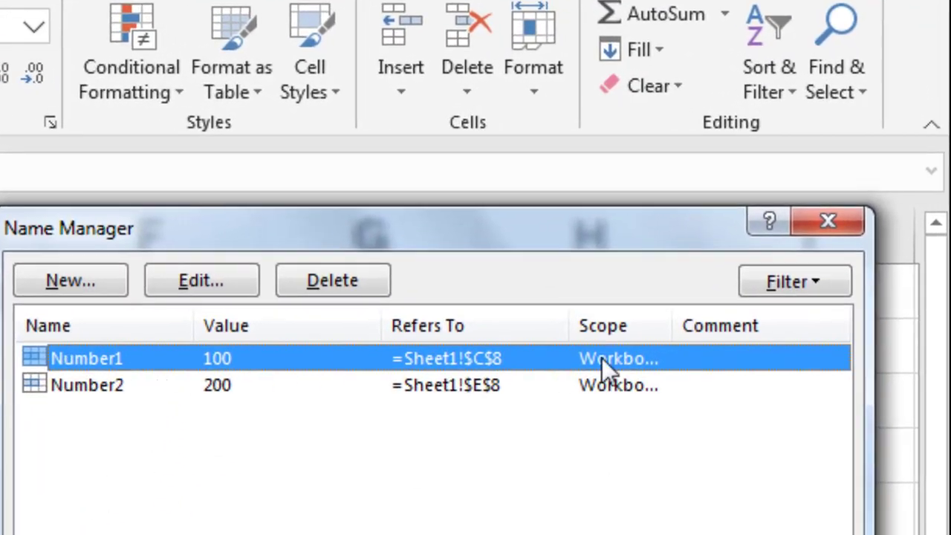
double_click(677, 325)
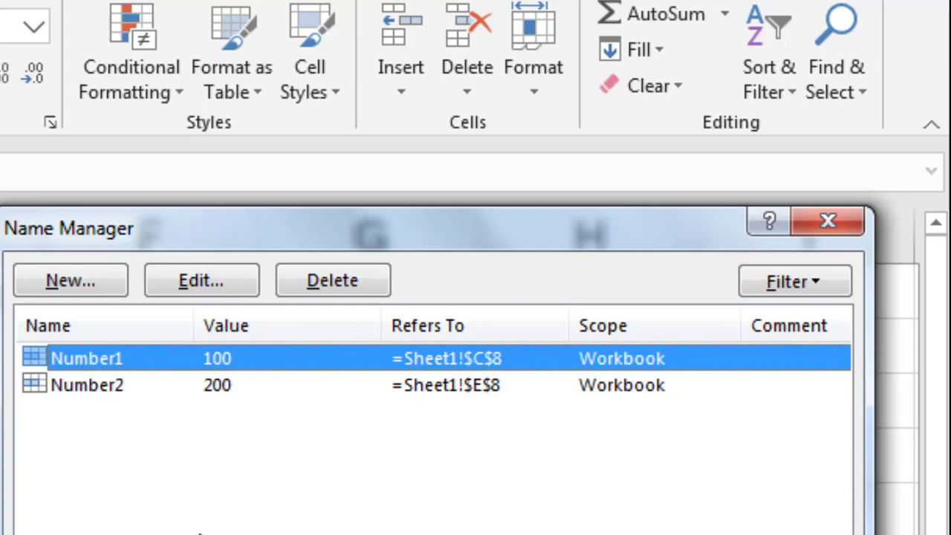
key("Escape")
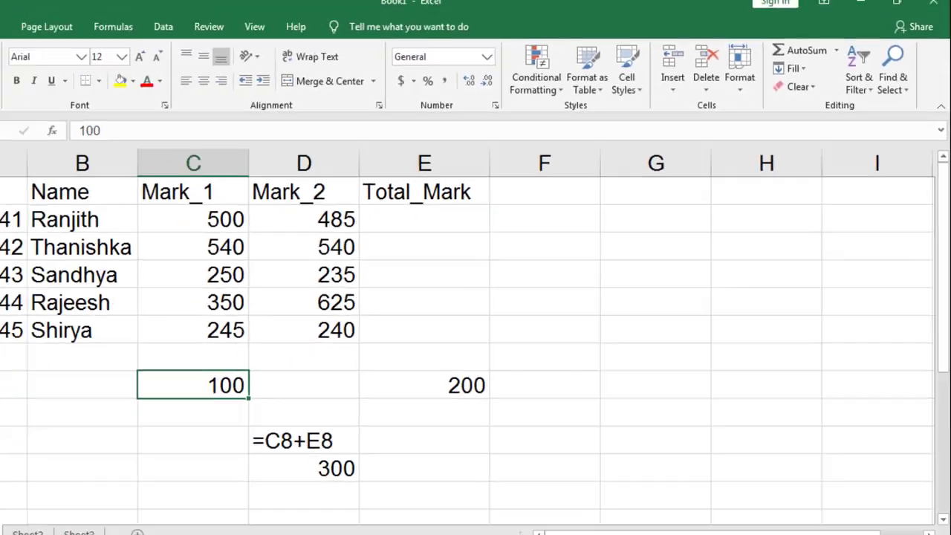
- Enter the formula =Number1+Number2 in cell D9 of Sheet2 and reopen it to review the names
left_click(219, 451)
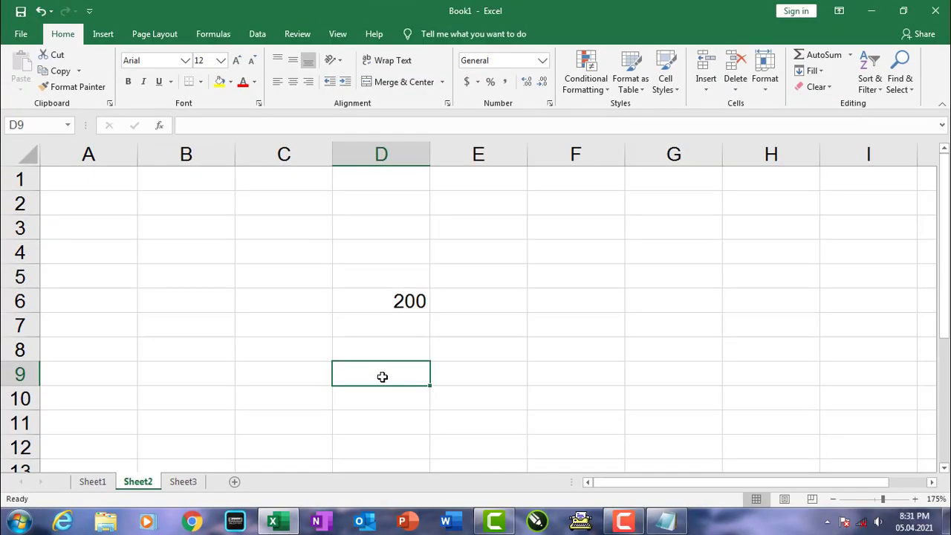
type("=Number1")
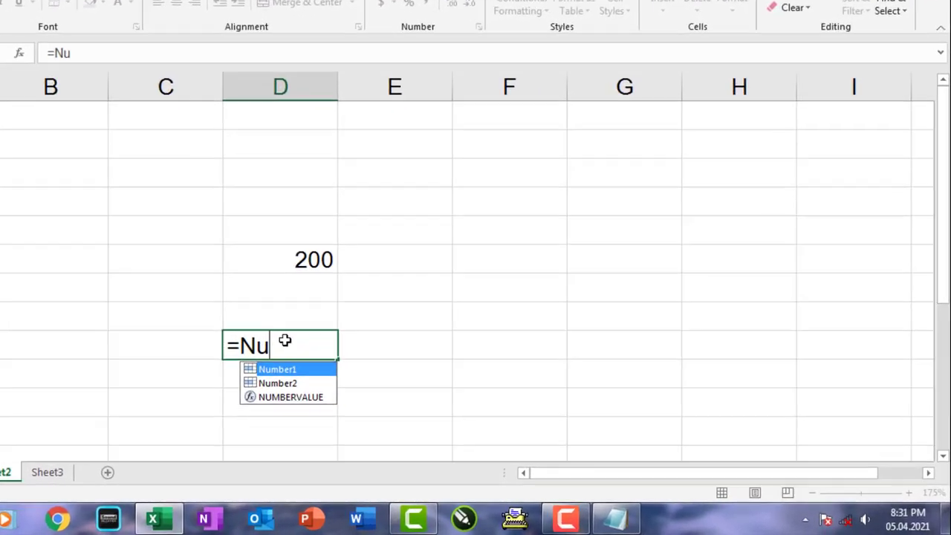
type("+Number")
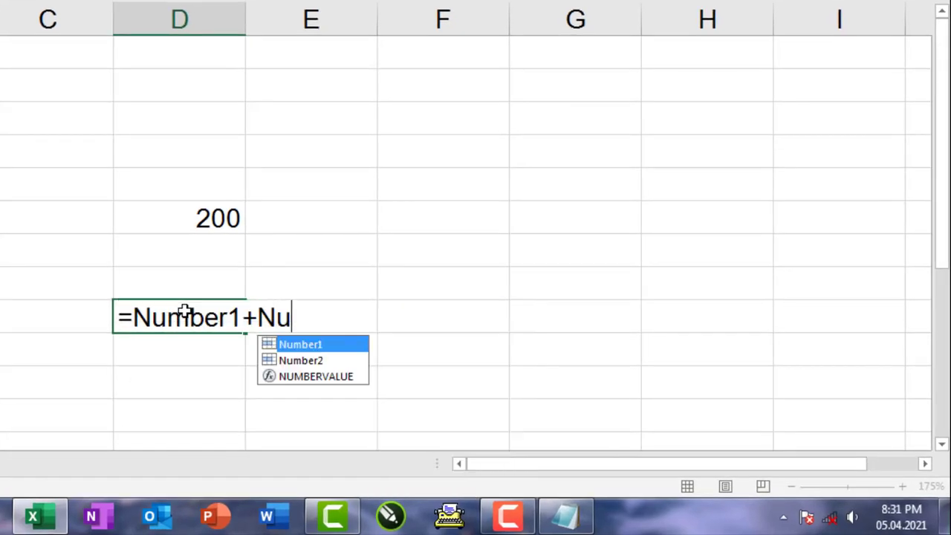
type("2")
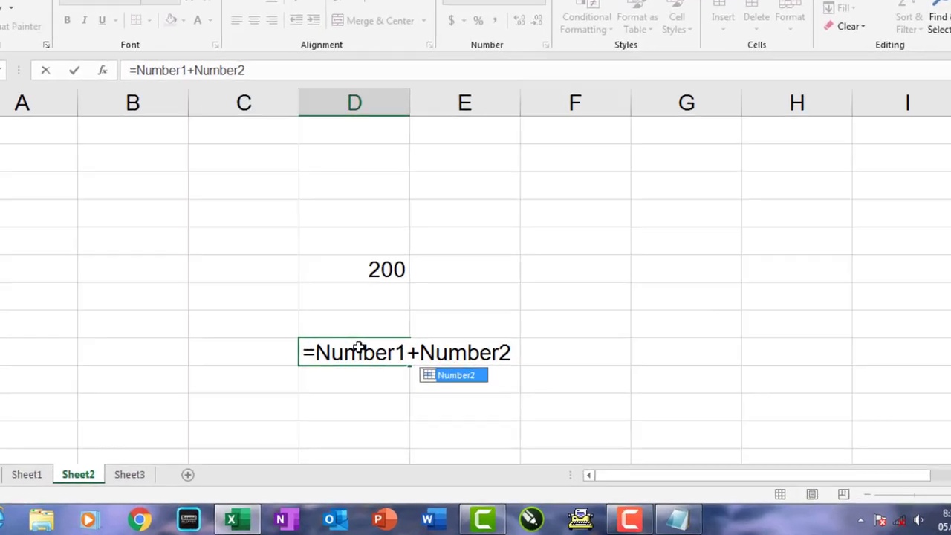
key("Return")
left_click(385, 370)
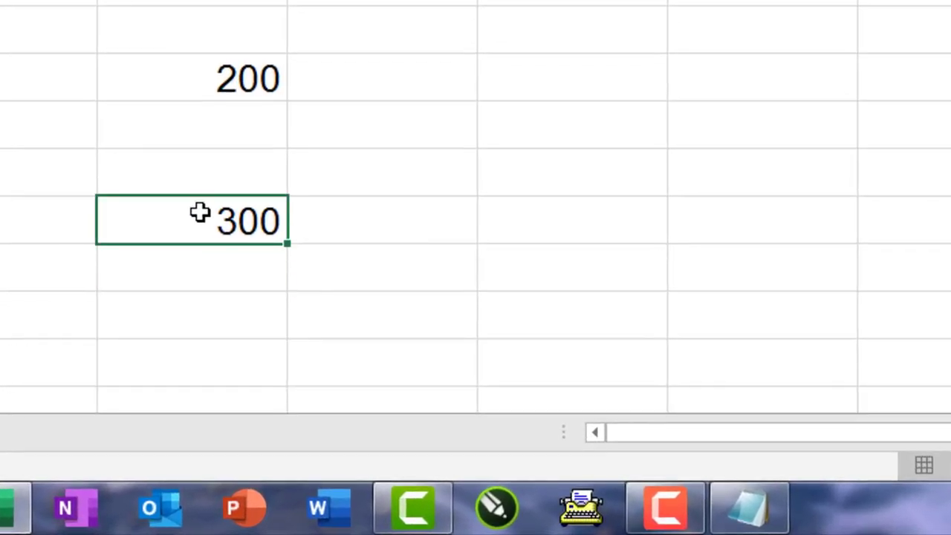
double_click(200, 213)
left_click_drag(126, 228, 464, 217)
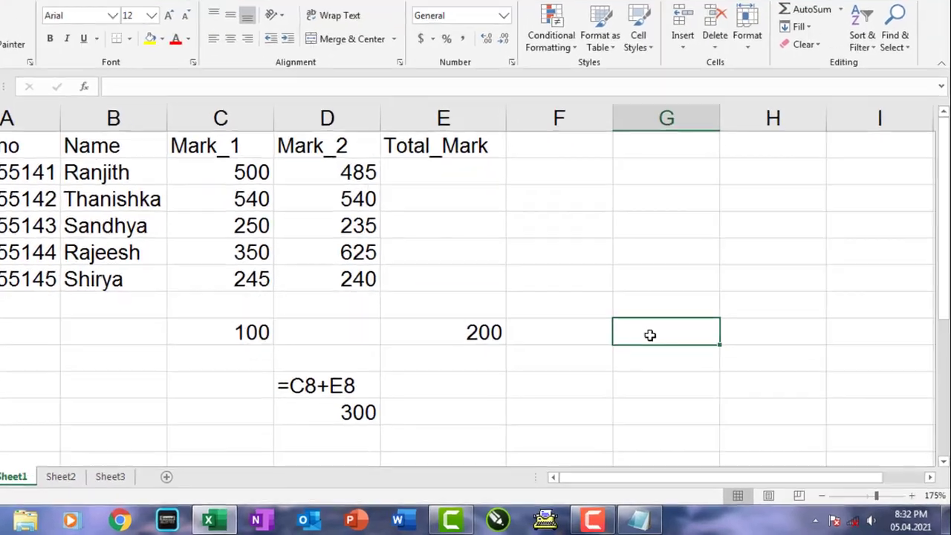
- Enter 500 in cell G8 and 250 in cell H8 of Sheet1, and reselect G8
type("500")
key("Return")
left_click(677, 353)
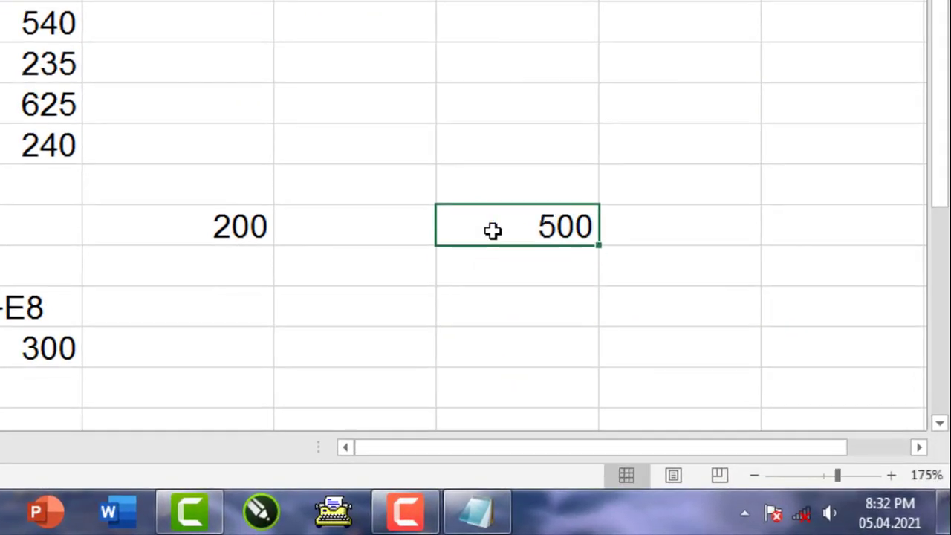
key("Right")
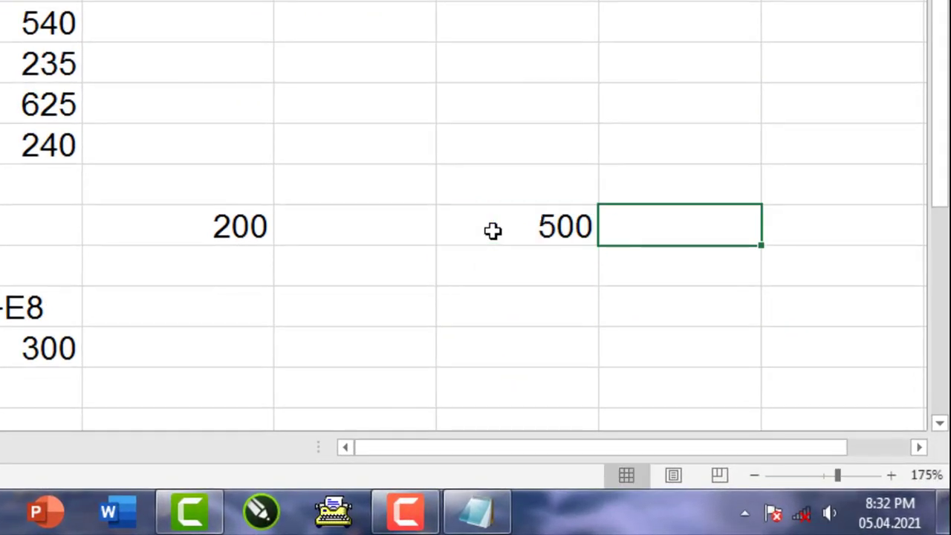
type("250")
key("Return")
key("Up")
key("Left")
key("Right")
key("Left")
key("Right")
key("Left")
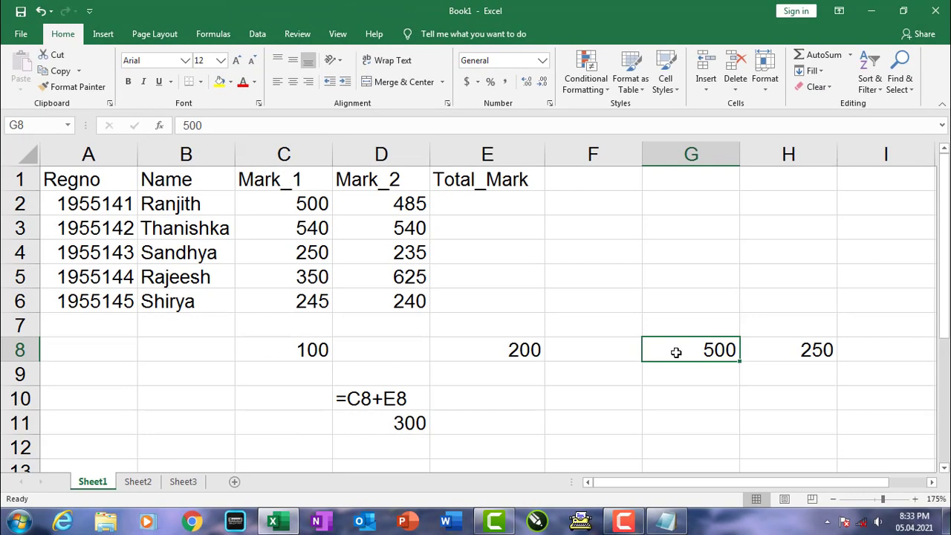
- Define the name Abc for cell G8 with its scope limited to Sheet1, and close the Name Manager
key("ctrl+F3")
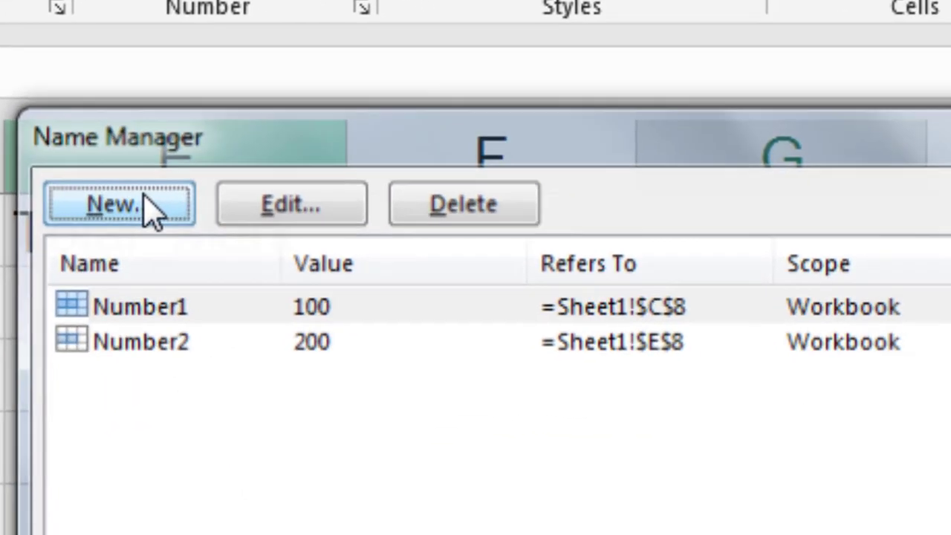
left_click(180, 223)
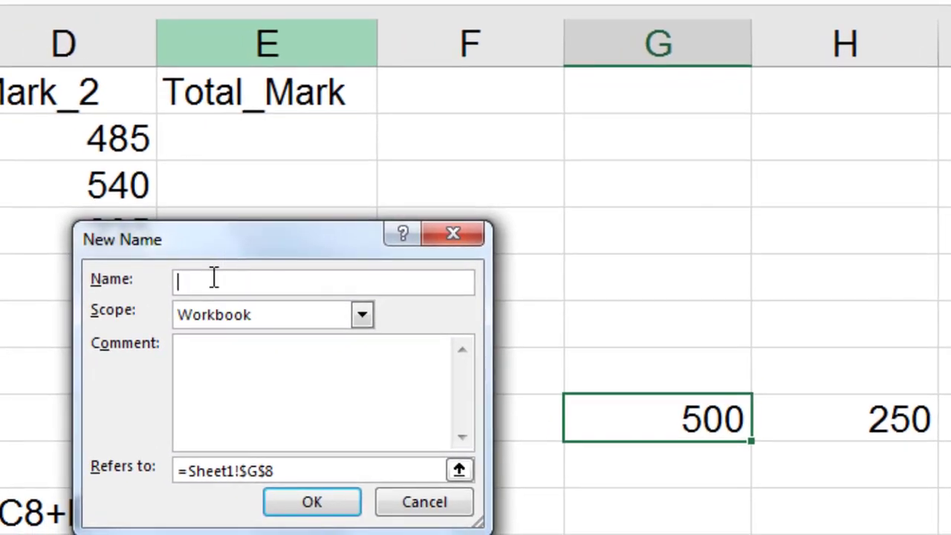
type("Abc")
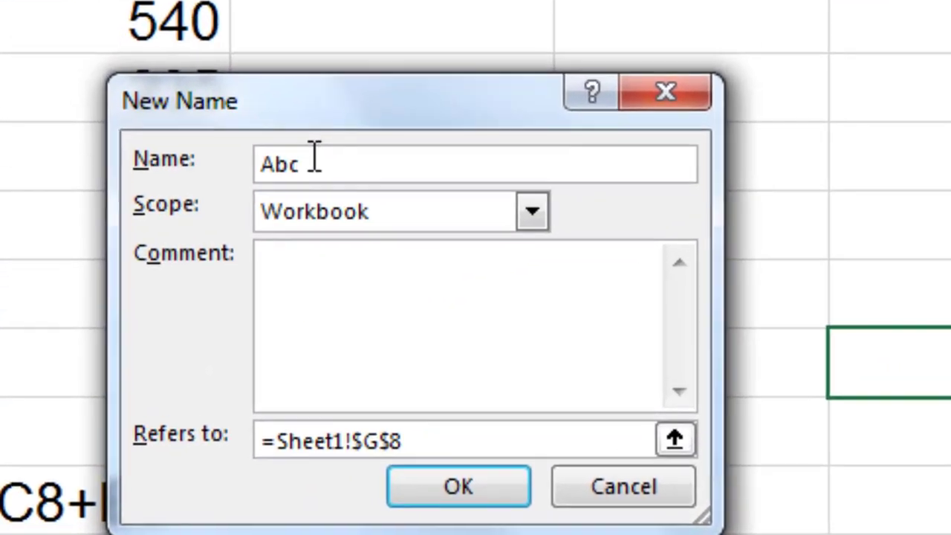
left_click(535, 217)
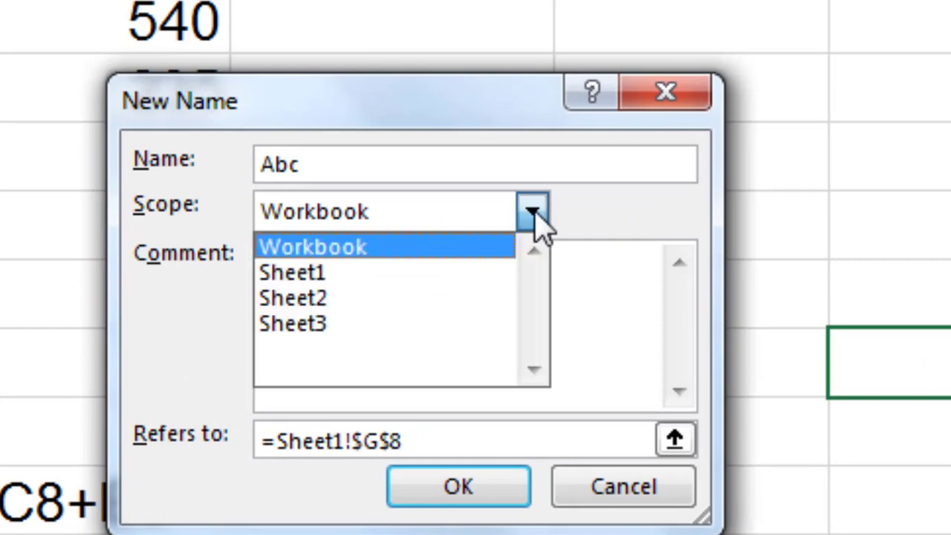
left_click(340, 275)
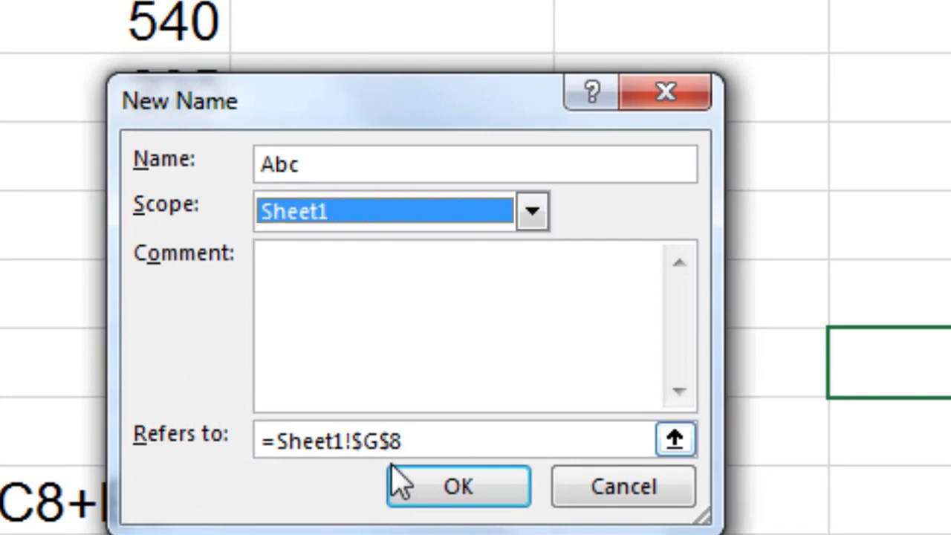
left_click(441, 491)
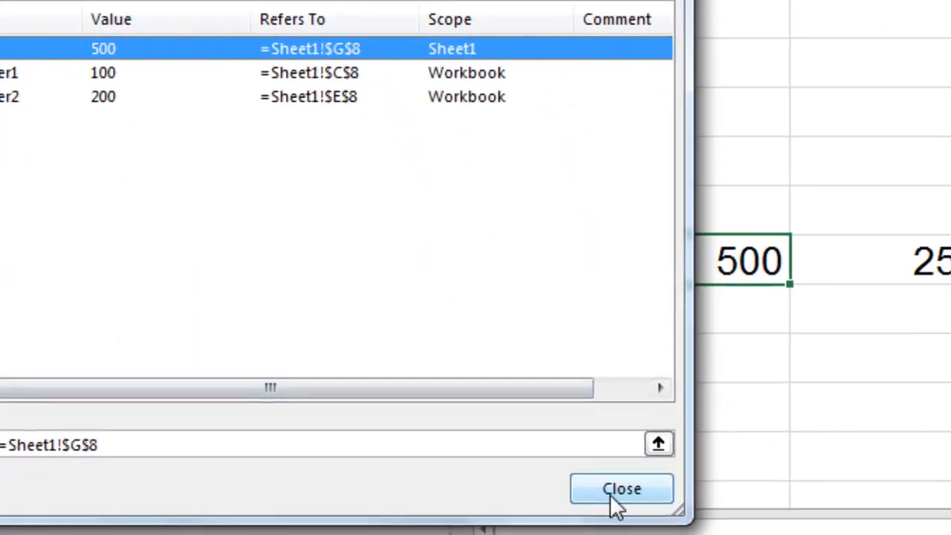
left_click(651, 524)
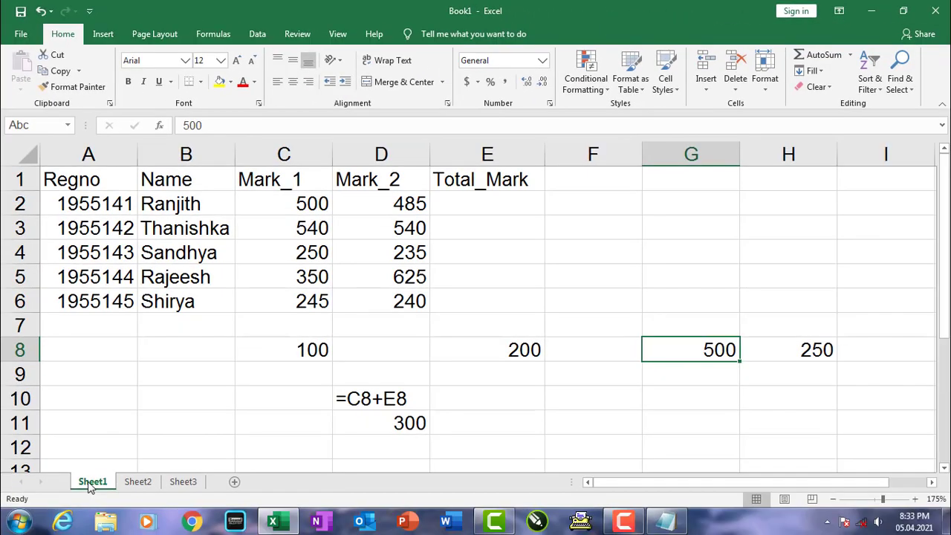
left_click(89, 483)
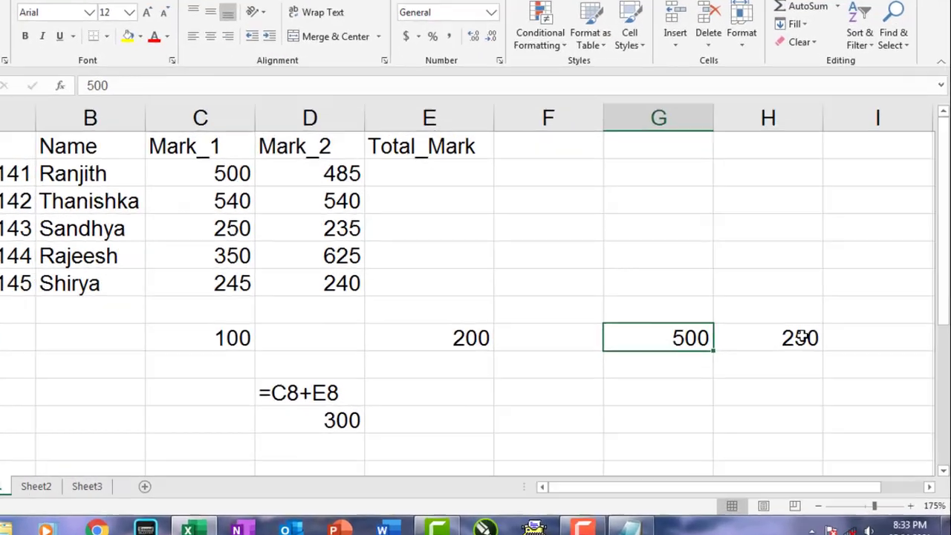
- Define the name Pqr for cell H8 with its scope limited to Sheet1, and close the Name Manager
left_click(821, 351)
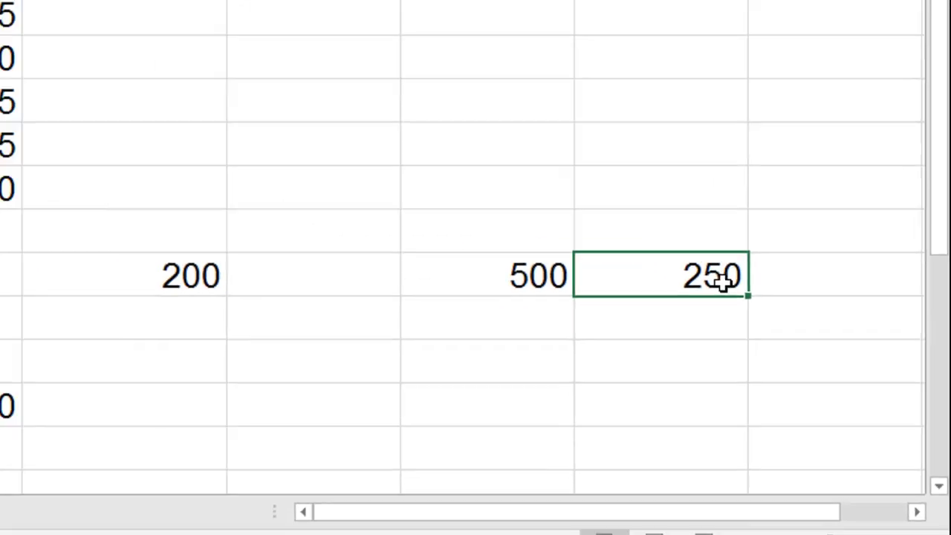
key("ctrl+F3")
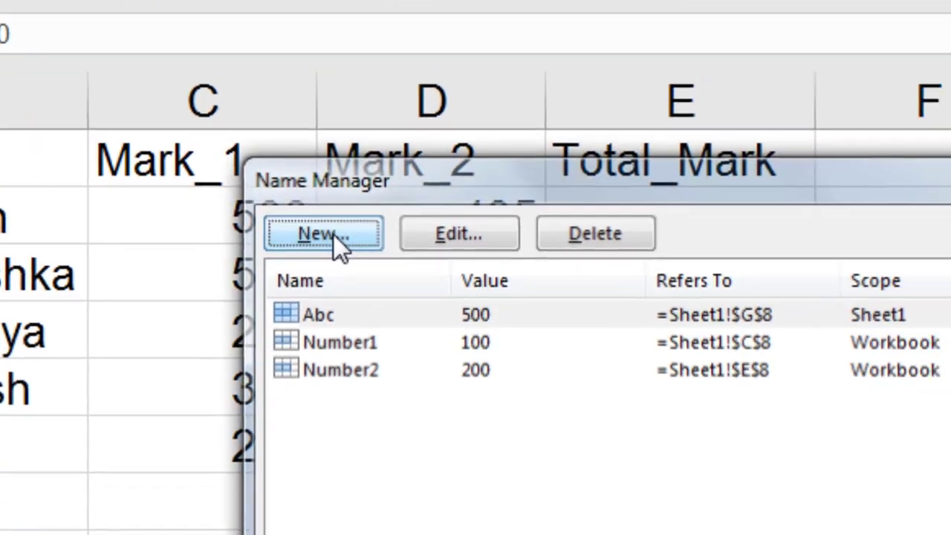
left_click(435, 294)
type("Par")
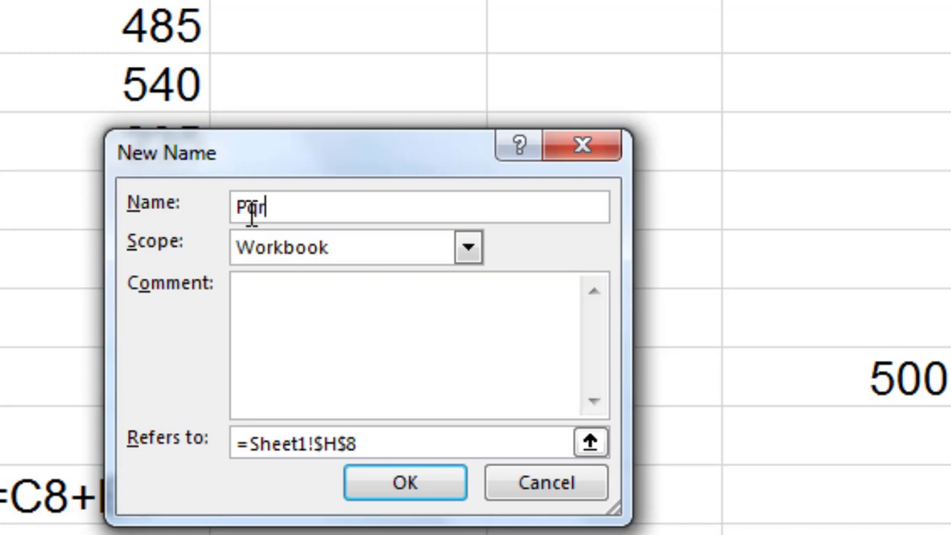
left_click_drag(290, 206, 187, 219)
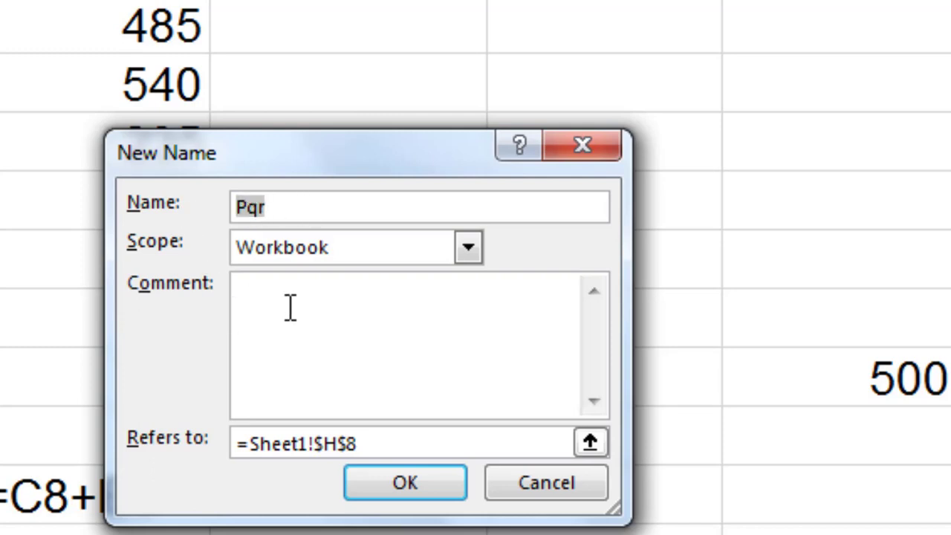
left_click(469, 249)
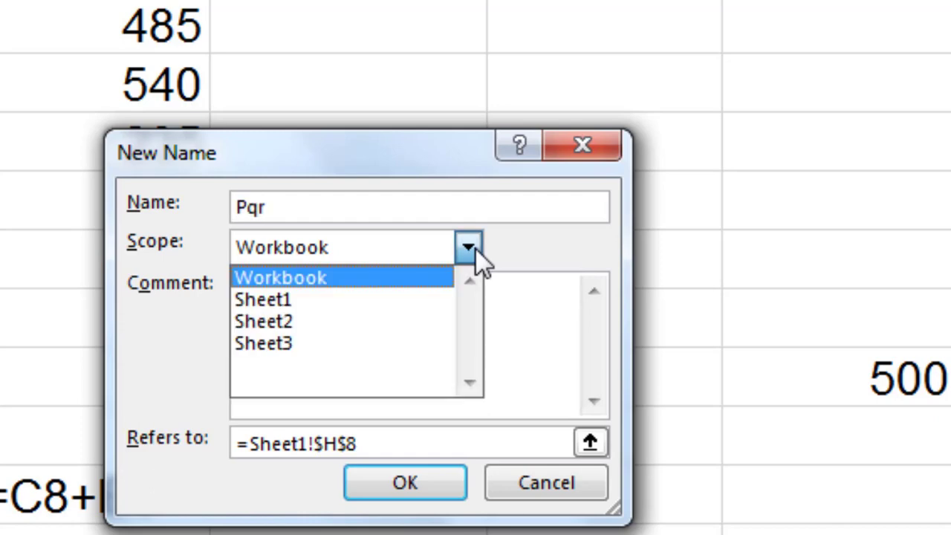
left_click(337, 309)
left_click(398, 485)
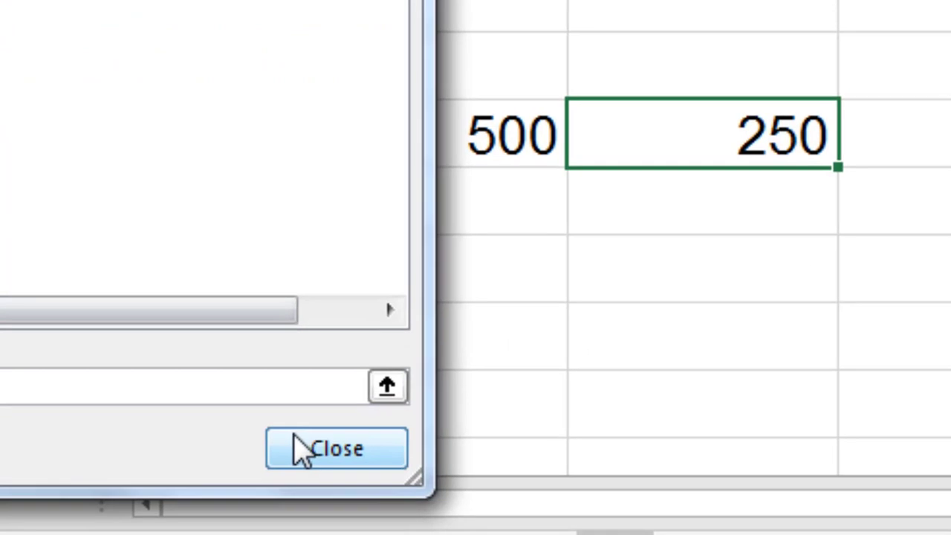
left_click(460, 523)
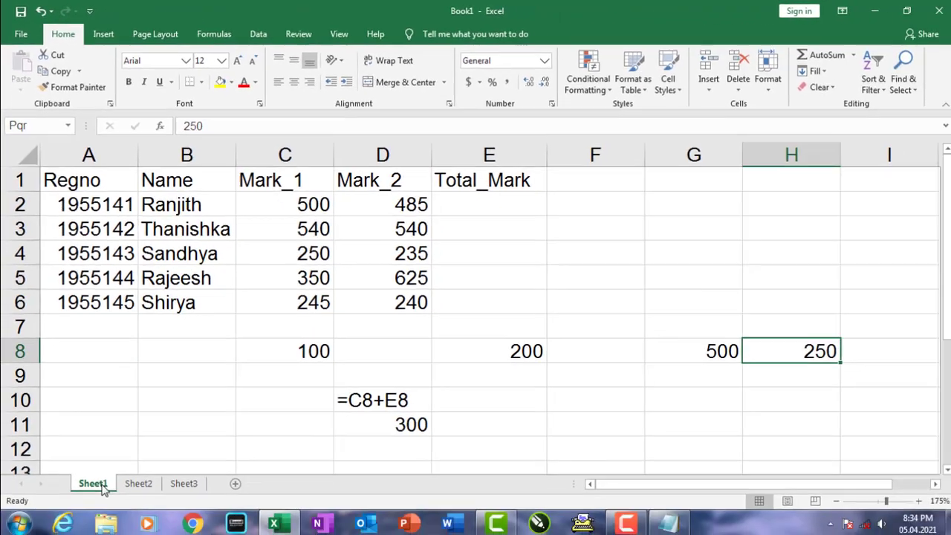
- Enter the formula =Abc+Pqr in cell G10 of Sheet1 and reselect the cell
left_click(691, 398)
type("=A")
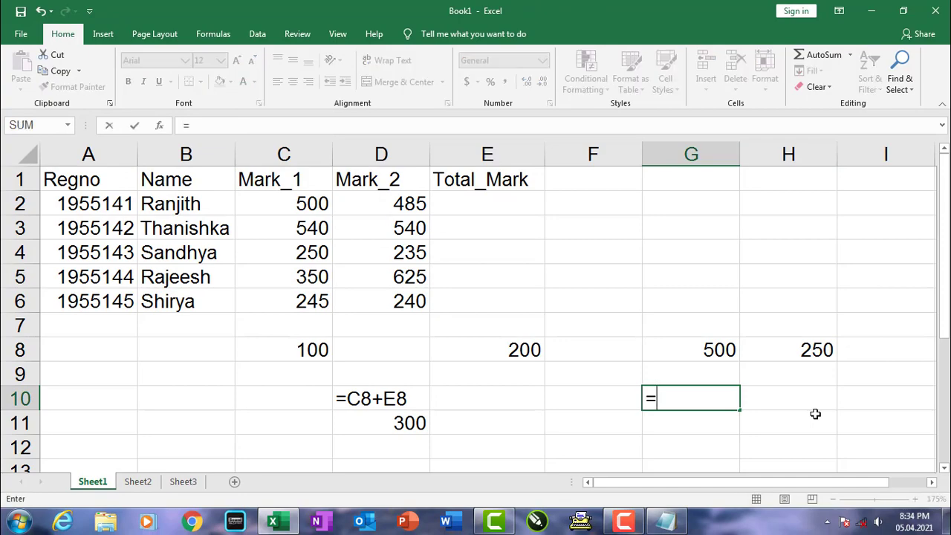
type("b")
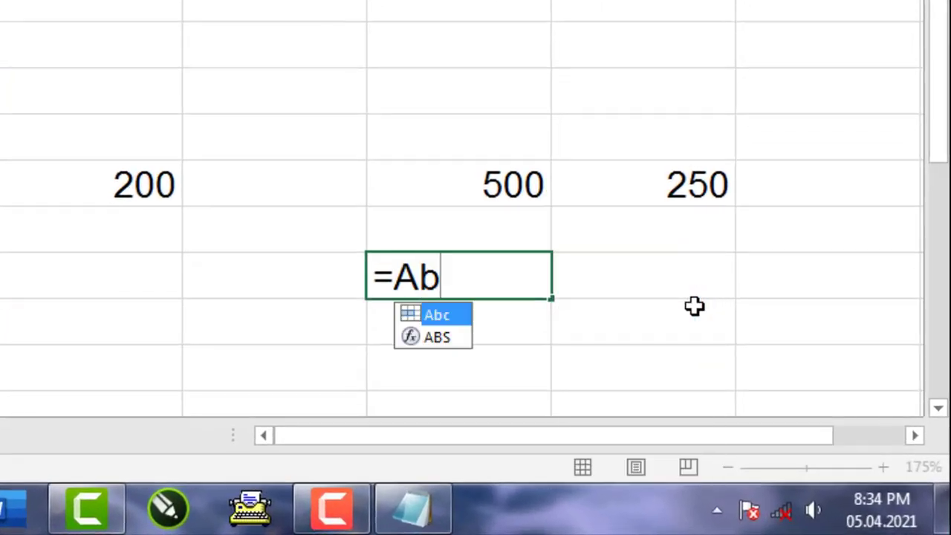
type("c+Pqr")
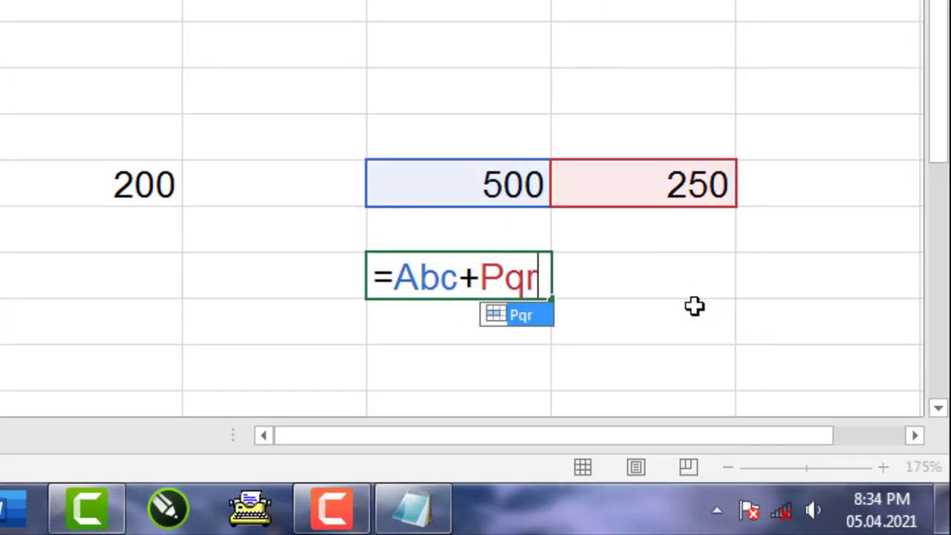
key("Return")
key("Up")
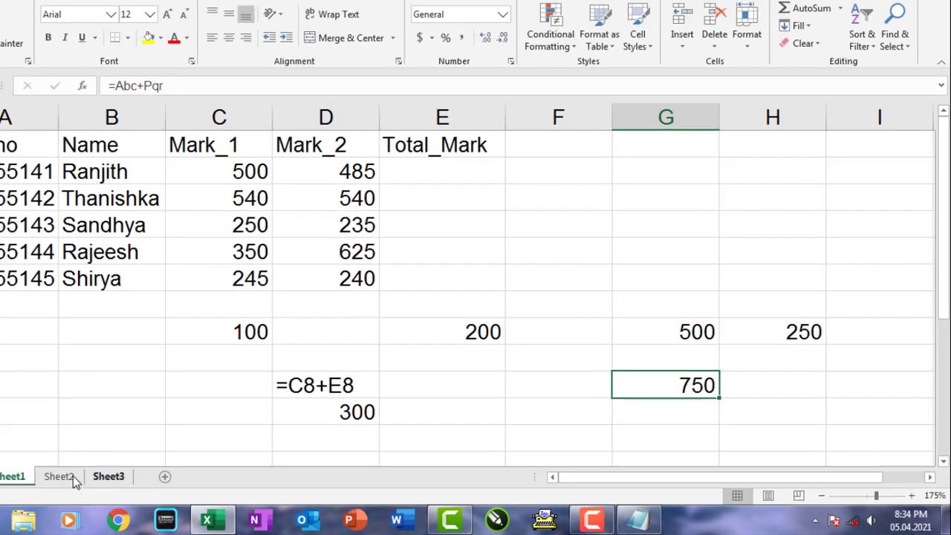
- Enter the formula =Abc+Pqr in cell F8 of Sheet2 and reselect the cell to check it
left_click(70, 476)
left_click(560, 348)
type("=Abc+Apqr")
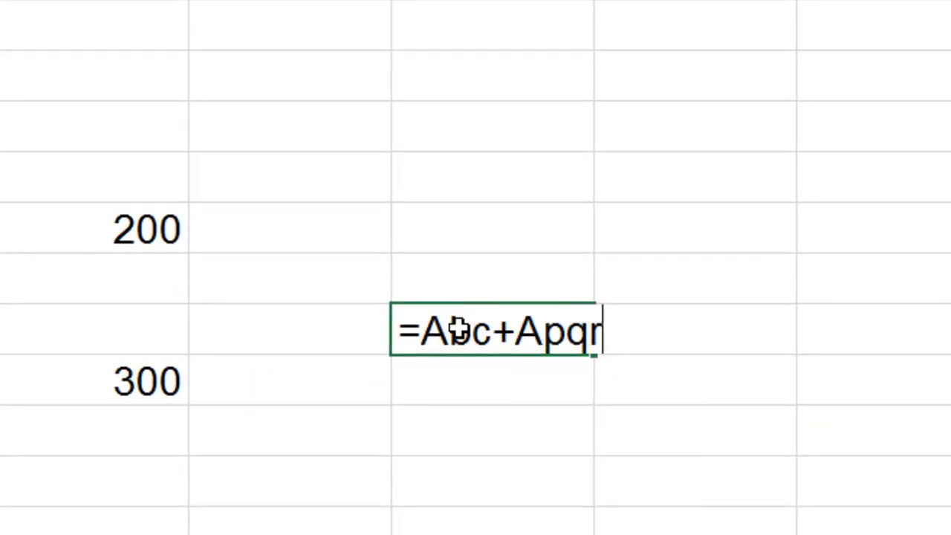
key("BackSpace")
key("BackSpace")
key("BackSpace")
key("BackSpace")
key("BackSpace")
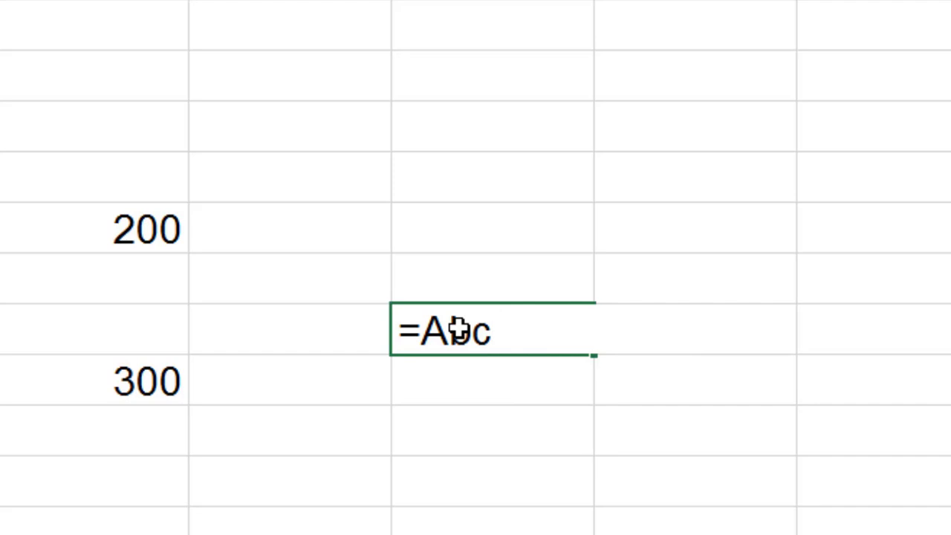
type("+Pqr")
key("Return")
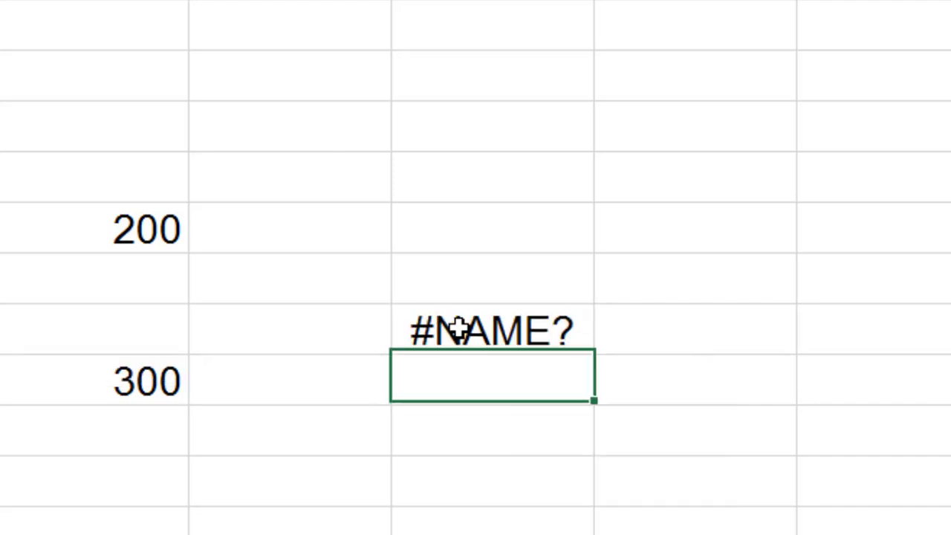
left_click(448, 330)
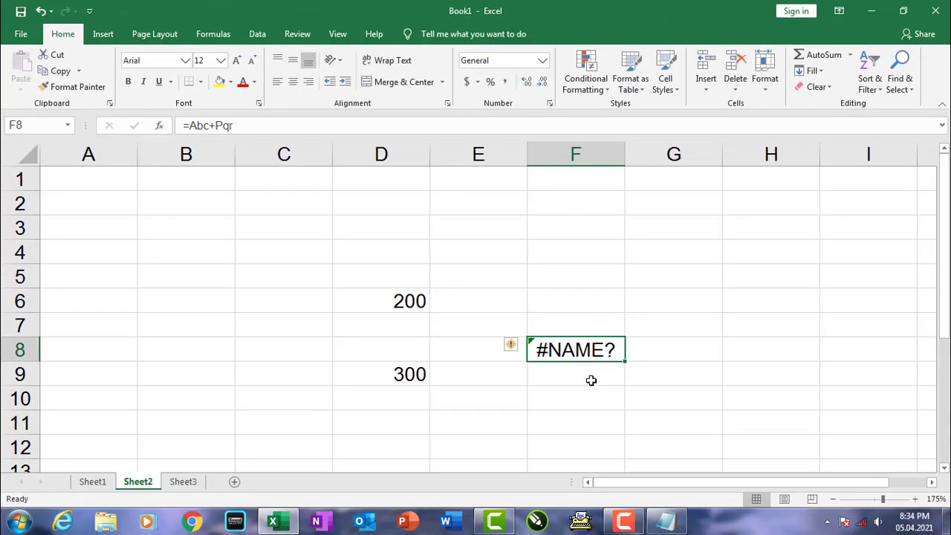
- Return to Sheet1 and examine the formula in G10 and the named cells G8 and H8 it uses
left_click(93, 483)
left_click(791, 397)
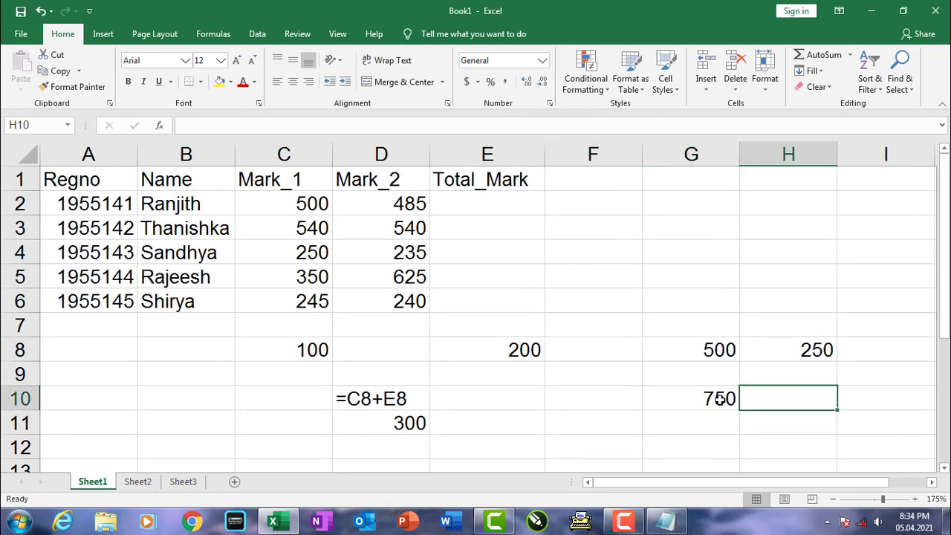
left_click(719, 399)
left_click(718, 356)
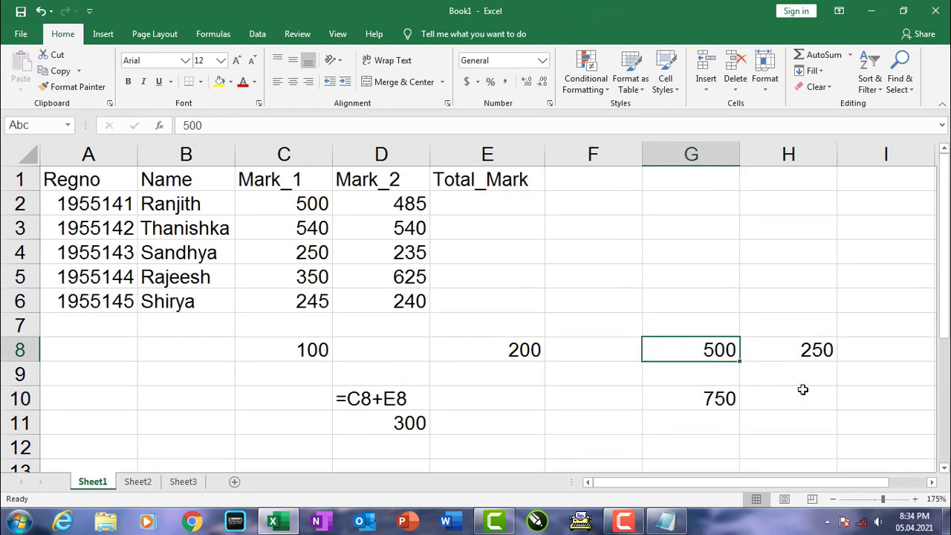
left_click_drag(724, 357, 789, 351)
left_click(691, 446)
scroll(807, 409, "down", 1)
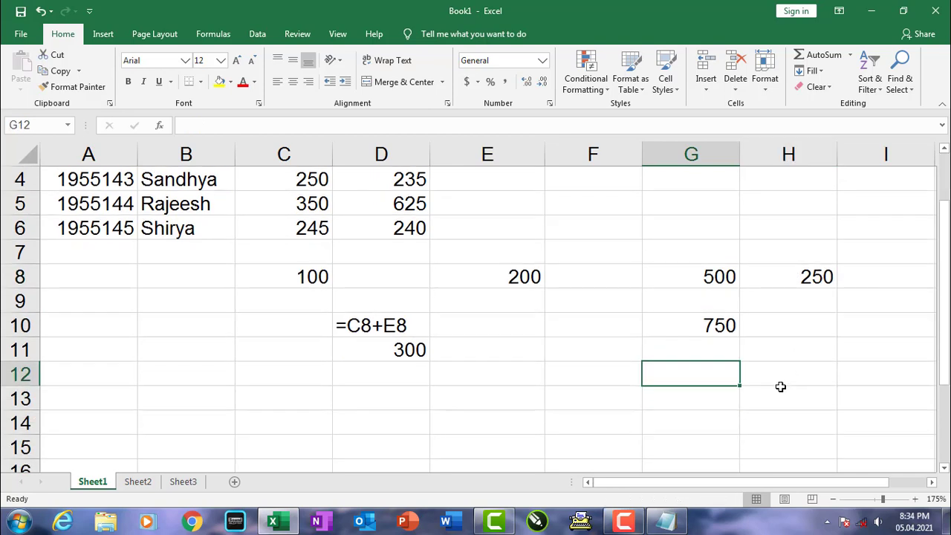
left_click(569, 399)
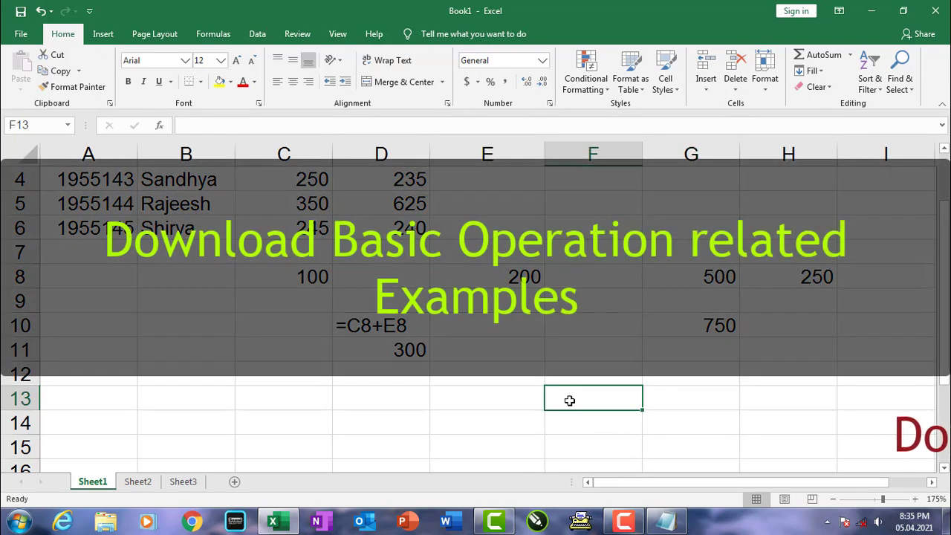